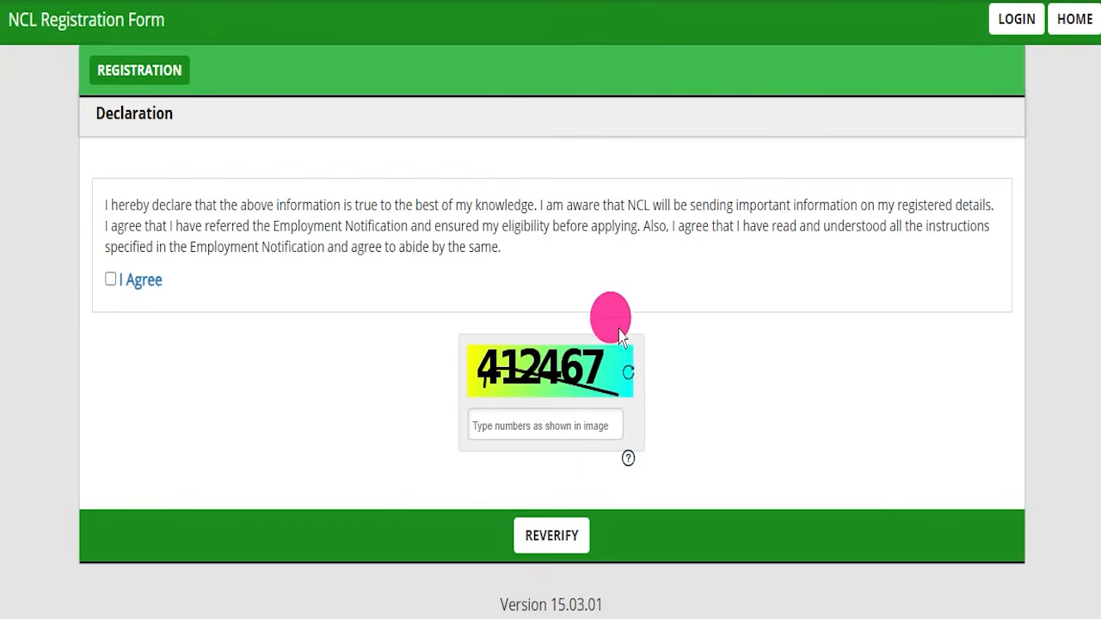
Look over the NCL registration form, the applicant login page, and the English and Hindi employment notice PDFs
scroll(606, 327, up, 15)
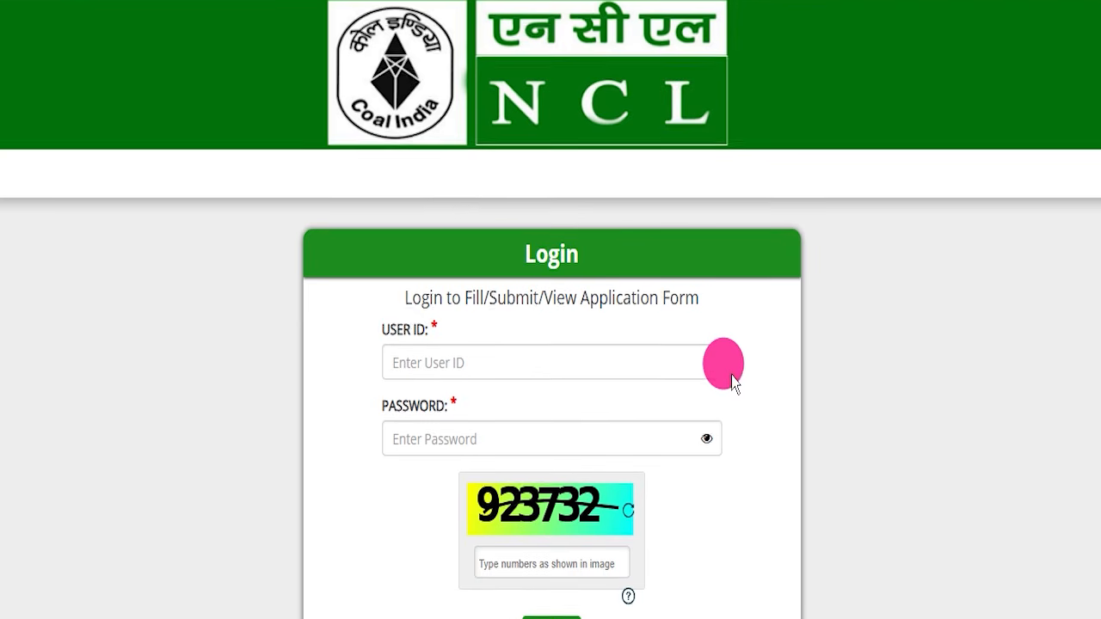
scroll(733, 352, down, 2)
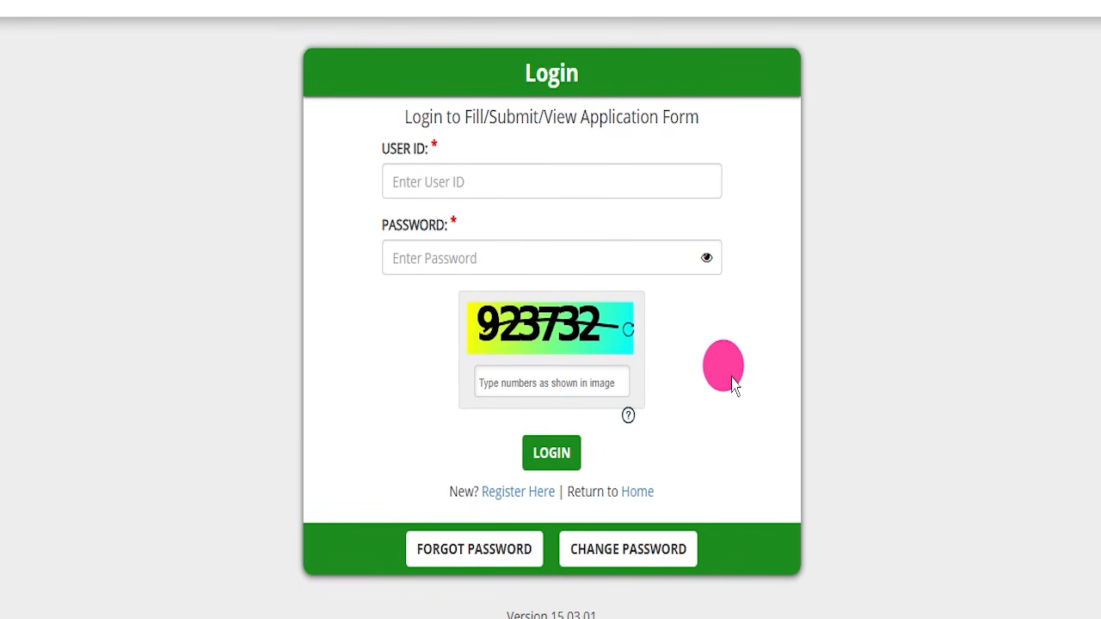
scroll(732, 382, up, 3)
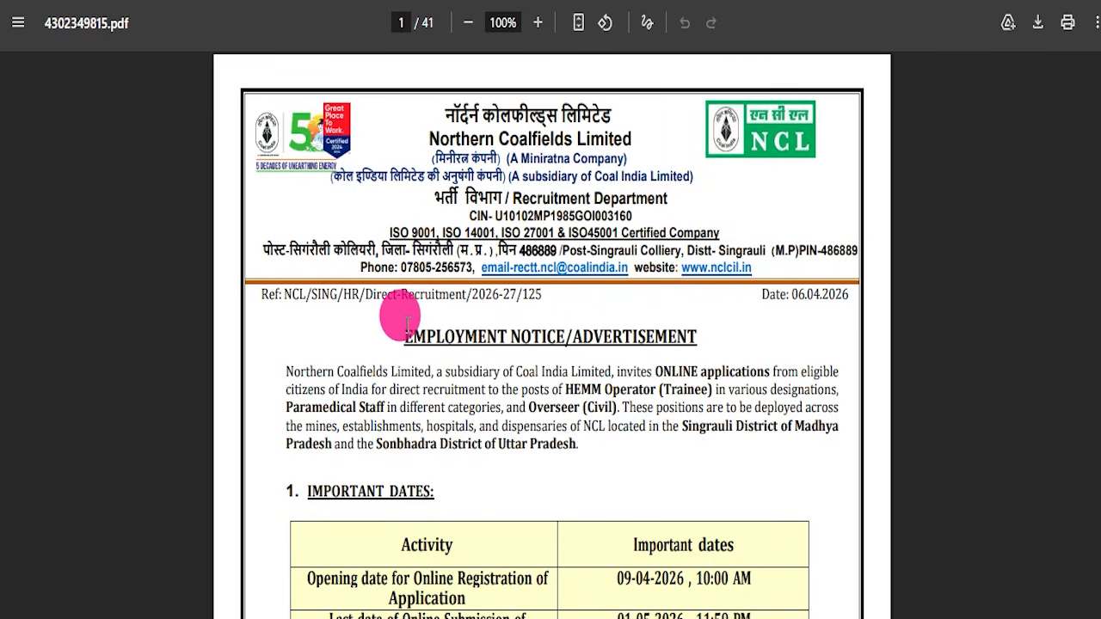
scroll(516, 345, down, 3)
scroll(487, 325, up, 3)
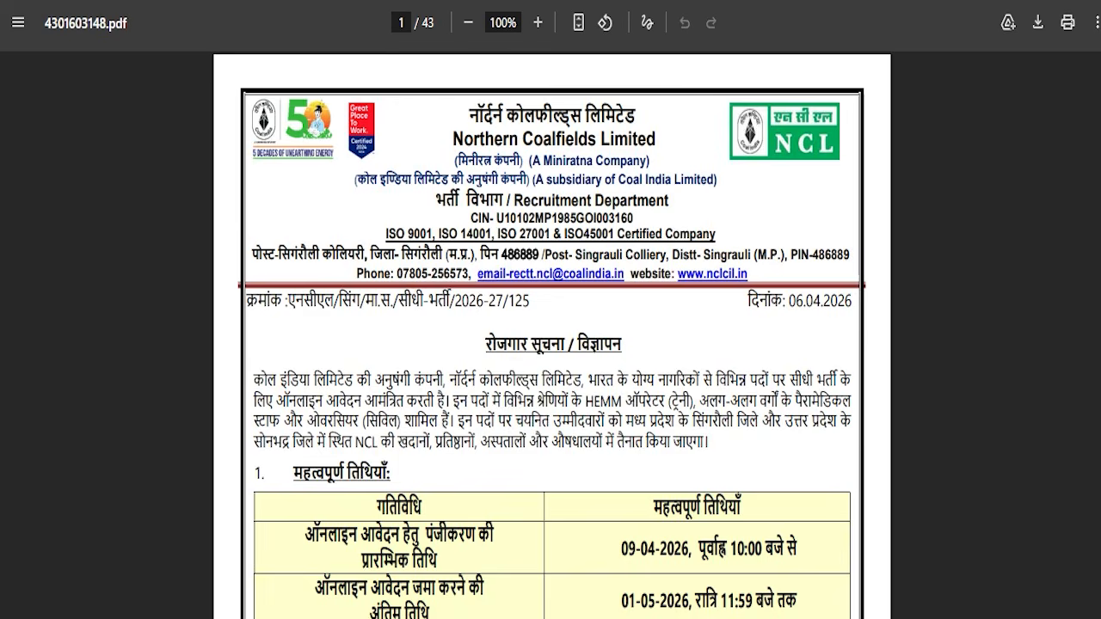
scroll(533, 422, down, 10)
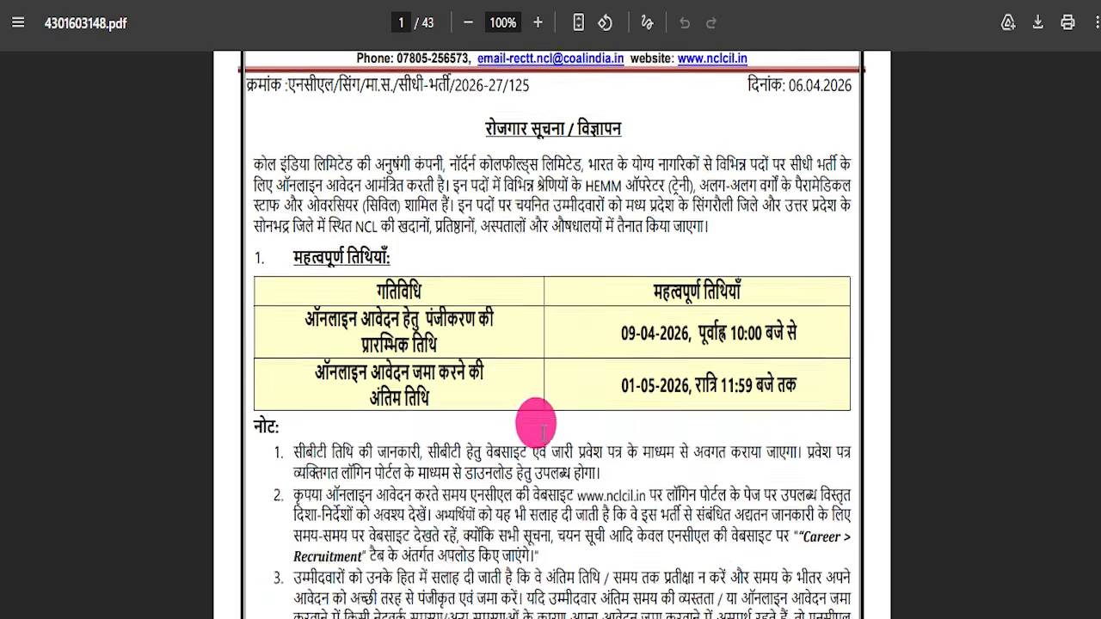
scroll(537, 412, up, 8)
scroll(543, 409, up, 3)
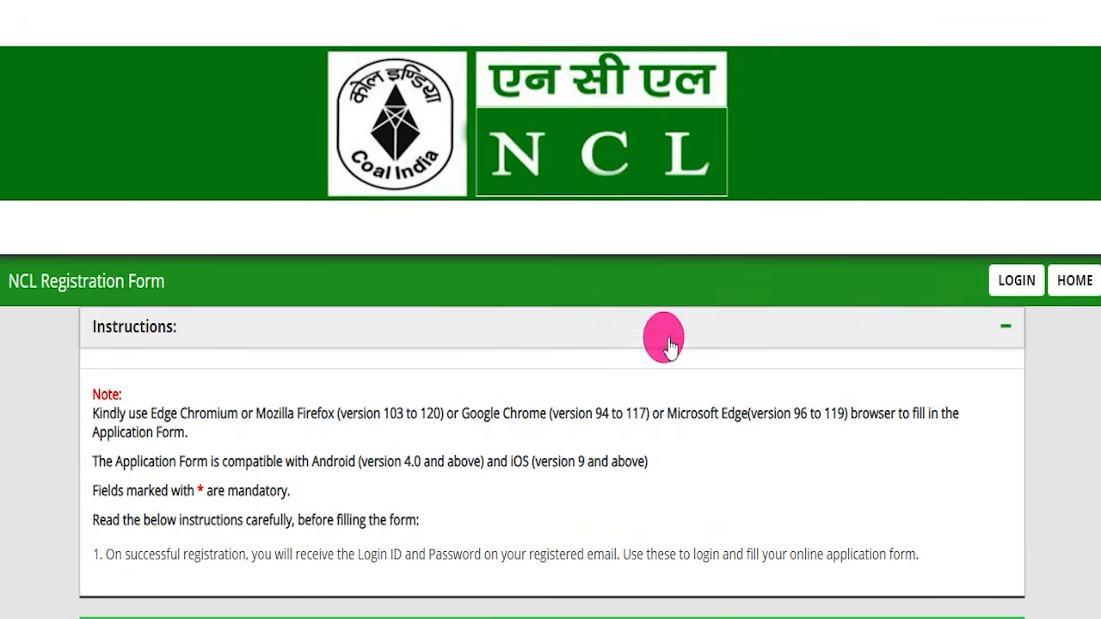
scroll(659, 339, down, 15)
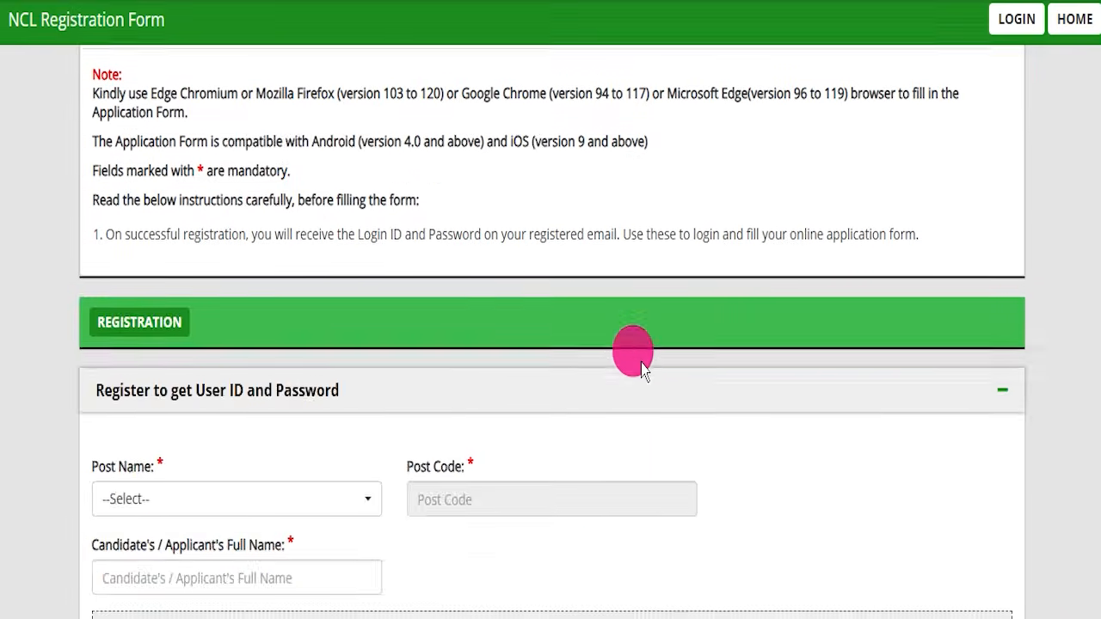
scroll(644, 367, up, 15)
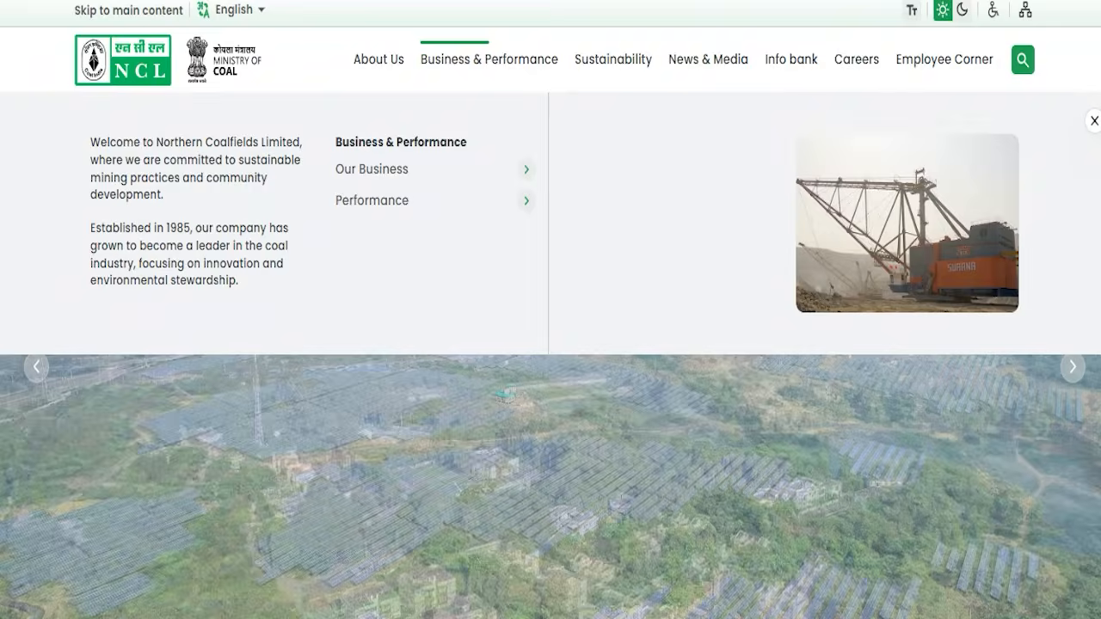
Close the open site menu and browse the banner slides on the NCL website's home page
click(457, 240)
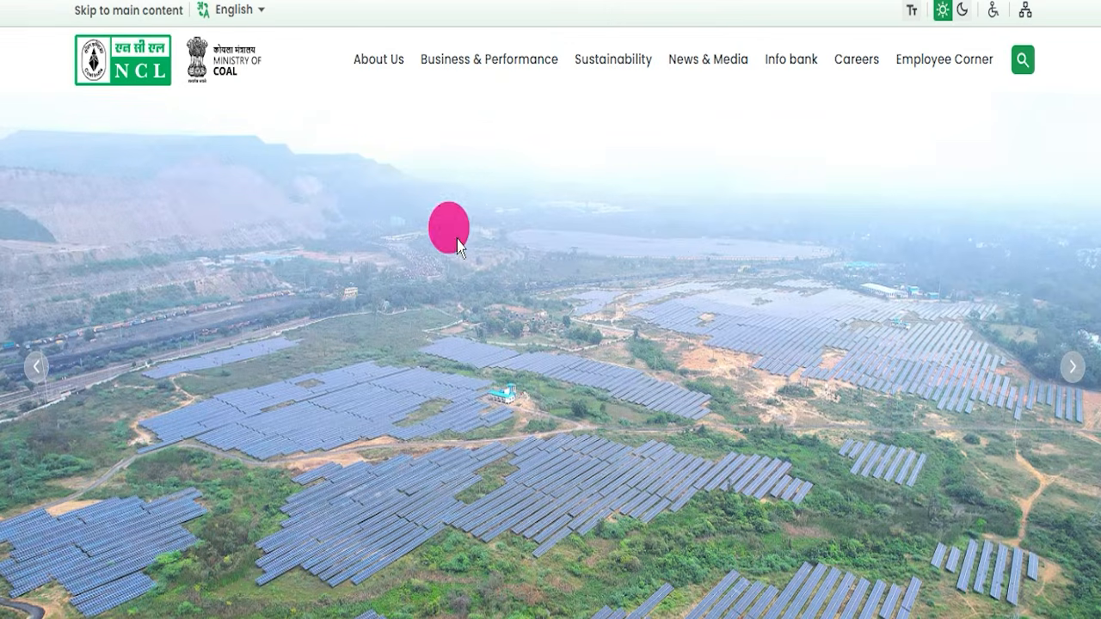
click(1081, 375)
click(1081, 374)
click(1081, 375)
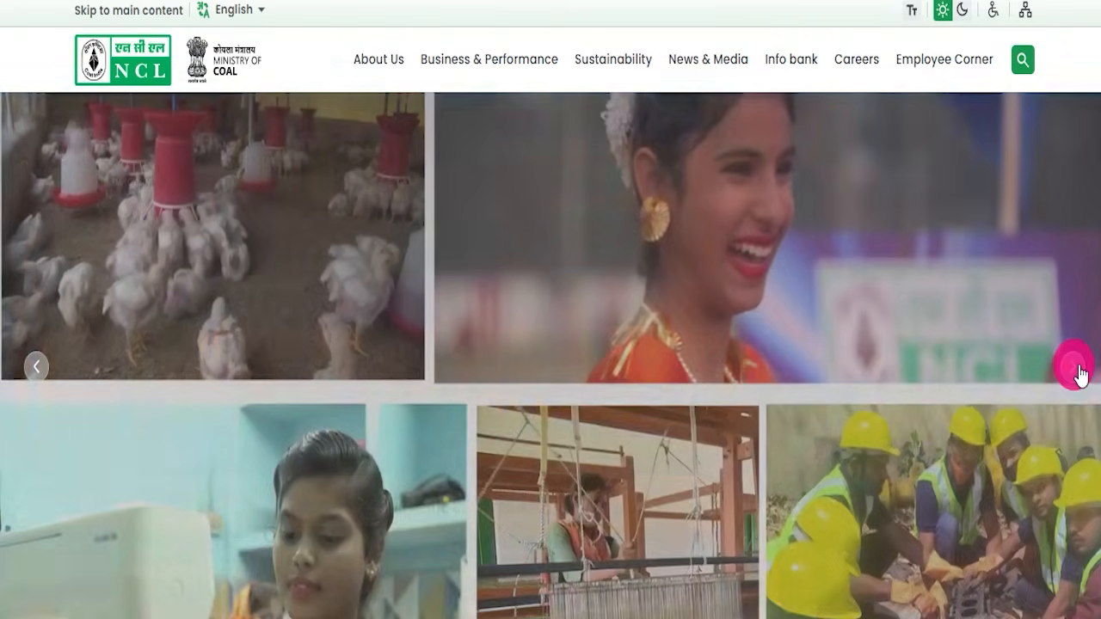
click(1081, 374)
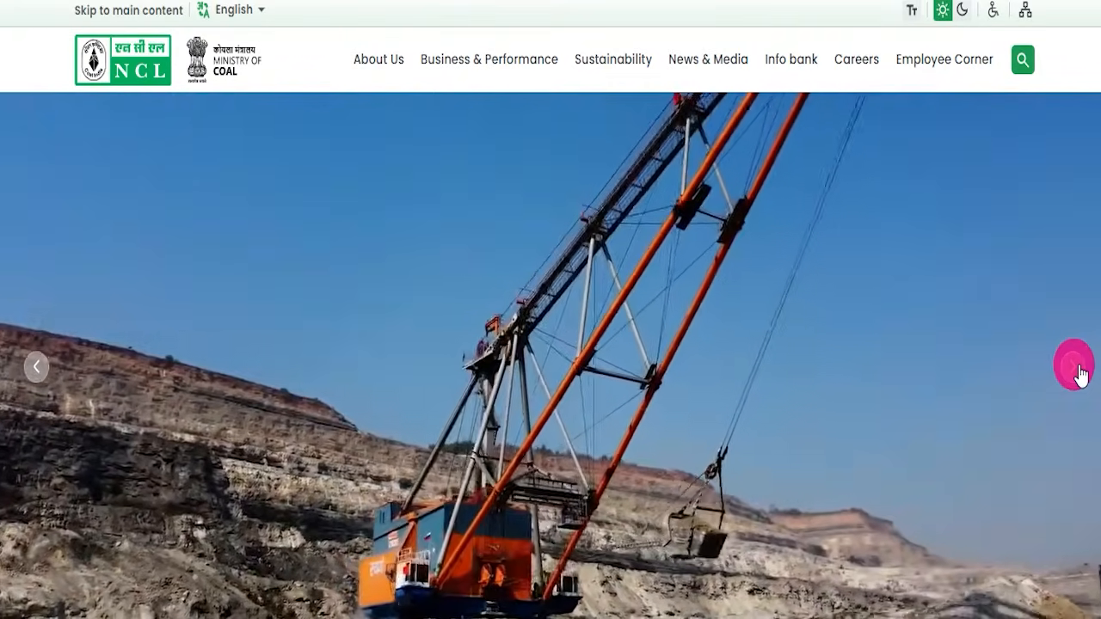
click(1081, 374)
click(1081, 377)
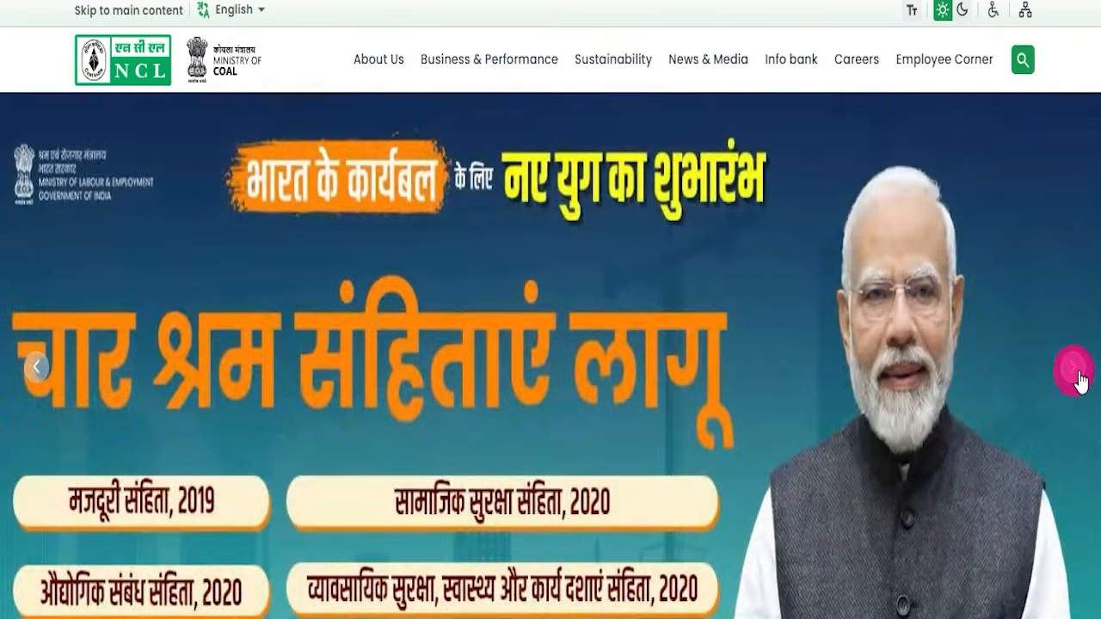
click(1080, 375)
click(1082, 376)
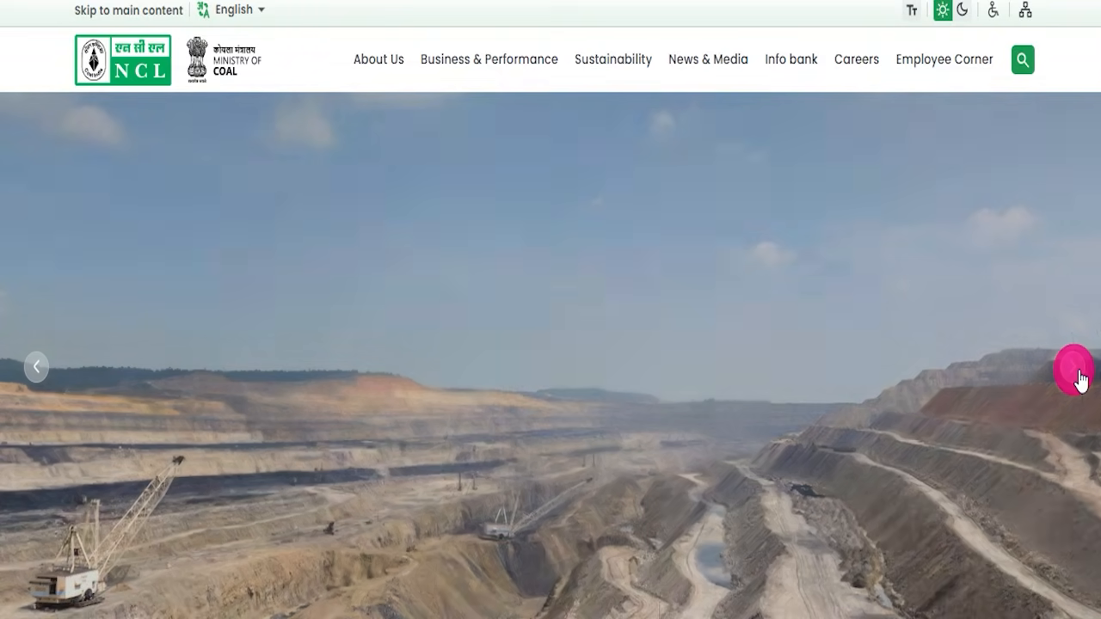
click(1081, 376)
click(1082, 376)
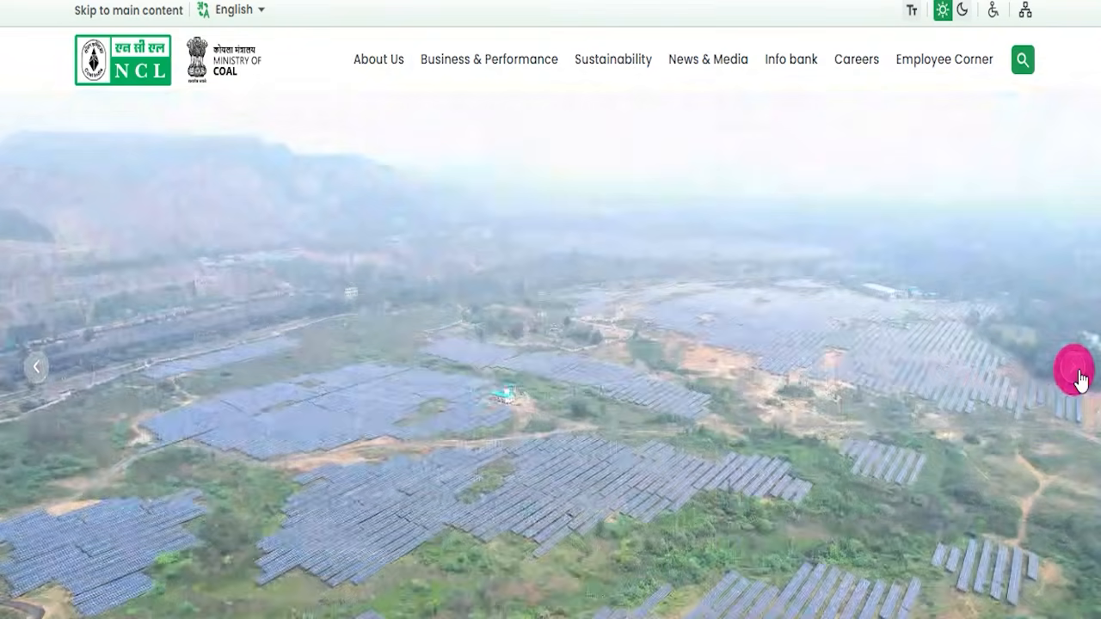
click(1082, 376)
click(1081, 376)
click(1082, 376)
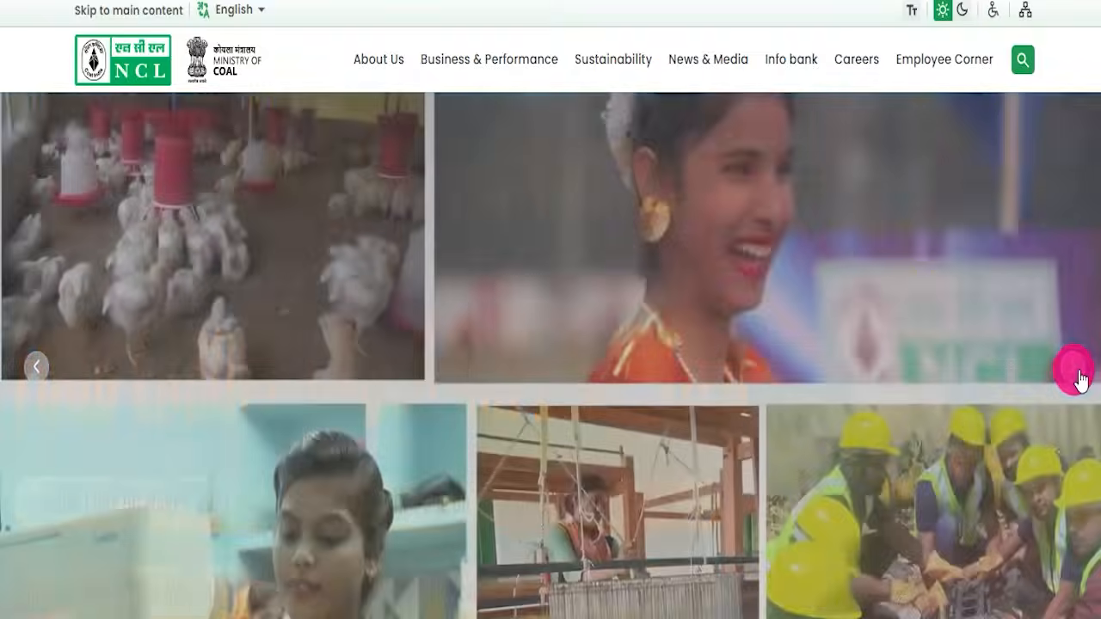
click(1077, 374)
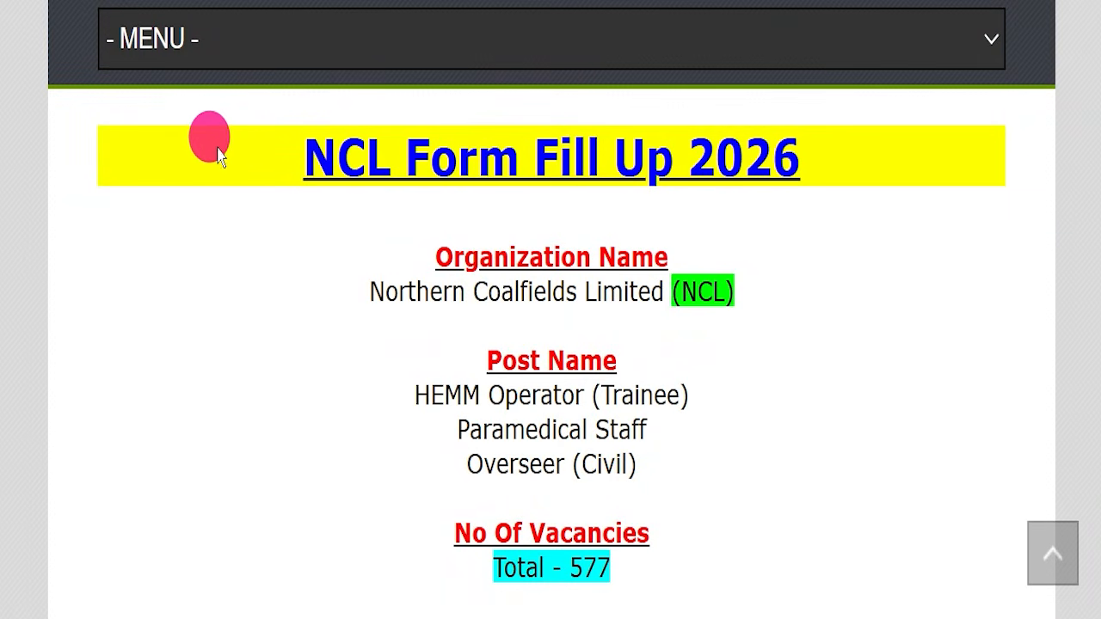
Highlight the "NCL Form Fill Up 2026" heading and look over the IndSarkariNaukri recruitment article from its beginning
drag(217, 154, 808, 168)
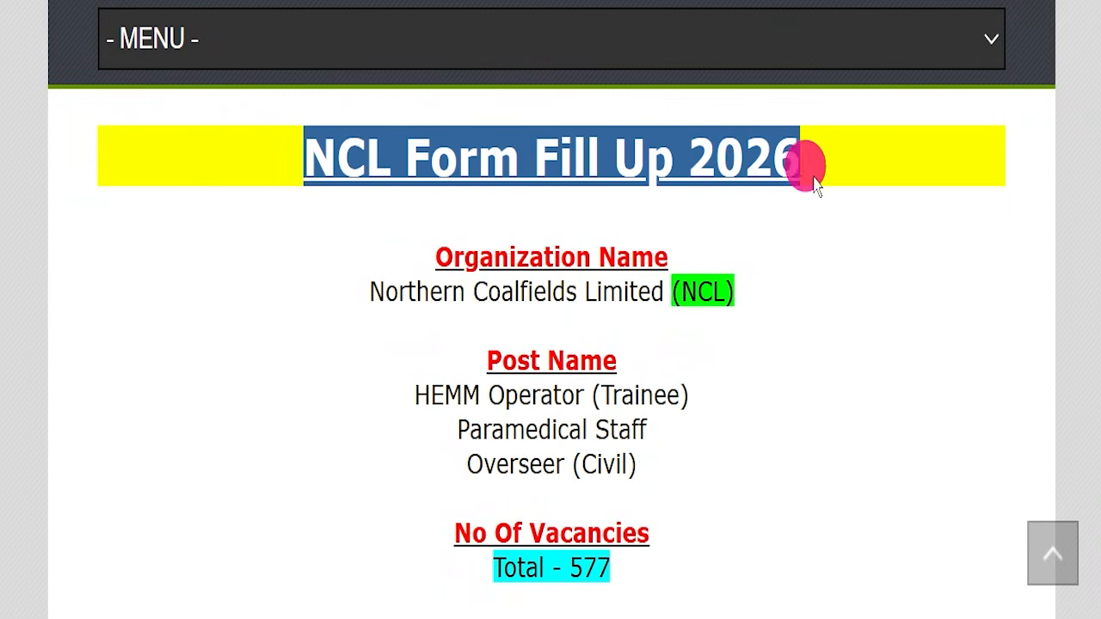
click(856, 286)
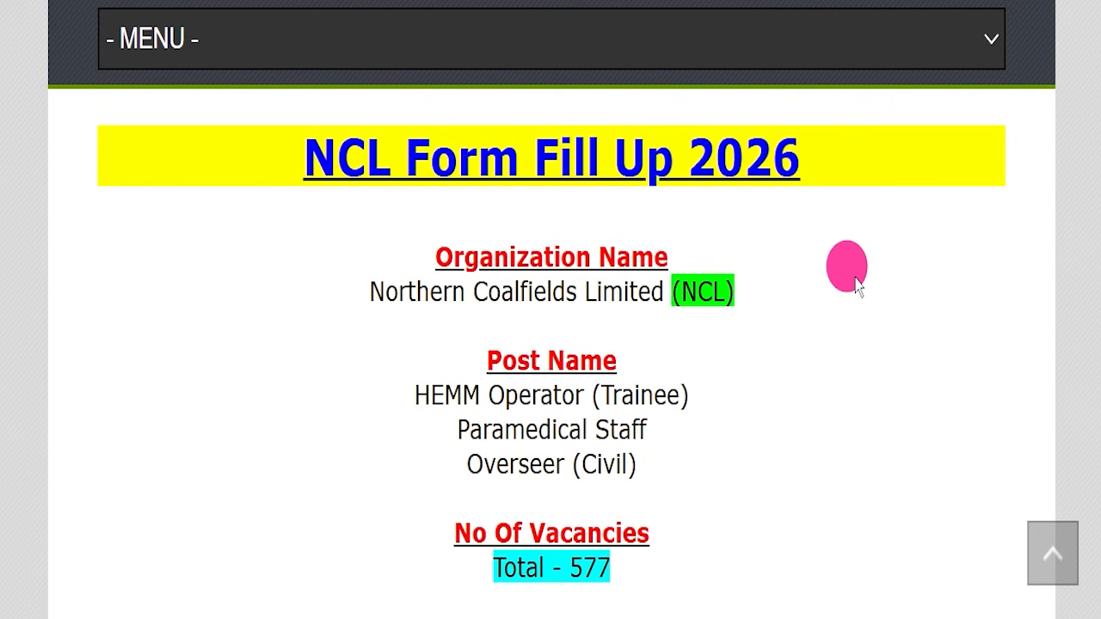
scroll(641, 261, up, 10)
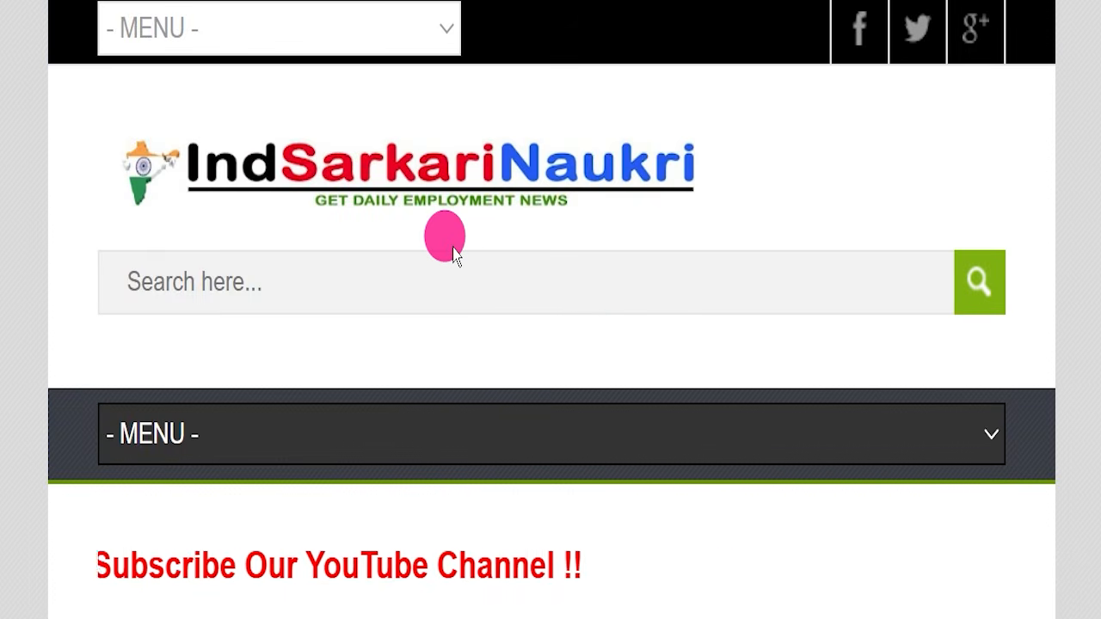
scroll(602, 284, down, 2)
scroll(611, 289, down, 2)
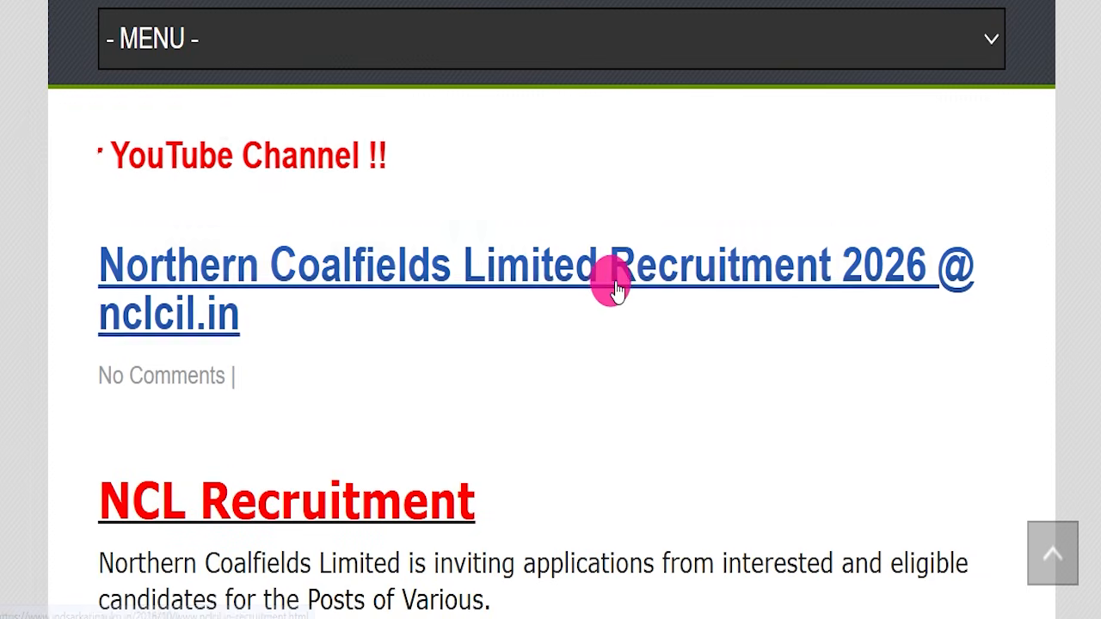
scroll(611, 284, down, 2)
scroll(615, 288, down, 5)
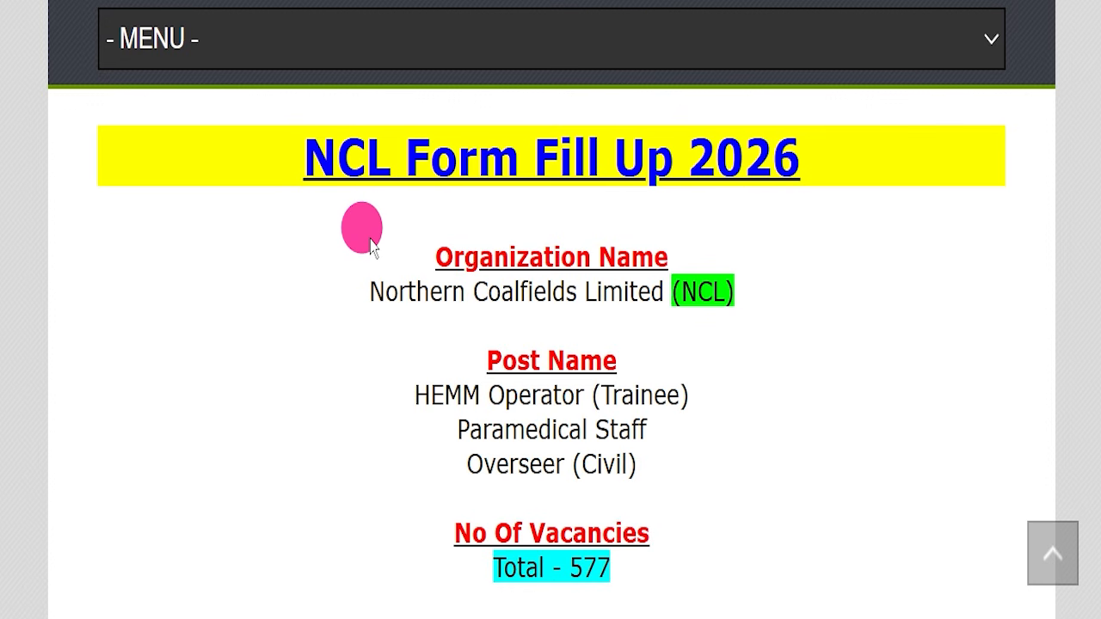
Highlight the "NCL Form Fill Up 2026" heading, the organization name, and each of the three post names in turn
drag(216, 135, 808, 148)
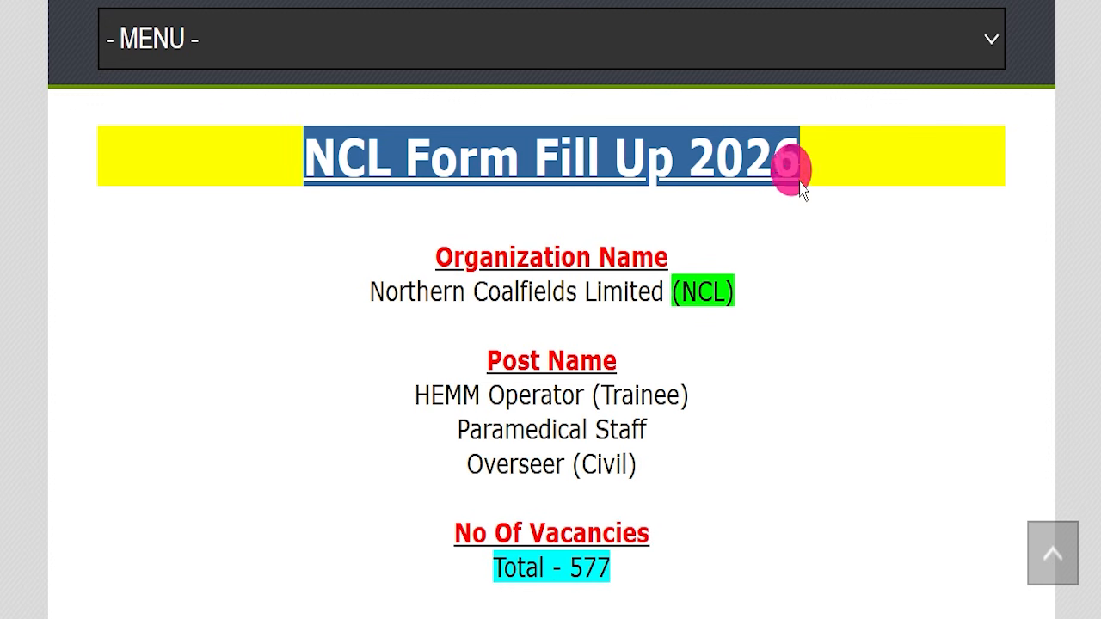
drag(297, 294, 773, 297)
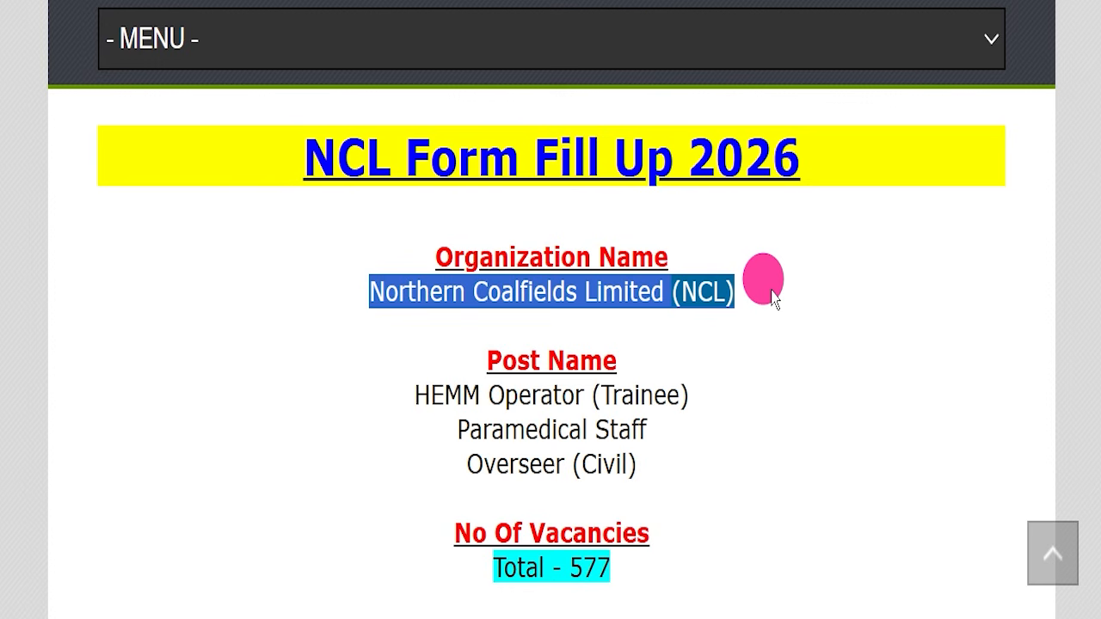
drag(364, 389, 733, 385)
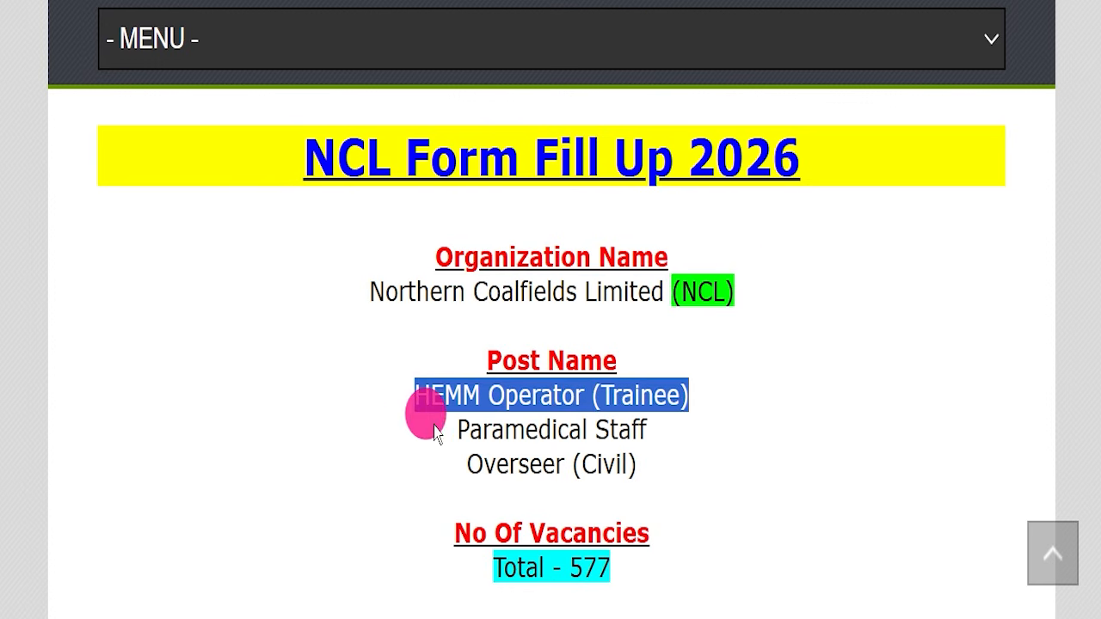
drag(430, 417, 723, 430)
drag(415, 456, 703, 450)
Highlight the total number of vacancies and the starting and last dates for applying online
scroll(717, 418, down, 3)
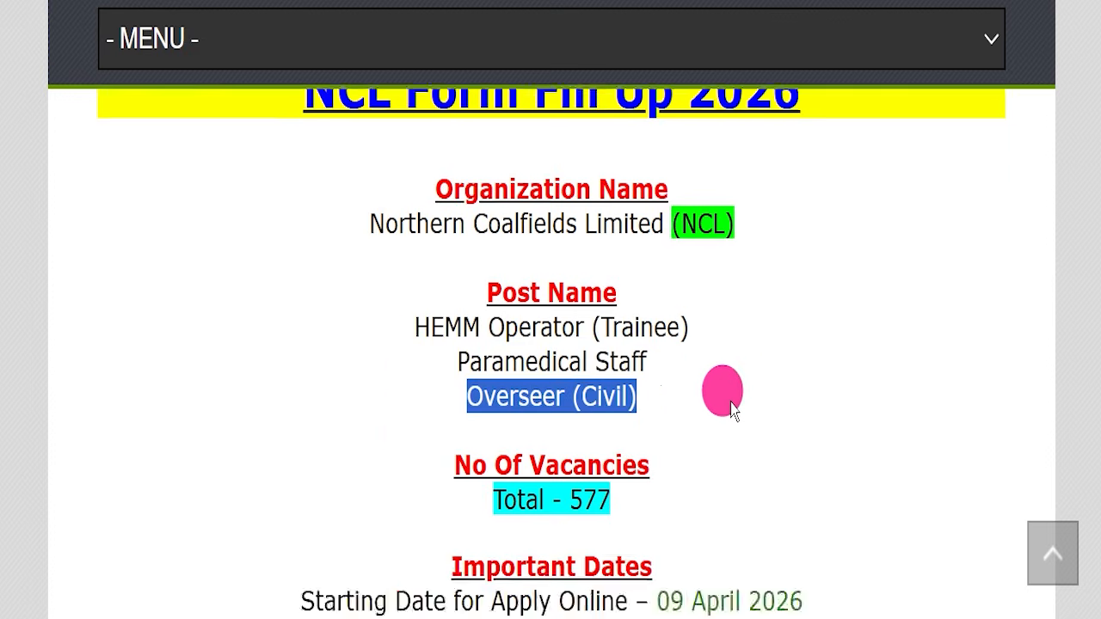
drag(428, 381, 695, 375)
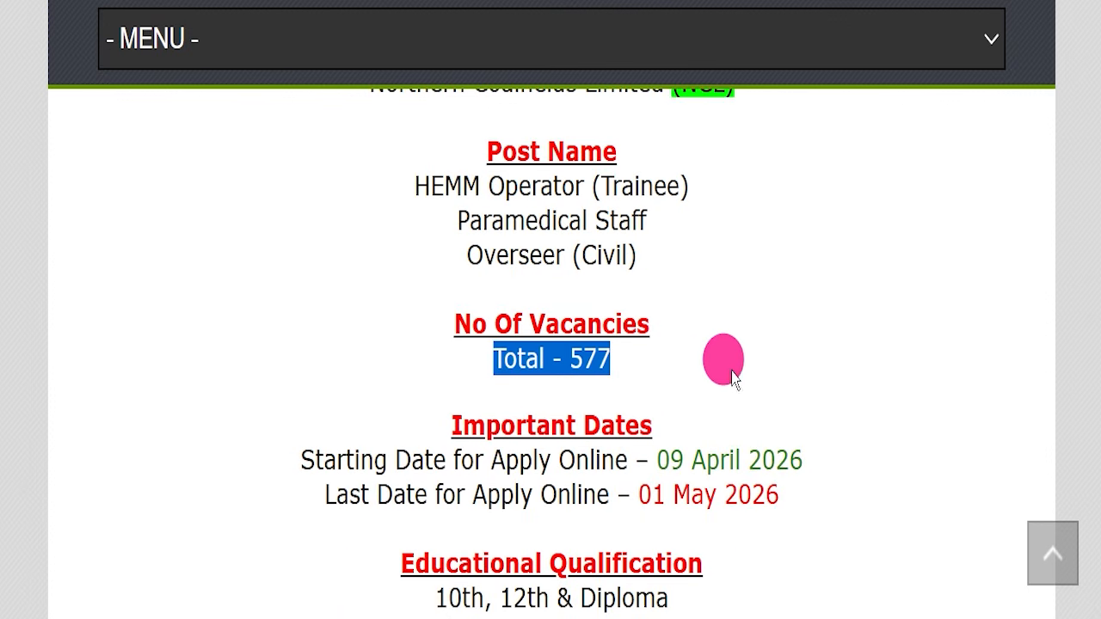
scroll(701, 379, down, 3)
drag(276, 284, 831, 312)
click(770, 351)
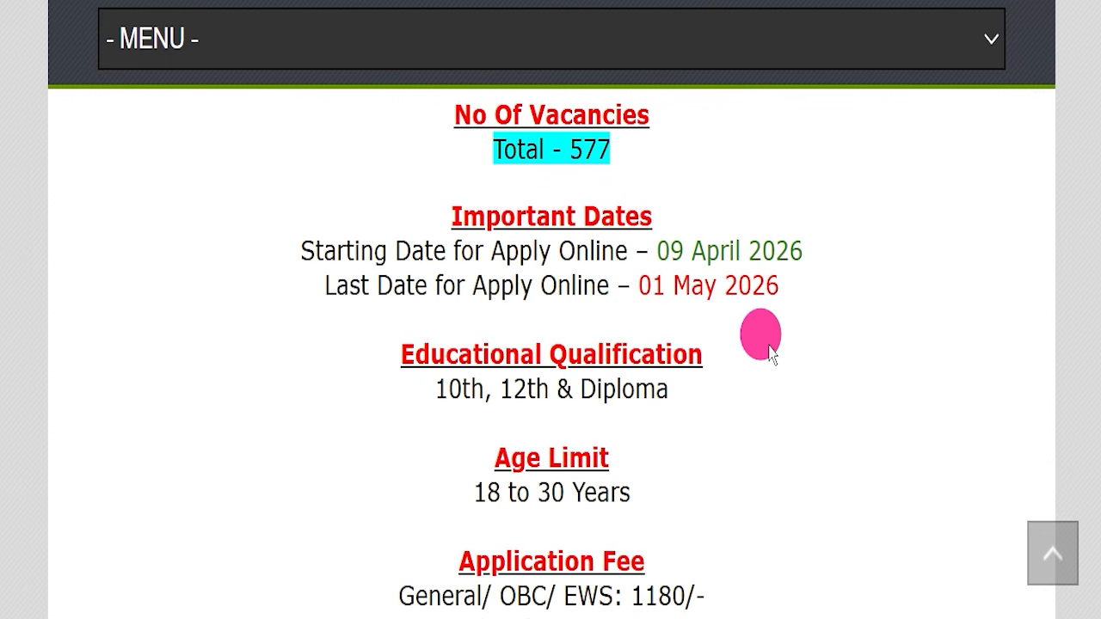
drag(803, 290, 641, 275)
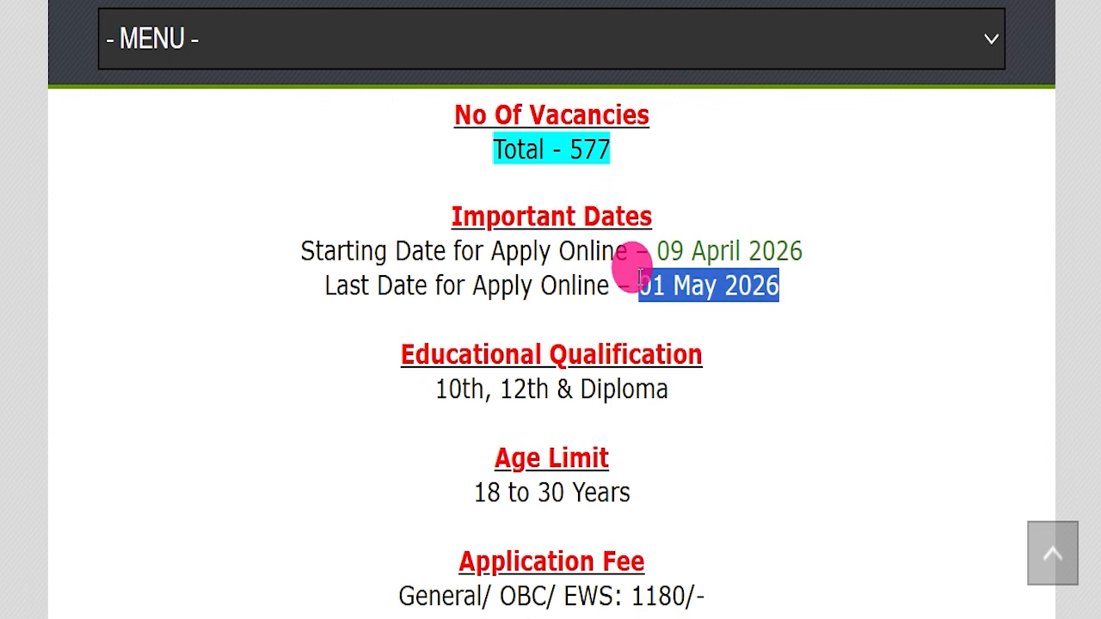
Highlight the educational qualification and the age limit in the recruitment details
click(360, 378)
drag(360, 378, 697, 407)
scroll(671, 403, down, 1)
drag(418, 388, 721, 410)
Highlight the General/OBC/EWS application fee and the online fee payment mode
scroll(720, 410, down, 1)
drag(358, 390, 749, 395)
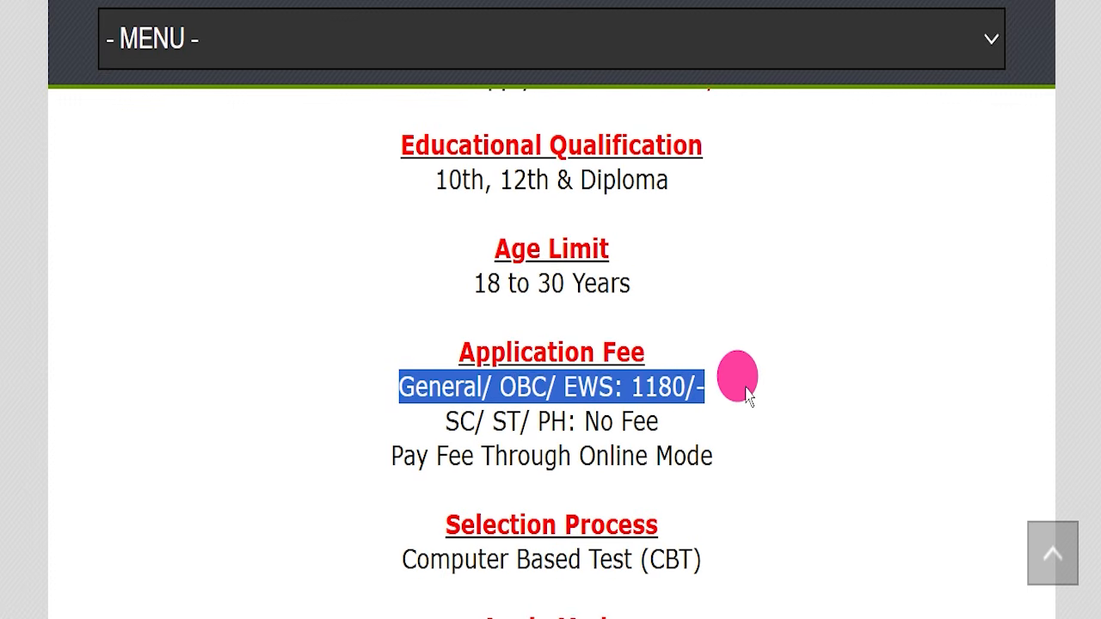
drag(445, 422, 760, 458)
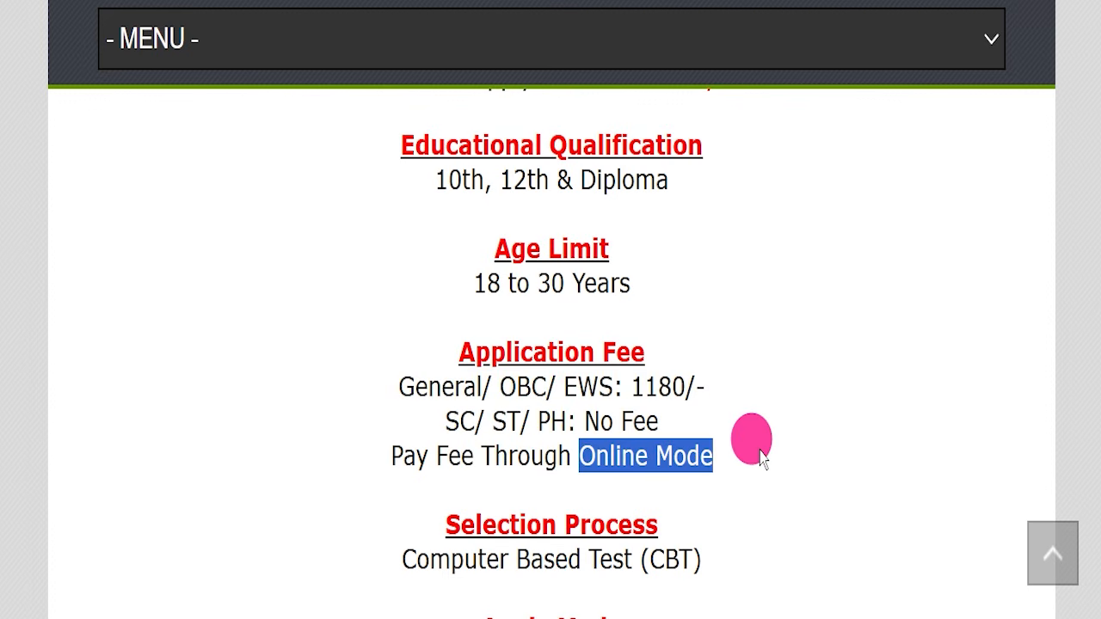
Highlight the selection process, apply mode and job location entries in the recruitment details
scroll(762, 445, down, 3)
drag(335, 354, 737, 364)
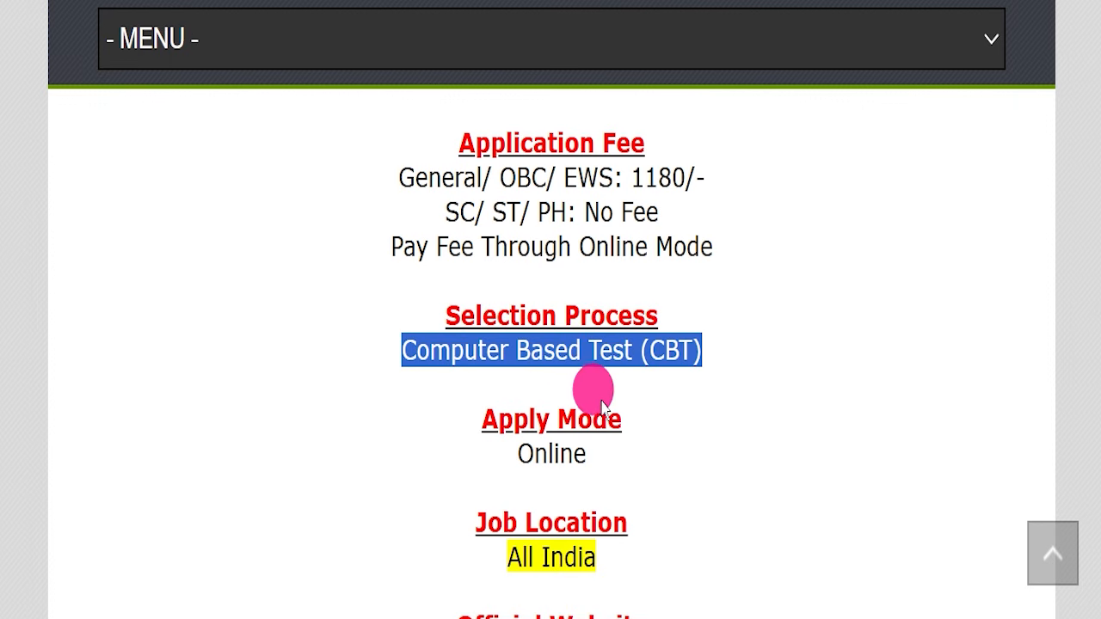
drag(461, 452, 627, 448)
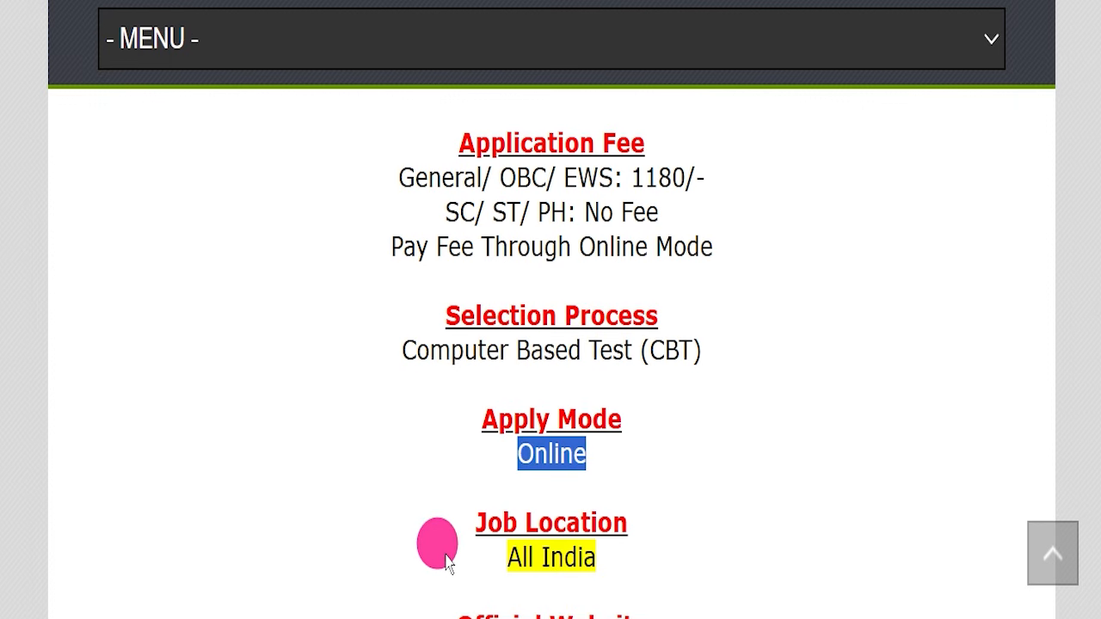
drag(445, 567, 694, 511)
Highlight the official website address, clear the selection and review the Important Links list
scroll(694, 511, down, 5)
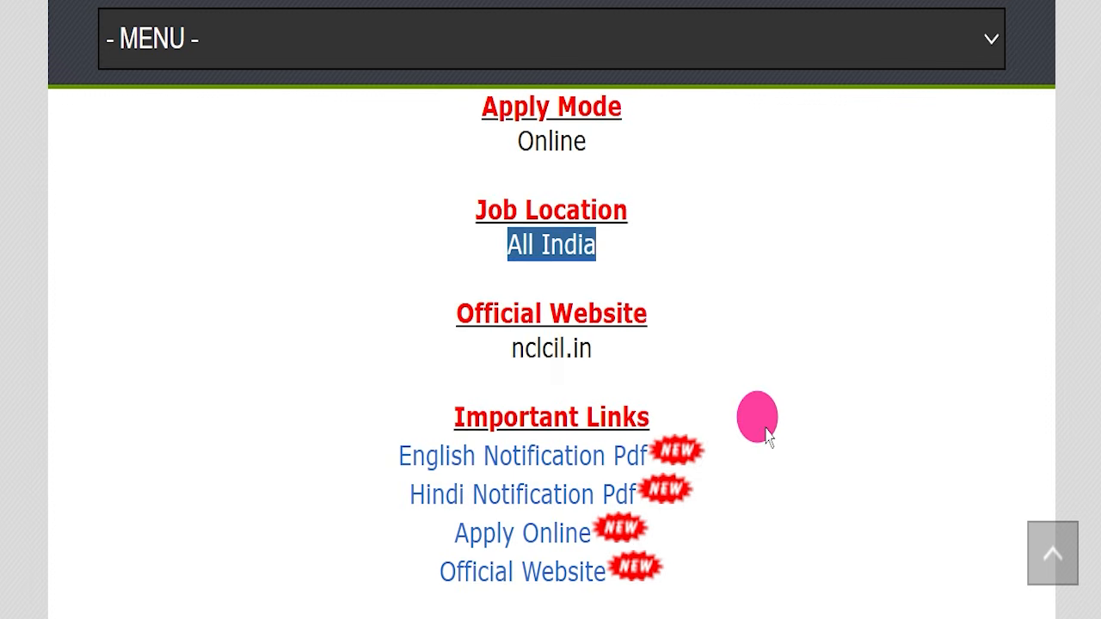
drag(418, 354, 669, 352)
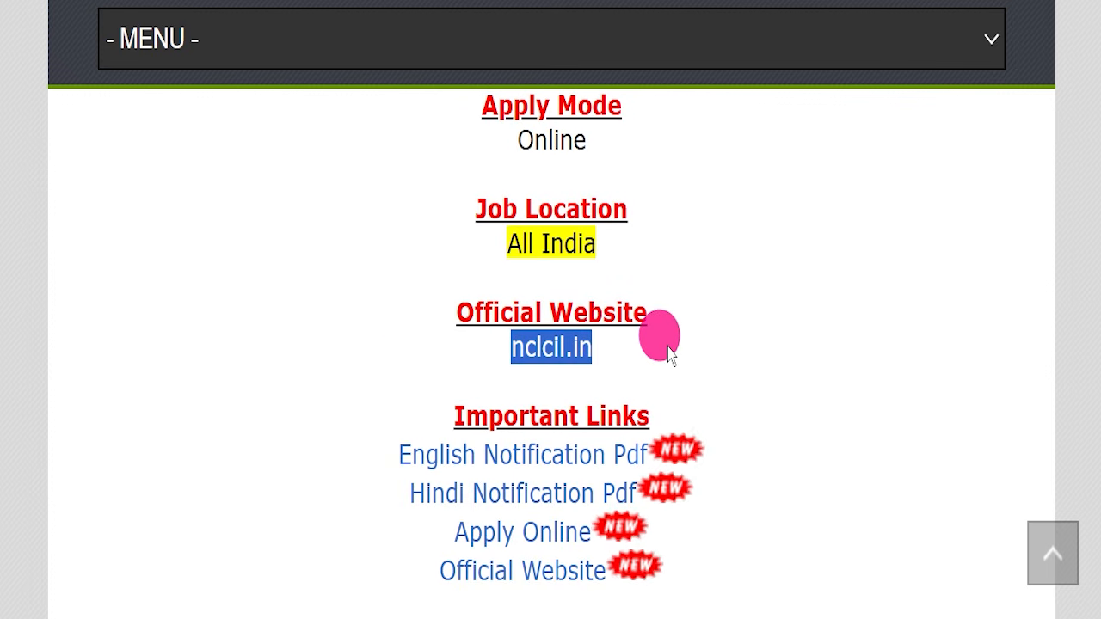
scroll(745, 299, down, 2)
click(745, 300)
scroll(745, 293, down, 2)
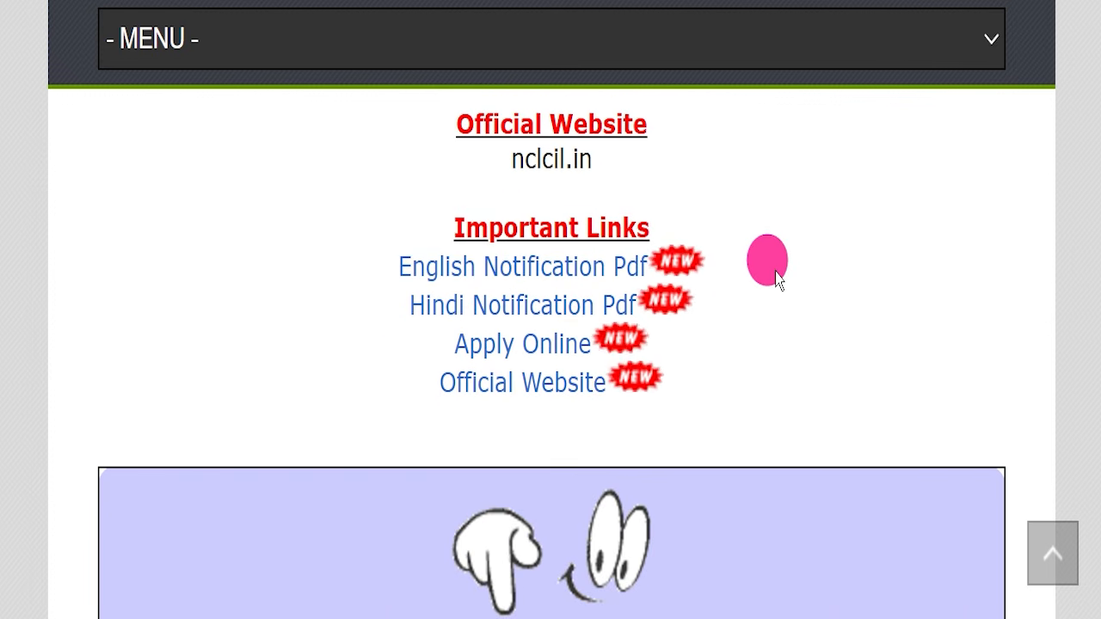
Highlight the Important Links list and its English and Hindi notification PDF links
drag(386, 221, 711, 384)
click(711, 384)
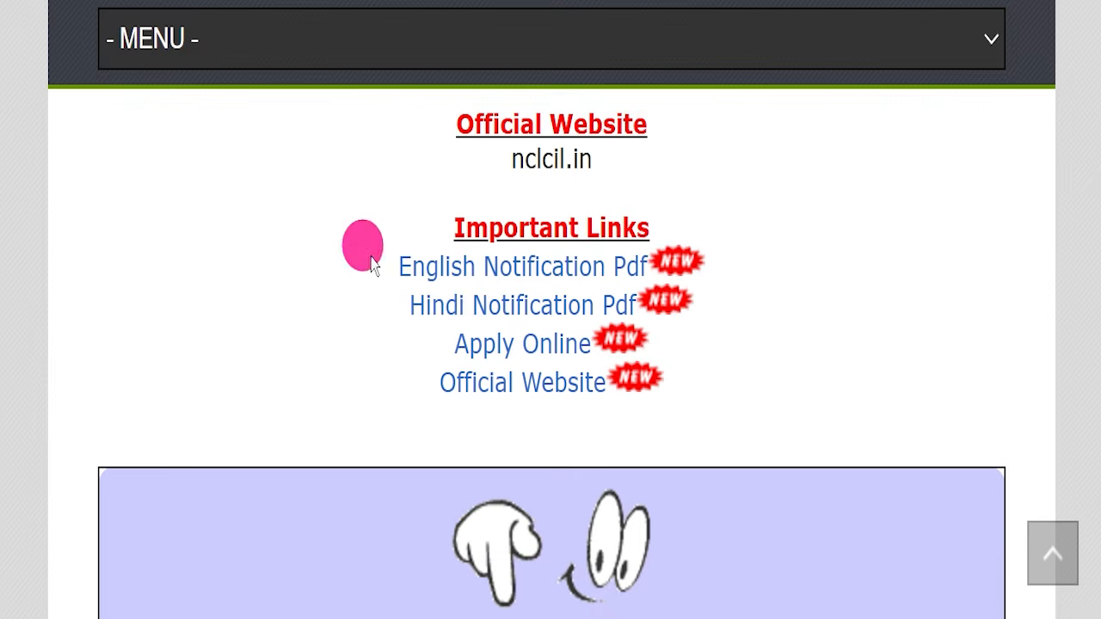
drag(364, 248, 641, 251)
drag(349, 290, 646, 306)
click(541, 305)
drag(349, 281, 736, 306)
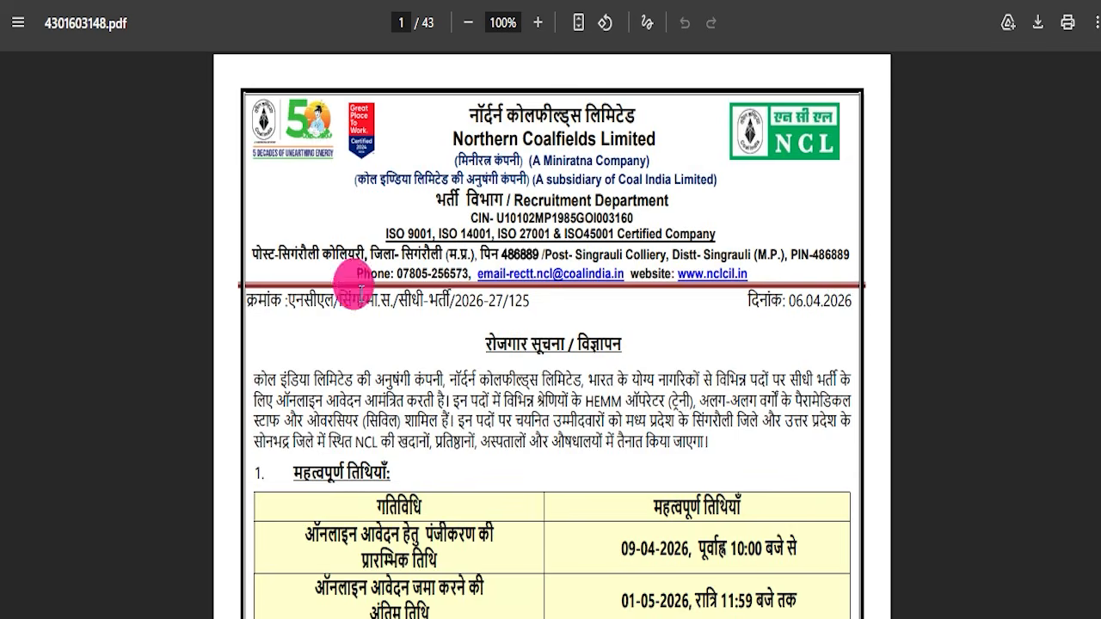
Look over the important dates and notes in the Hindi notification and highlight the registration dates in the English one
scroll(482, 374, down, 5)
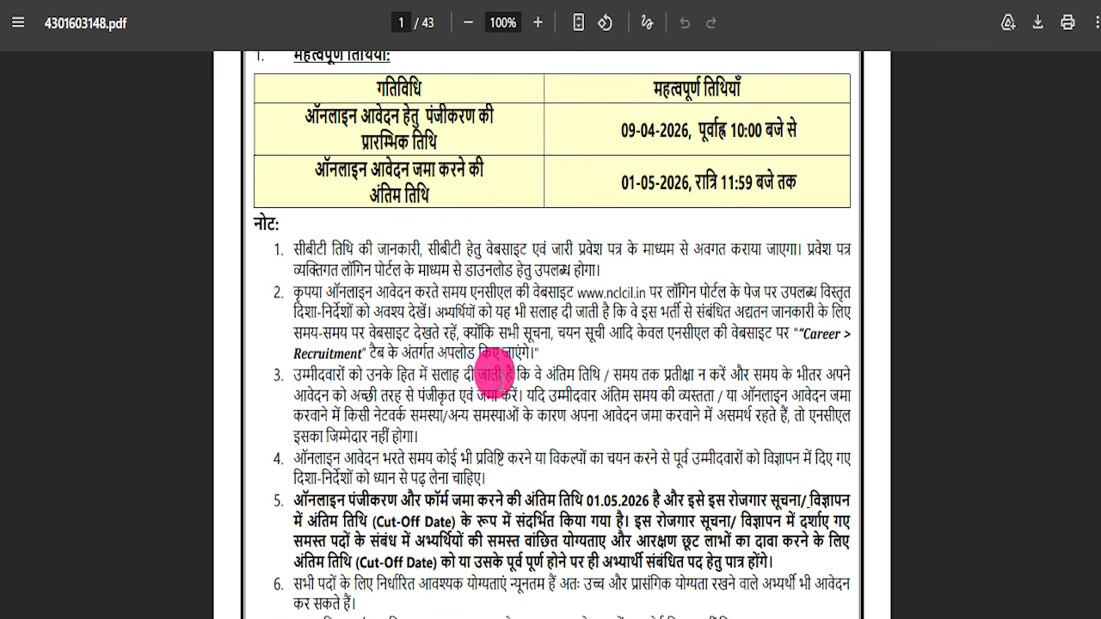
scroll(494, 374, up, 5)
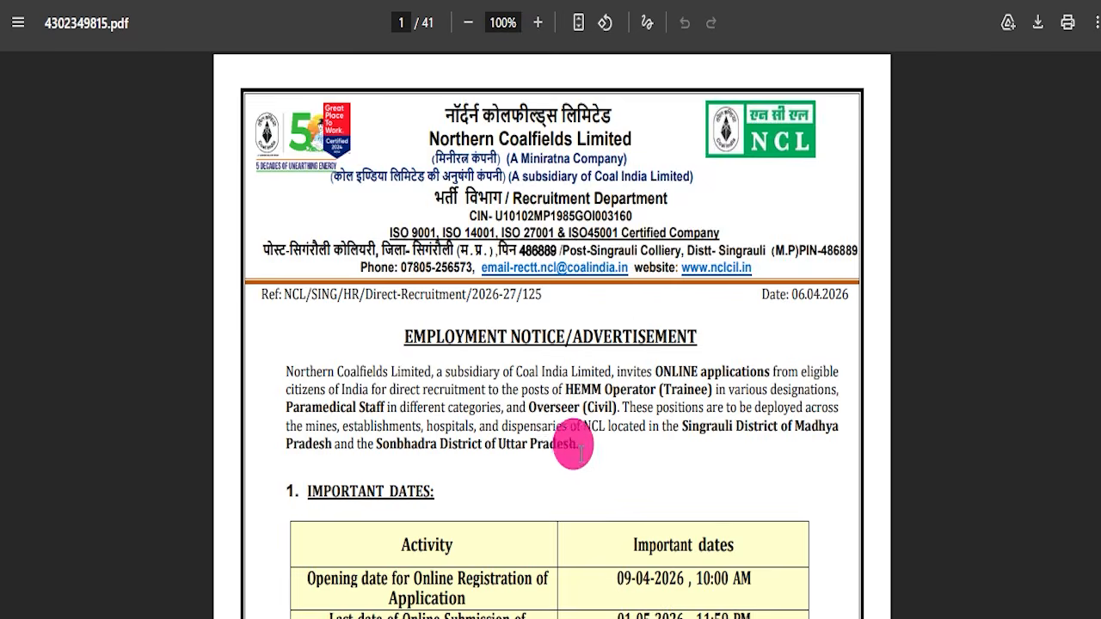
scroll(577, 442, down, 4)
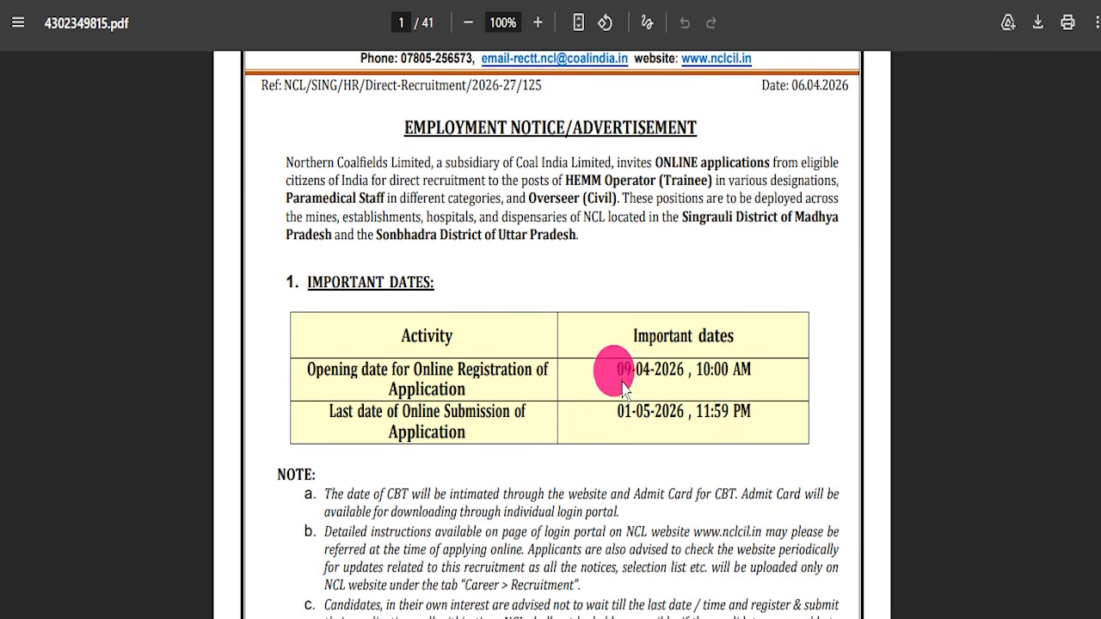
drag(335, 368, 655, 450)
Read through the English notification's vacancies, qualification notes, pay scale, age relaxation, general conditions and syllabus, and return to its beginning
scroll(656, 454, down, 10)
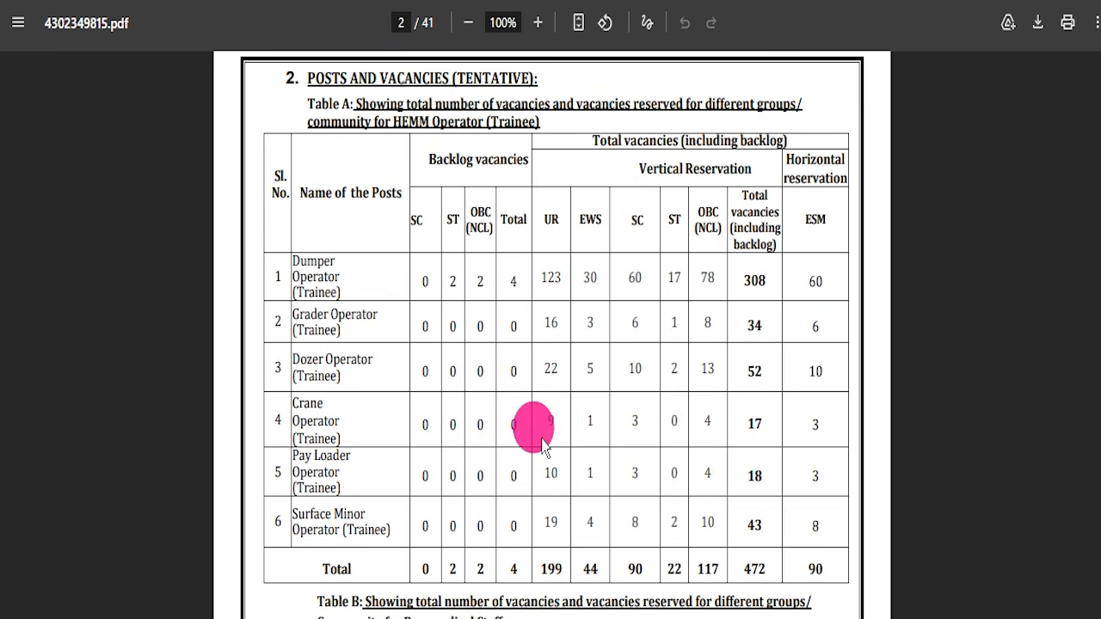
scroll(493, 318, down, 15)
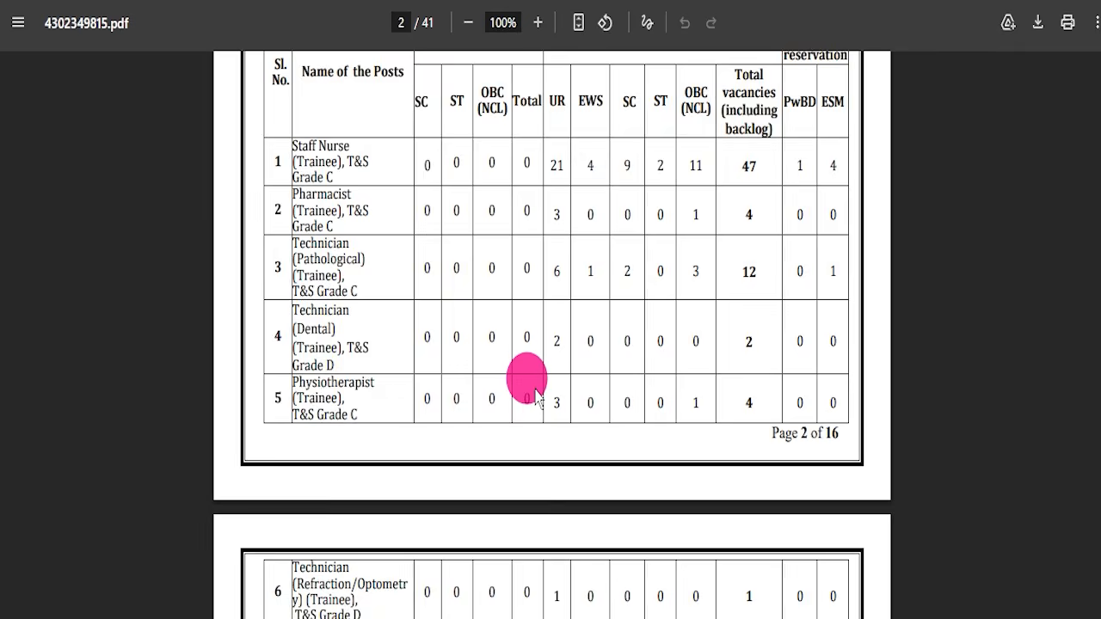
scroll(547, 404, down, 12)
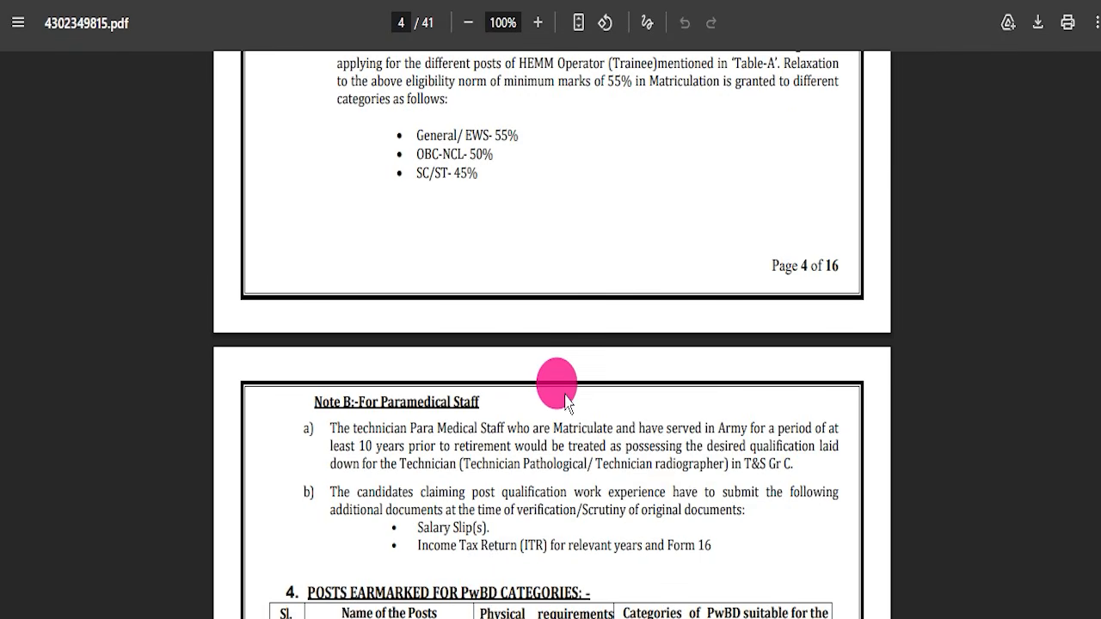
scroll(574, 400, down, 12)
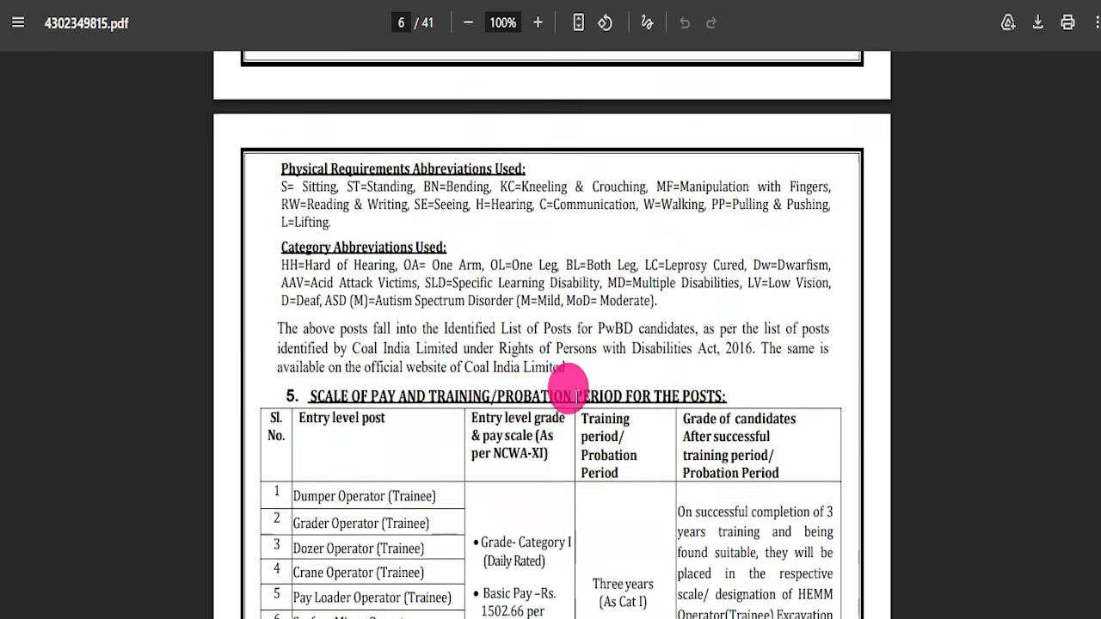
scroll(575, 397, down, 8)
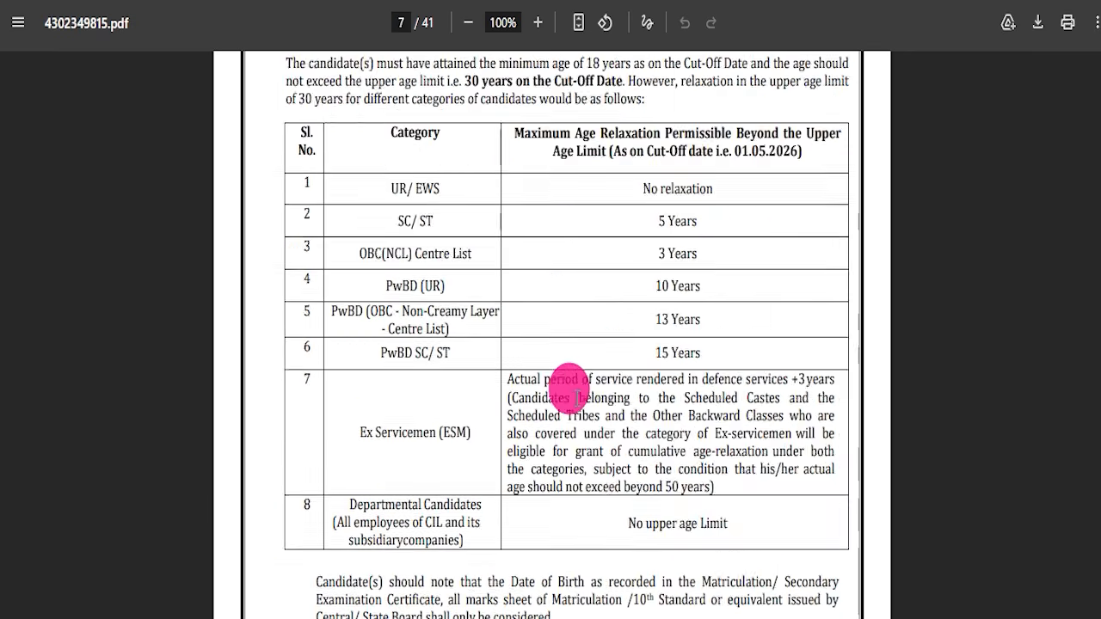
scroll(486, 340, down, 15)
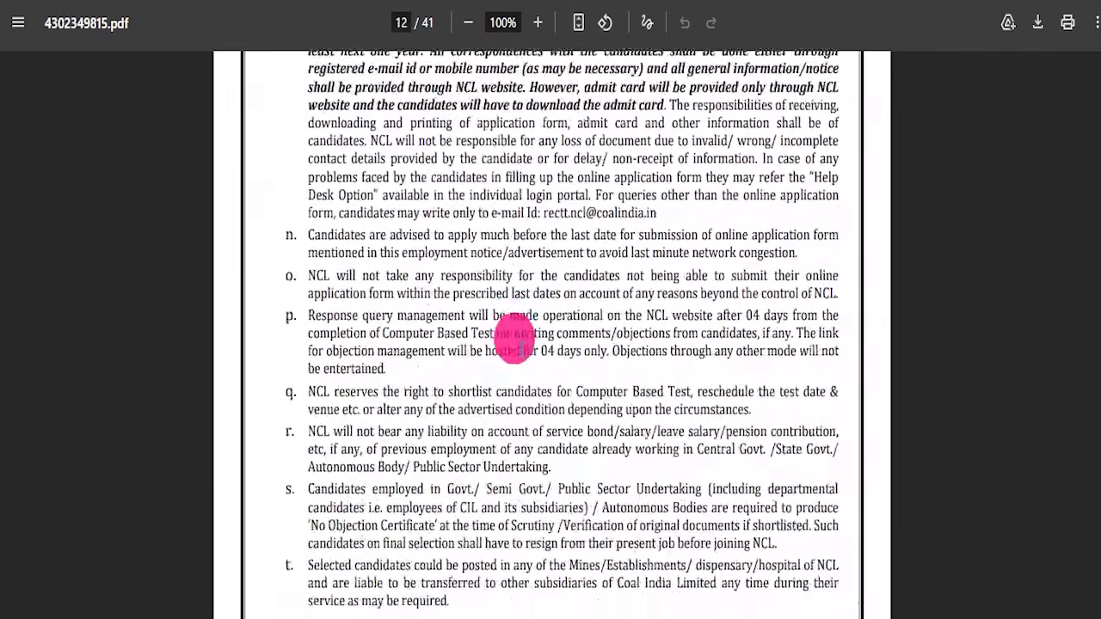
scroll(525, 338, down, 20)
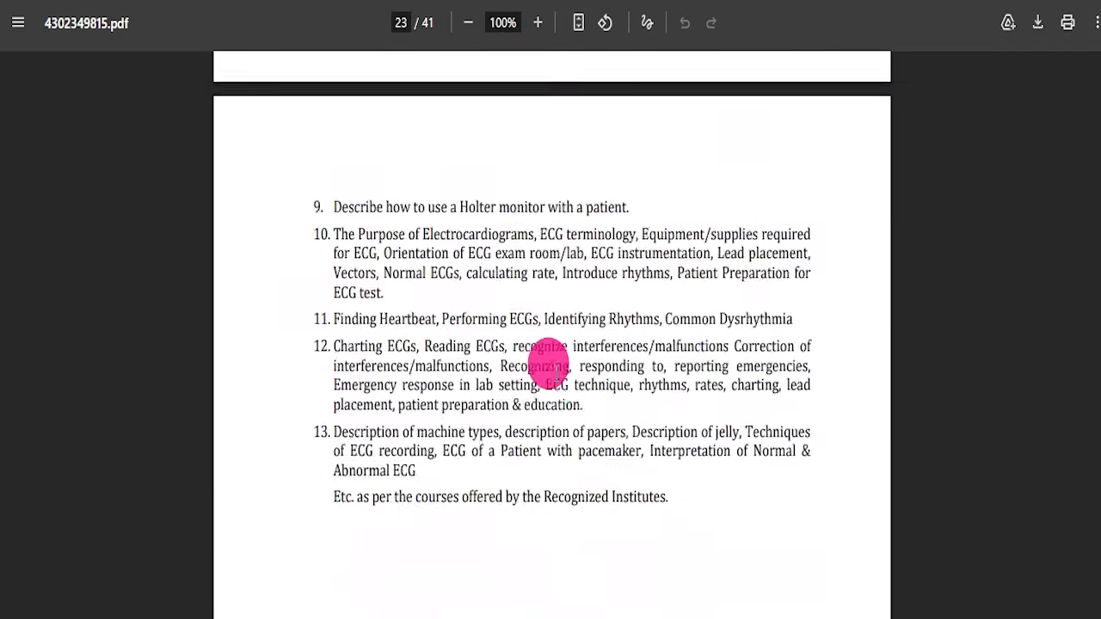
scroll(774, 421, down, 20)
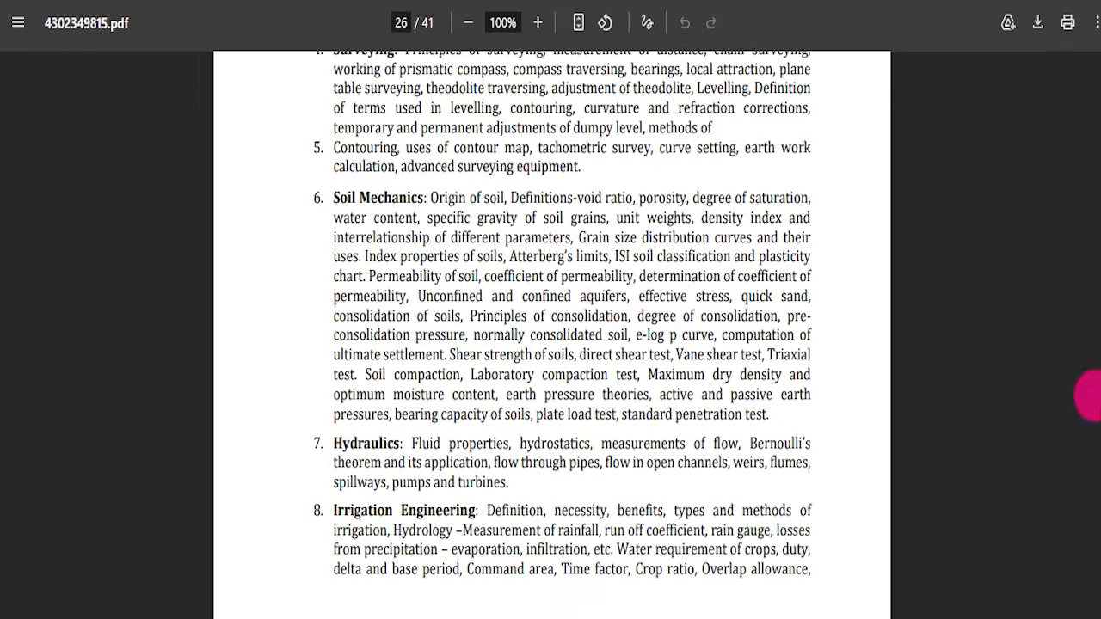
drag(1098, 465, 1099, 53)
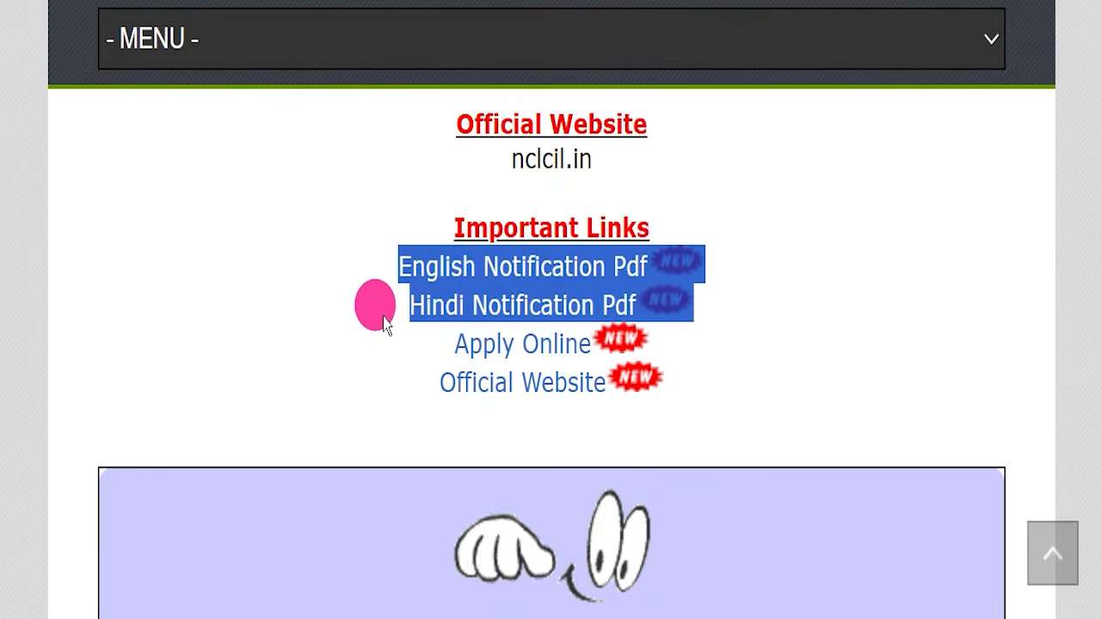
Highlight the Apply Online link and review the important information and general links of the NCL application form
drag(455, 344, 592, 344)
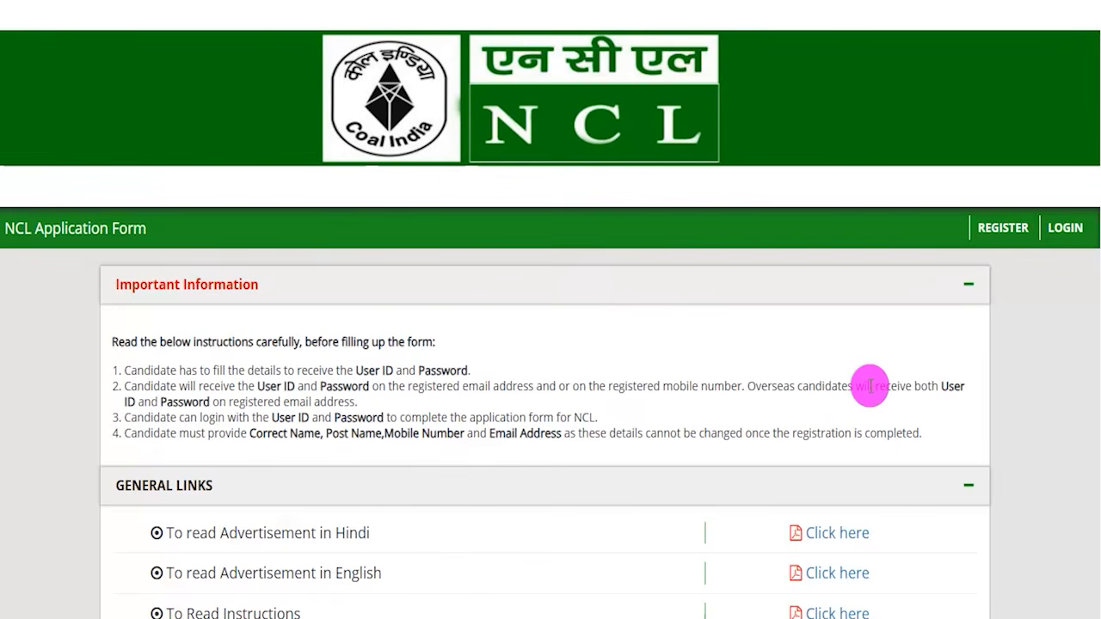
scroll(869, 386, down, 2)
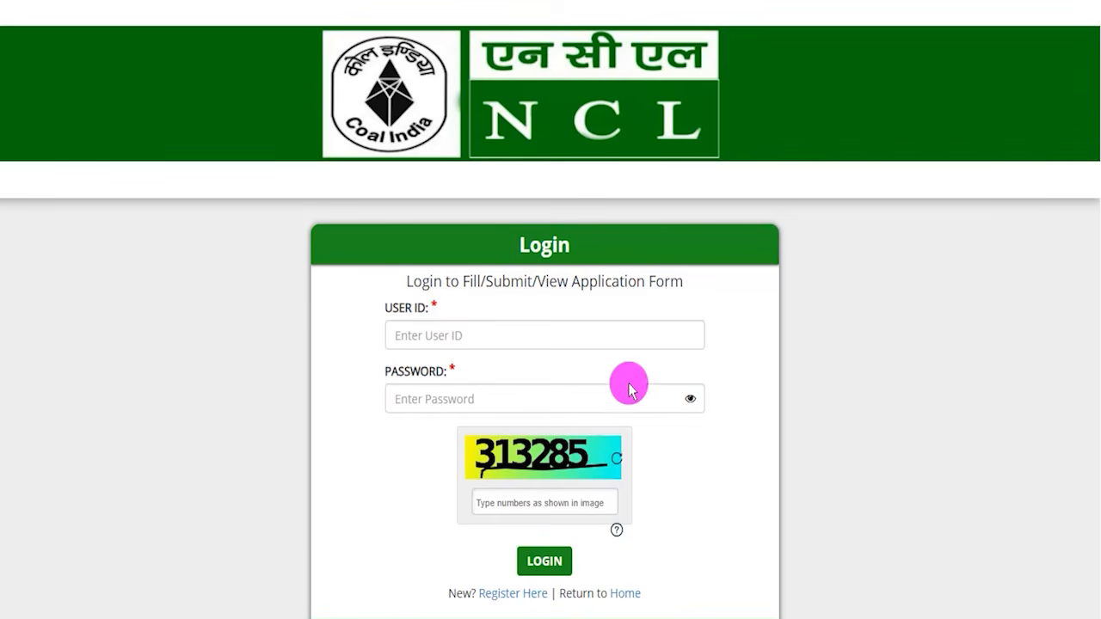
Mark the user ID, password, captcha and login button on the login form with pen strokes and an arrow, and clear the marks
scroll(755, 315, down, 1)
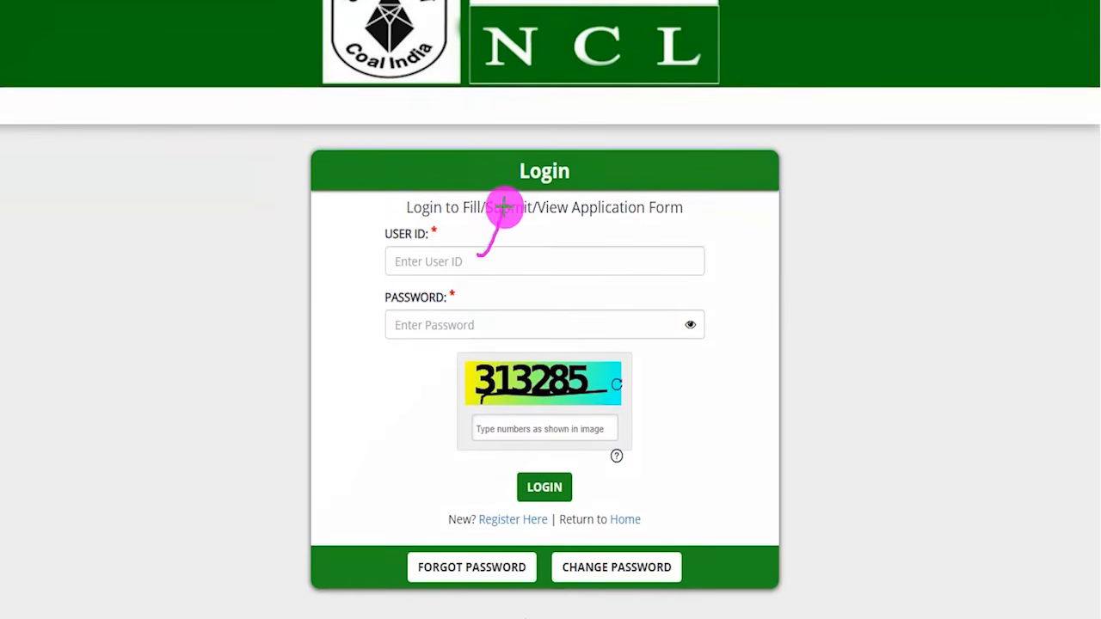
drag(606, 370, 627, 334)
drag(500, 426, 560, 425)
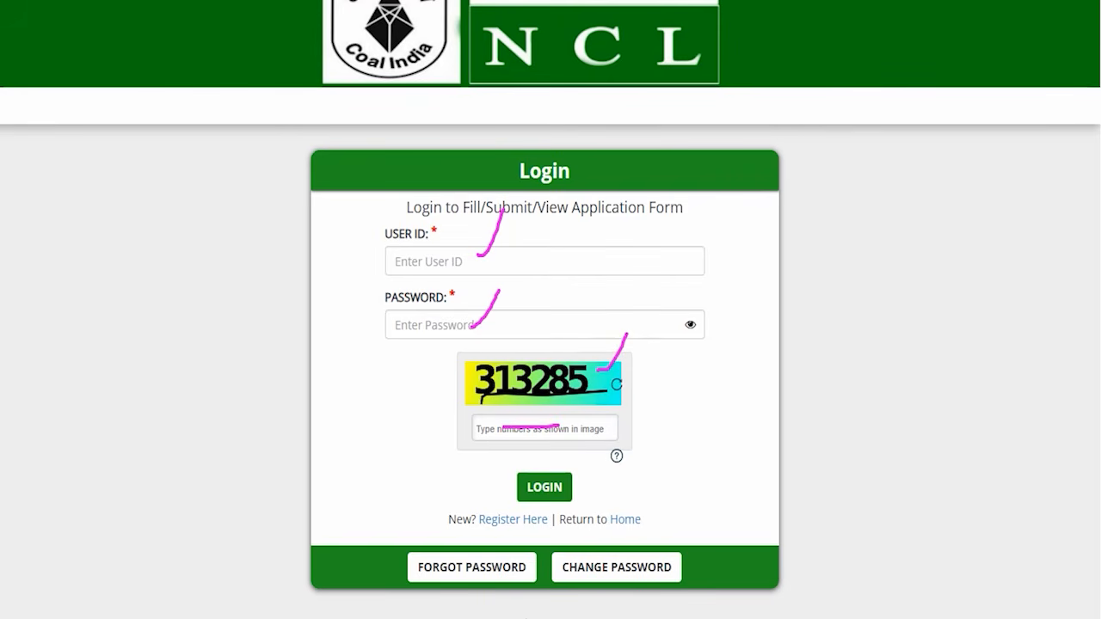
drag(747, 469, 584, 479)
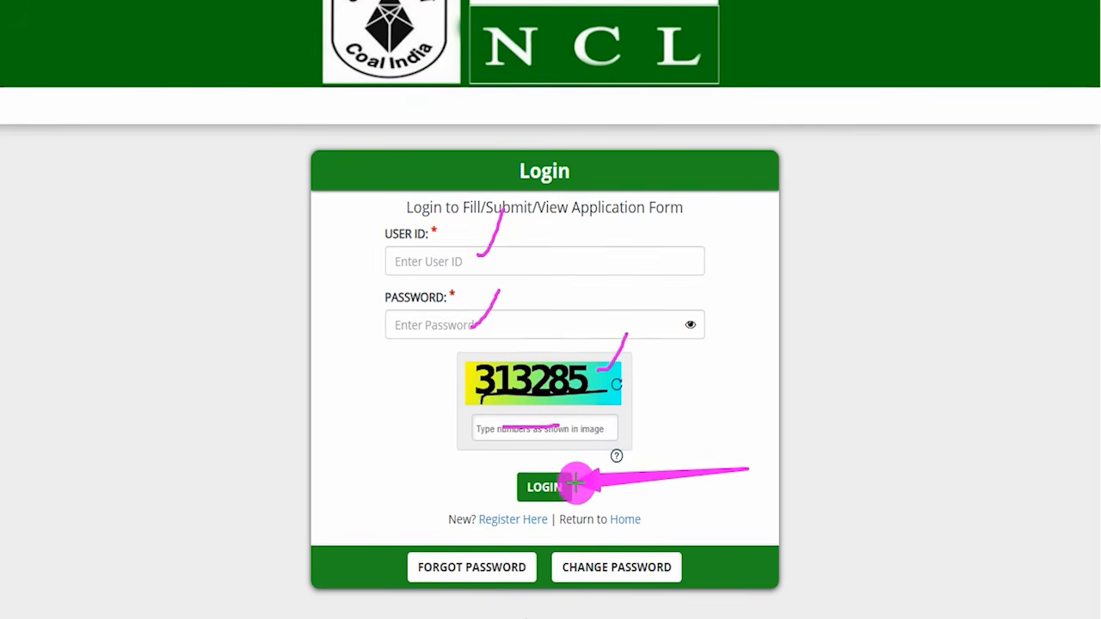
key(Escape)
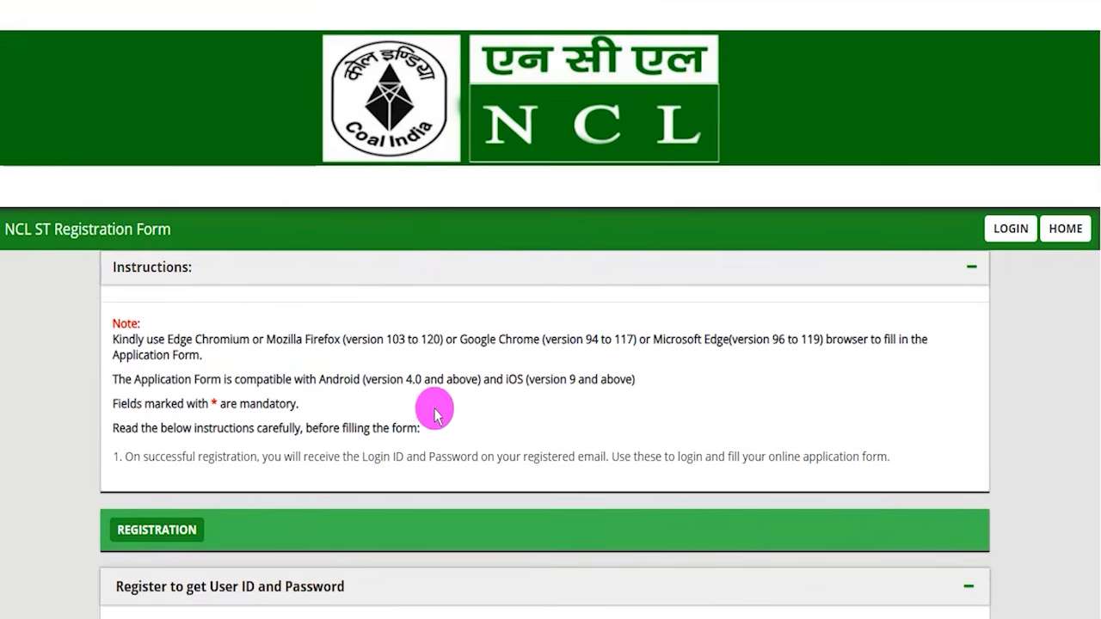
Set the post name to HEMM Operator (Trainee) in the registration form
scroll(434, 406, down, 3)
scroll(435, 401, down, 2)
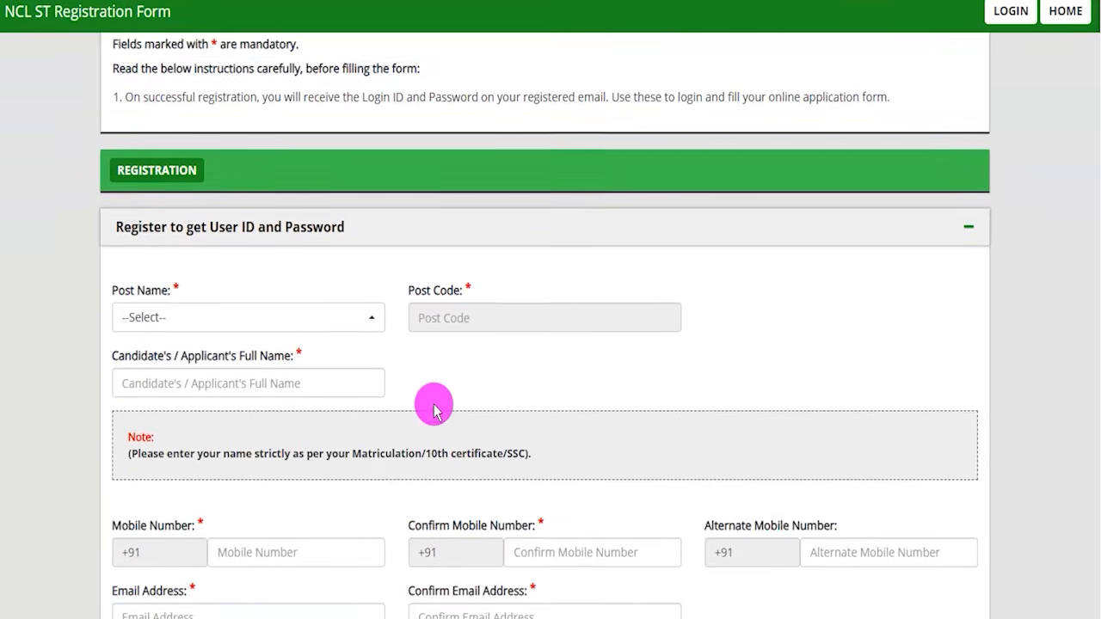
click(204, 243)
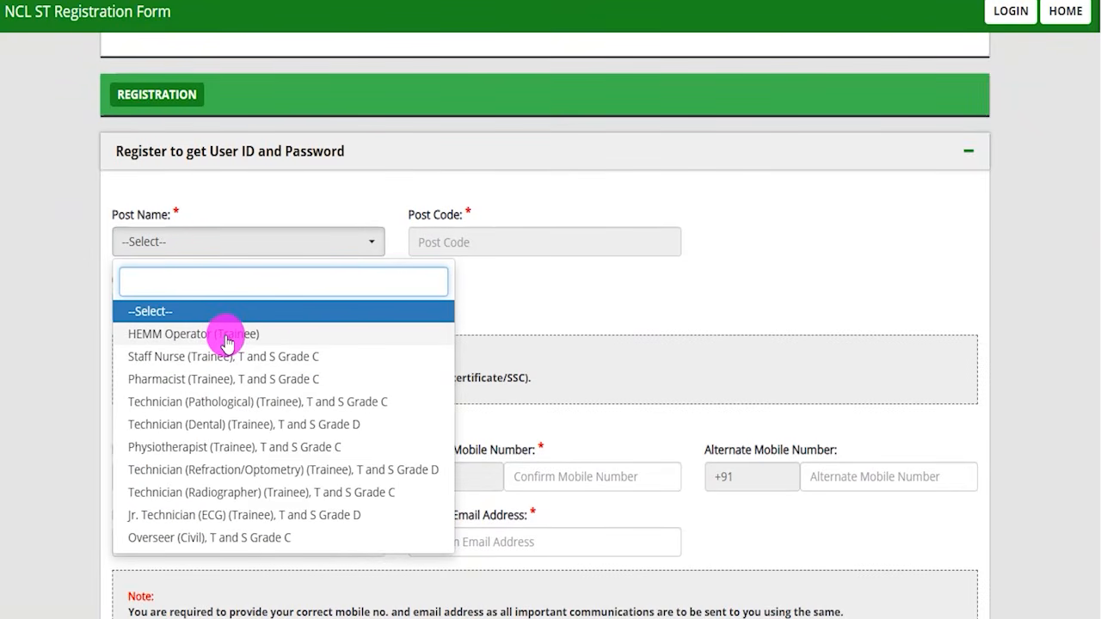
click(226, 343)
scroll(248, 309, down, 1)
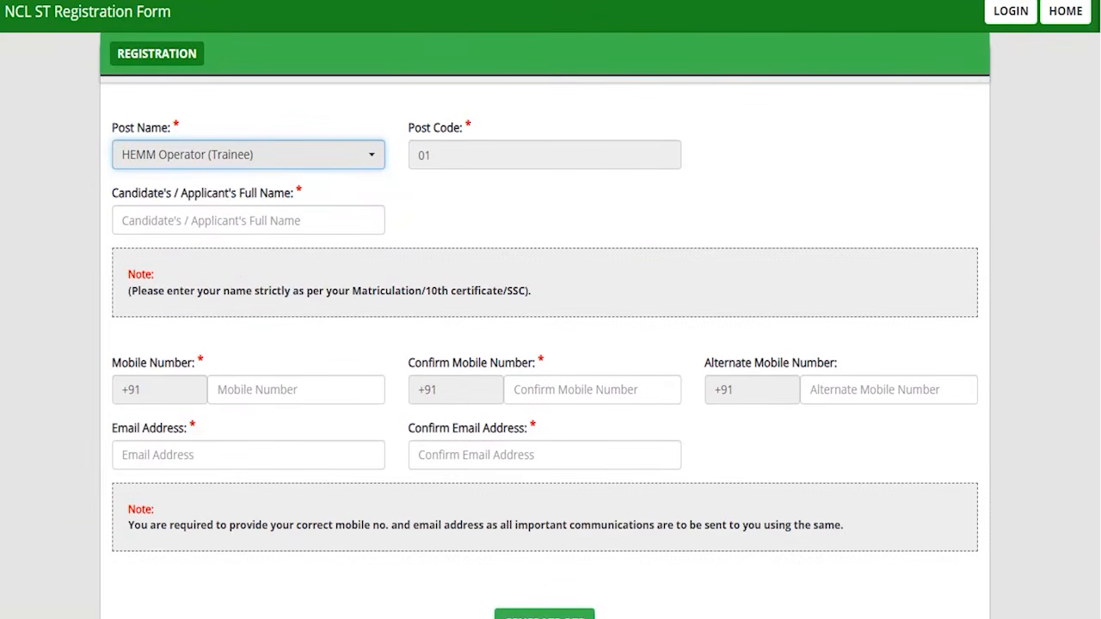
Mark the full name, mobile number, alternate mobile number and email address fields with pen strokes, and clear the marks
key(ctrl+2)
drag(282, 219, 304, 183)
drag(260, 391, 308, 338)
drag(592, 388, 634, 324)
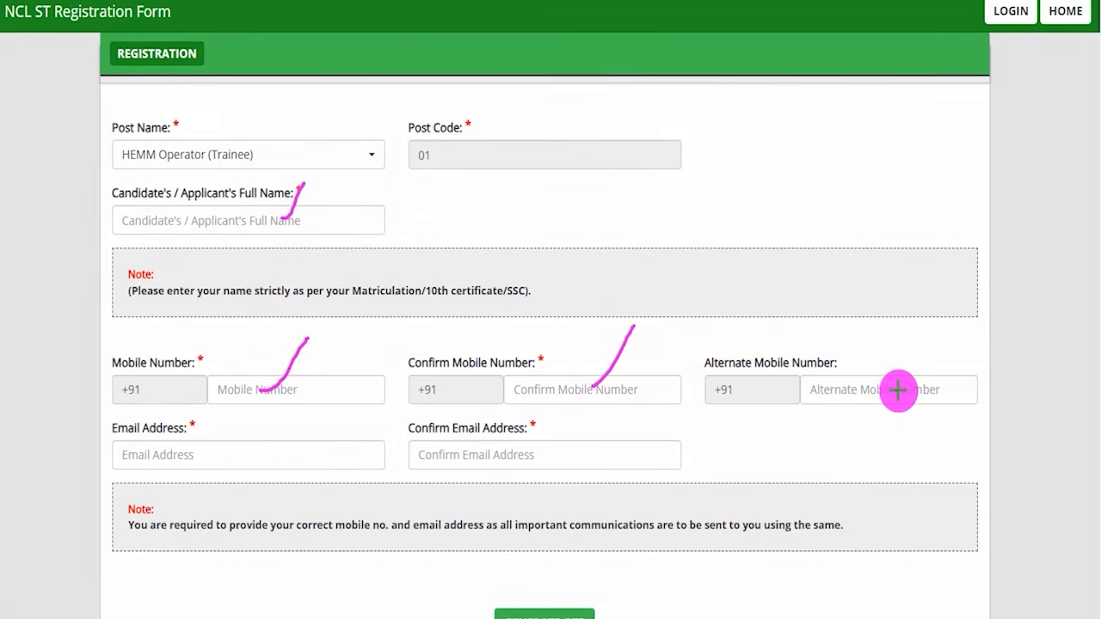
drag(846, 390, 912, 390)
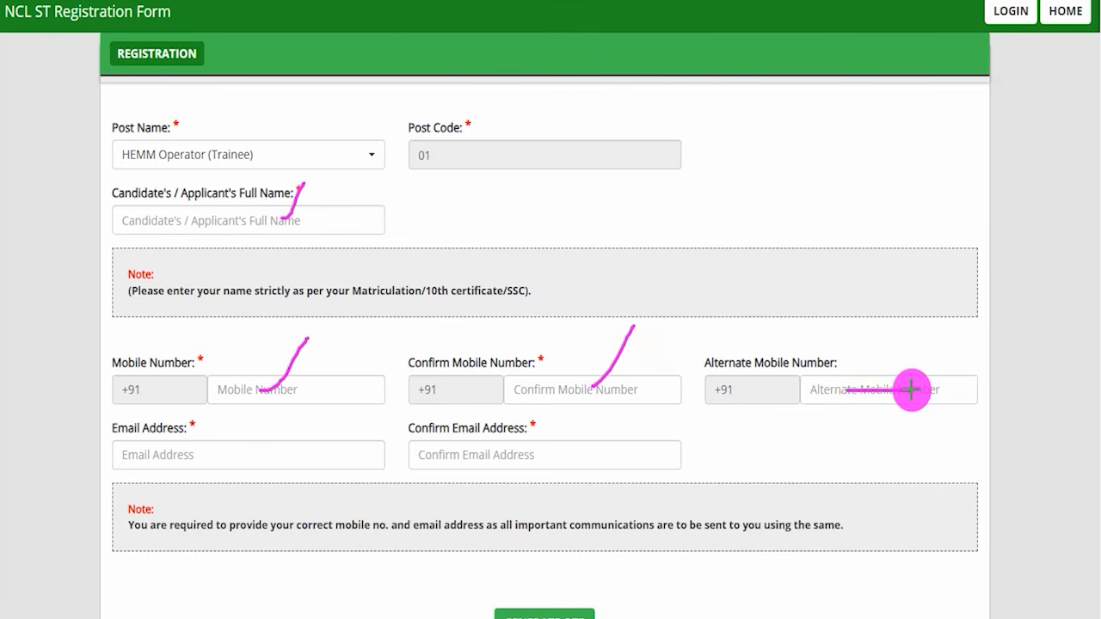
drag(277, 458, 333, 409)
drag(458, 460, 502, 409)
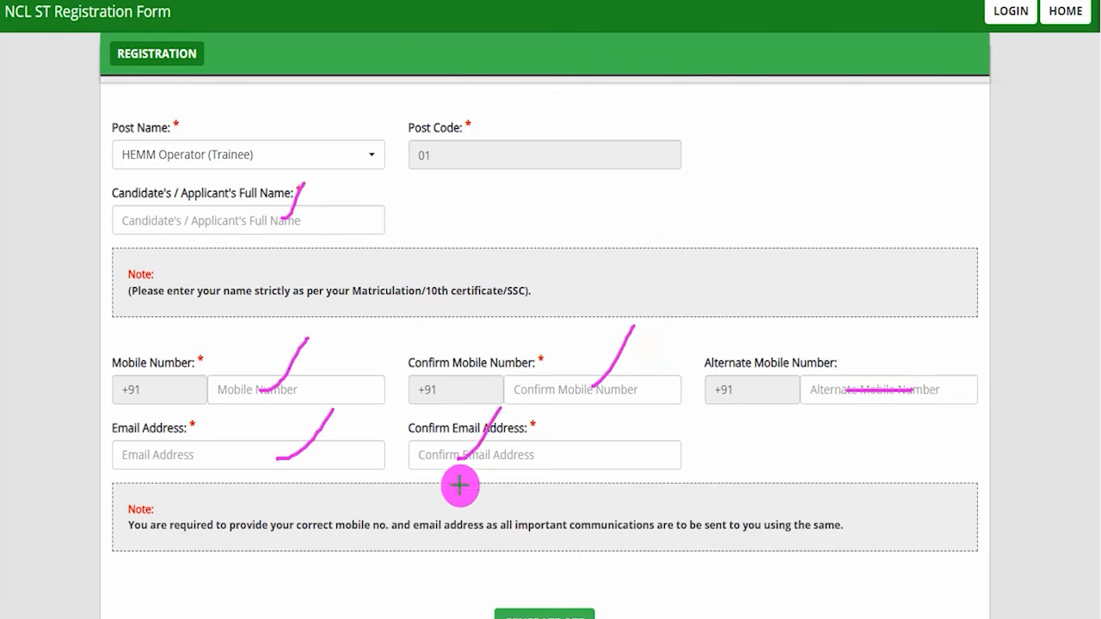
key(Escape)
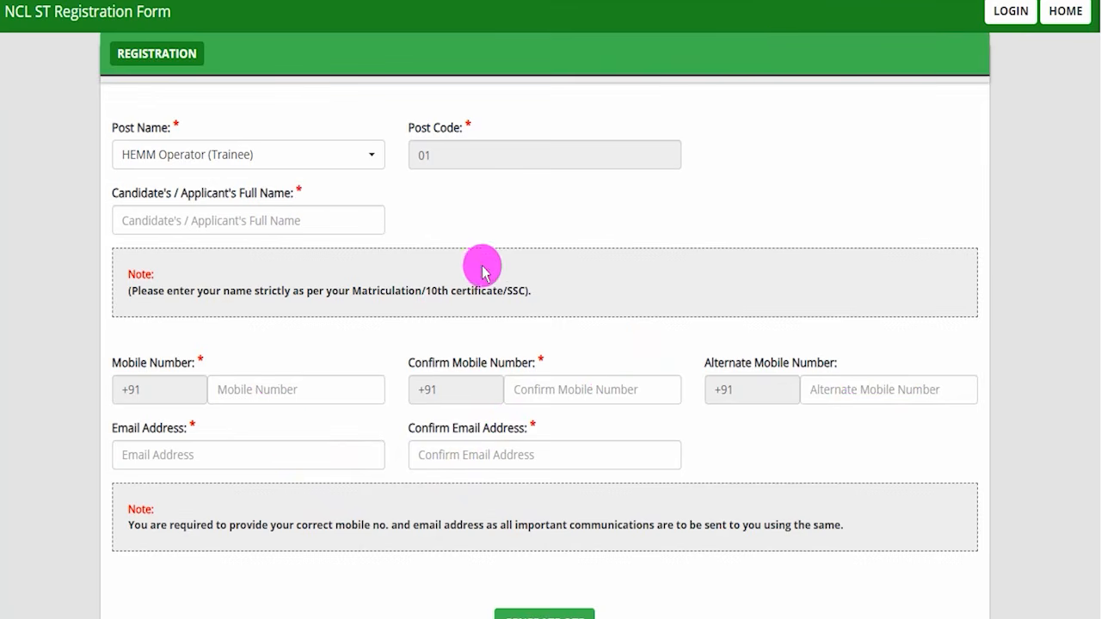
Point out the Generate OTP button and mark the Captcha Authentication image, its entry field and Submit
scroll(482, 272, down, 5)
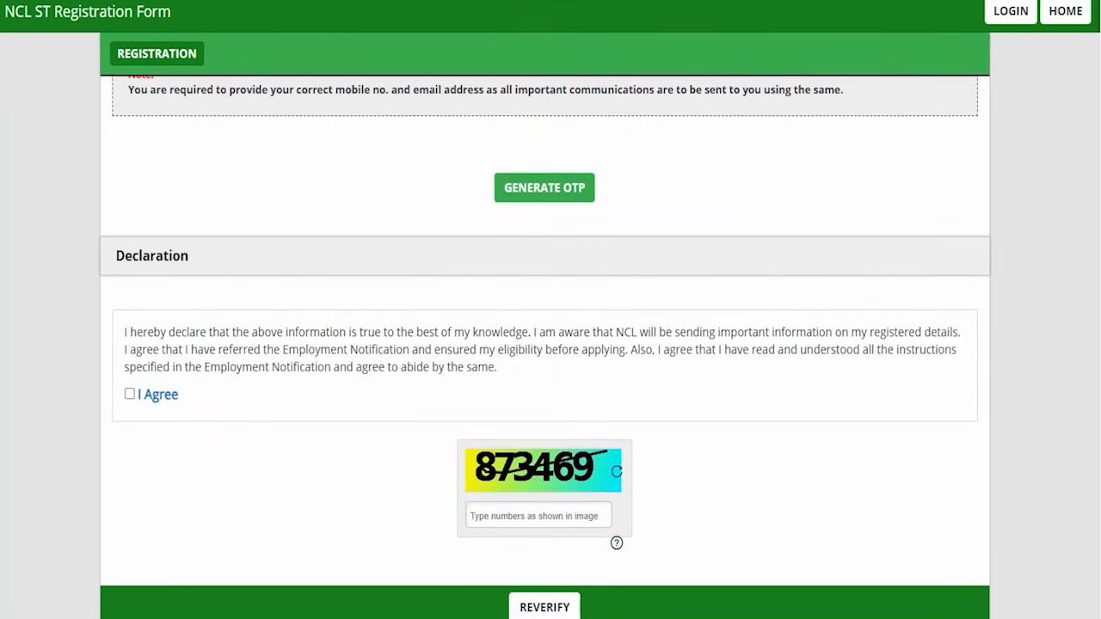
mouse_move(470, 155)
mouse_down()
mouse_move(577, 189)
mouse_move(605, 215)
mouse_up()
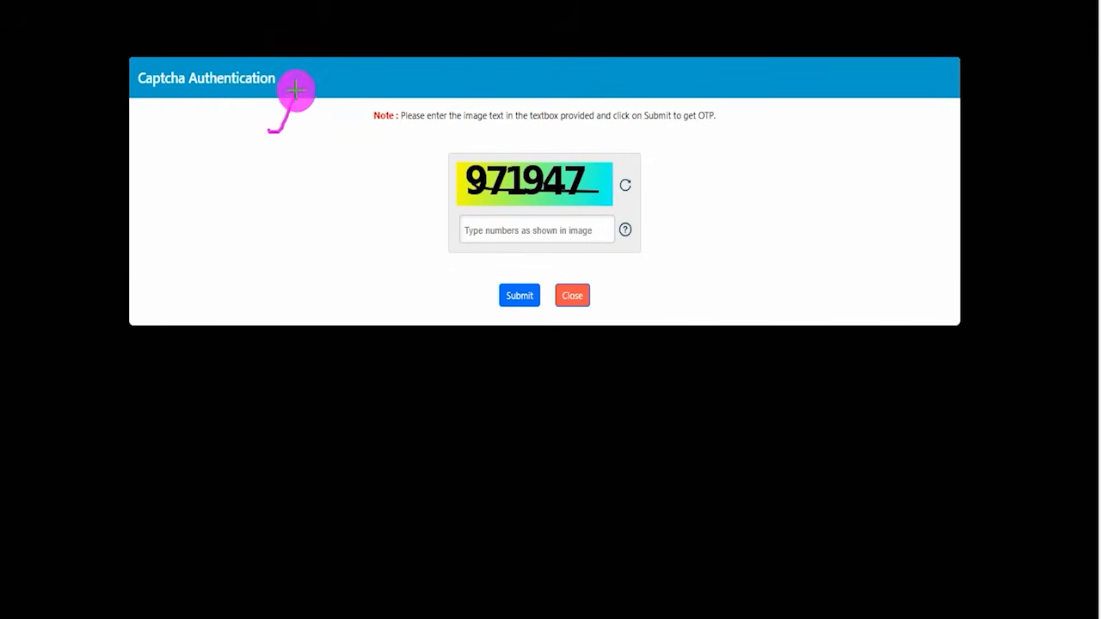
drag(590, 174, 611, 145)
drag(538, 232, 600, 233)
drag(314, 280, 467, 297)
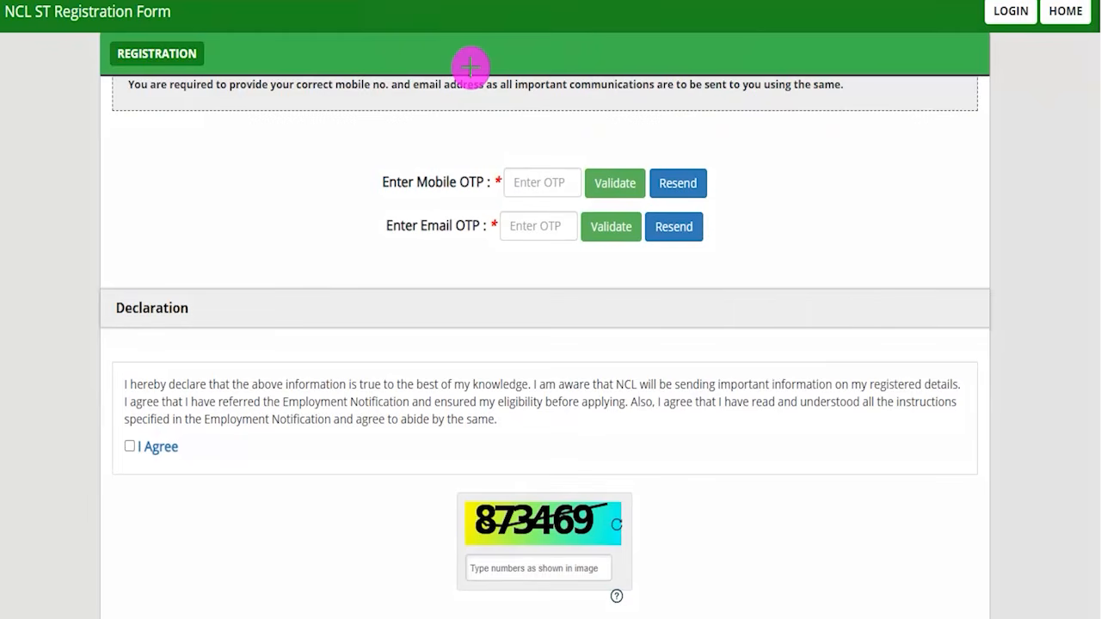
Mark the mobile and email OTP fields and their Validate buttons with pen strokes
mouse_move(480, 127)
mouse_down()
mouse_move(448, 176)
mouse_move(463, 176)
mouse_up()
drag(532, 182, 564, 181)
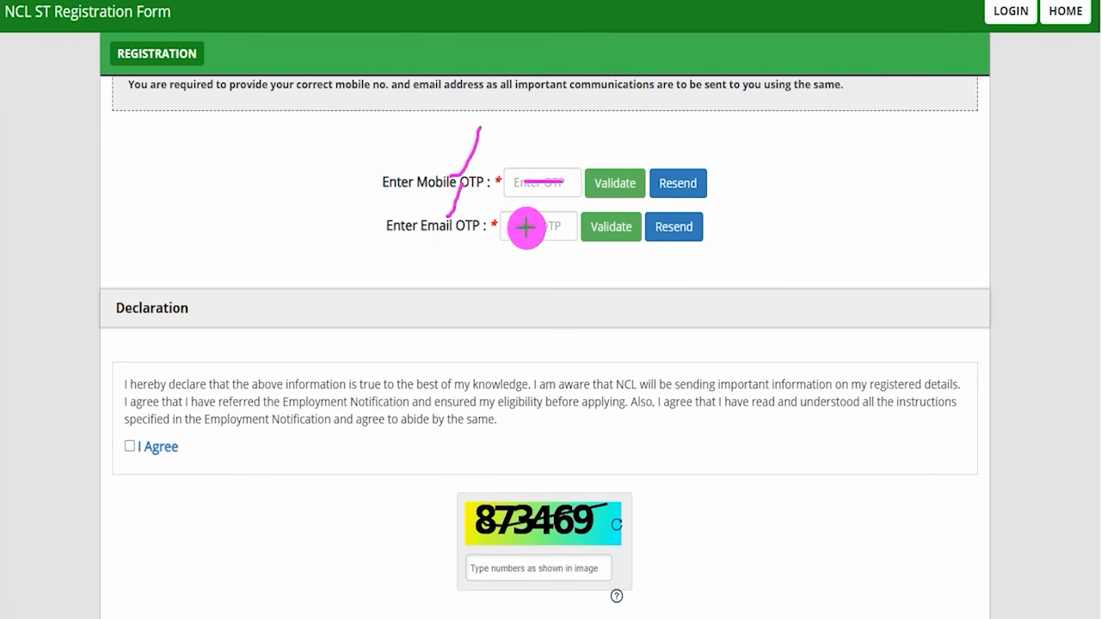
drag(619, 221, 634, 197)
drag(551, 166, 580, 121)
drag(559, 218, 571, 189)
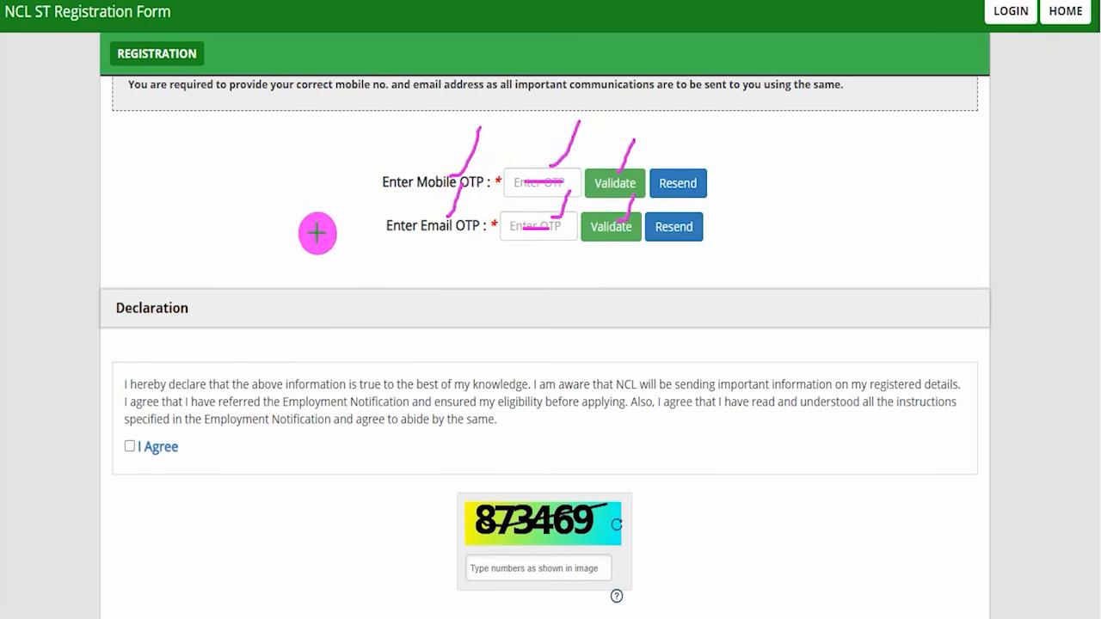
Mark the Declaration heading and the I Agree checkbox with pen strokes, and clear all marks
drag(151, 322, 190, 323)
drag(126, 446, 179, 383)
key(Escape)
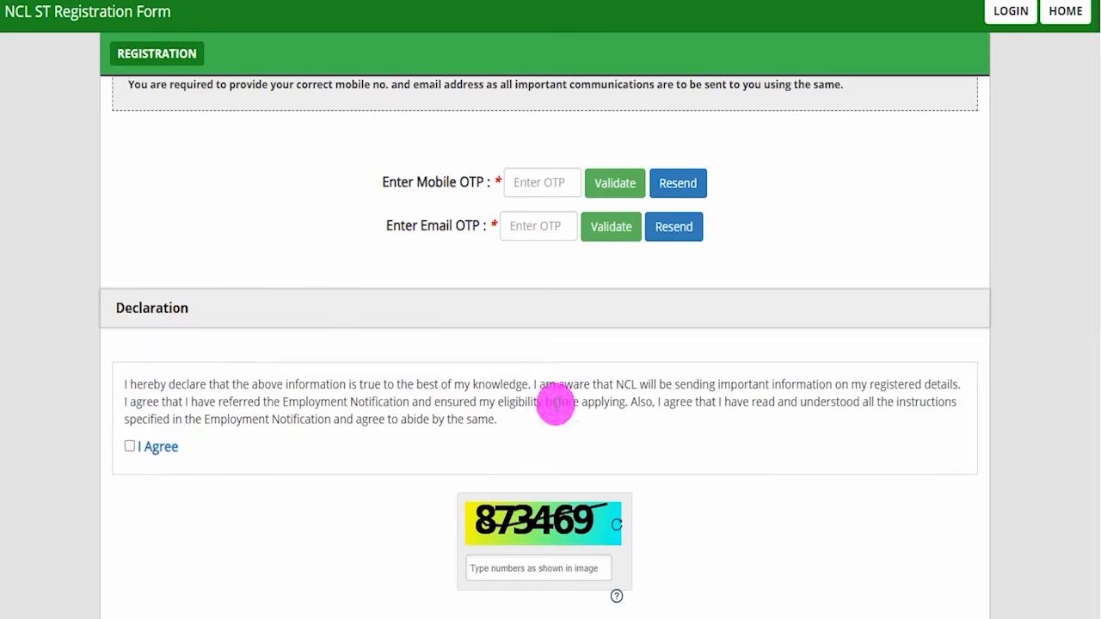
Mark the captcha image and its entry field below the declaration, and point an arrow at Reverify
scroll(532, 365, down, 2)
drag(585, 436, 639, 436)
drag(539, 438, 516, 465)
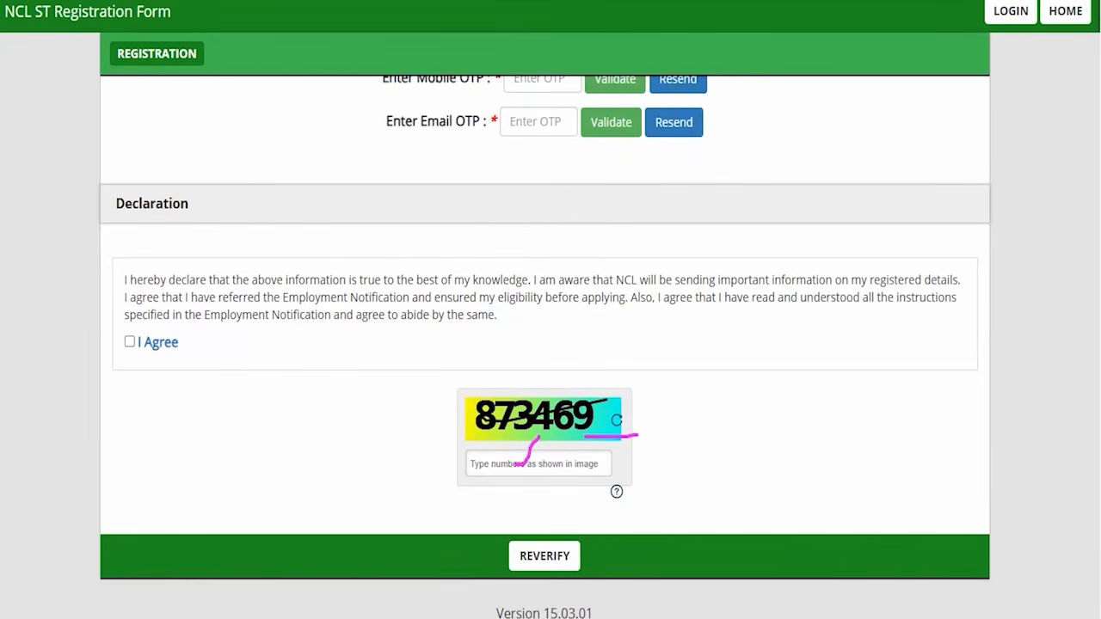
mouse_move(782, 436)
mouse_down()
mouse_move(594, 523)
mouse_move(584, 542)
mouse_up()
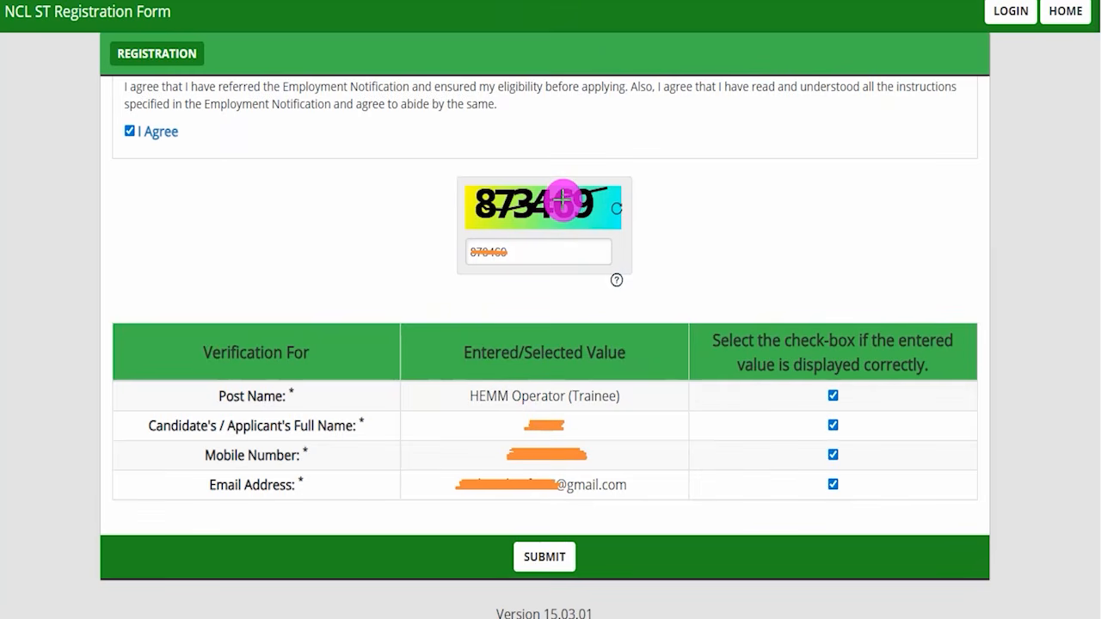
Tick the entered values and confirmation check-boxes in the verification table with pen strokes, and point an arrow at Submit
mouse_move(642, 372)
mouse_down()
mouse_move(620, 434)
mouse_move(641, 443)
mouse_up()
drag(624, 487, 652, 456)
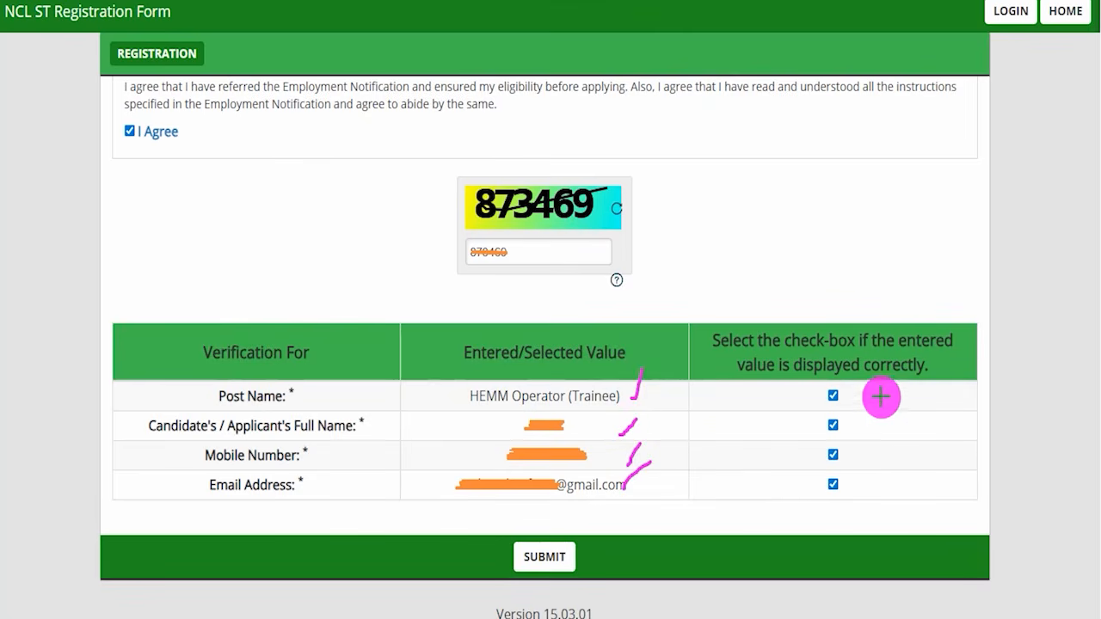
drag(847, 398, 869, 384)
drag(850, 459, 864, 444)
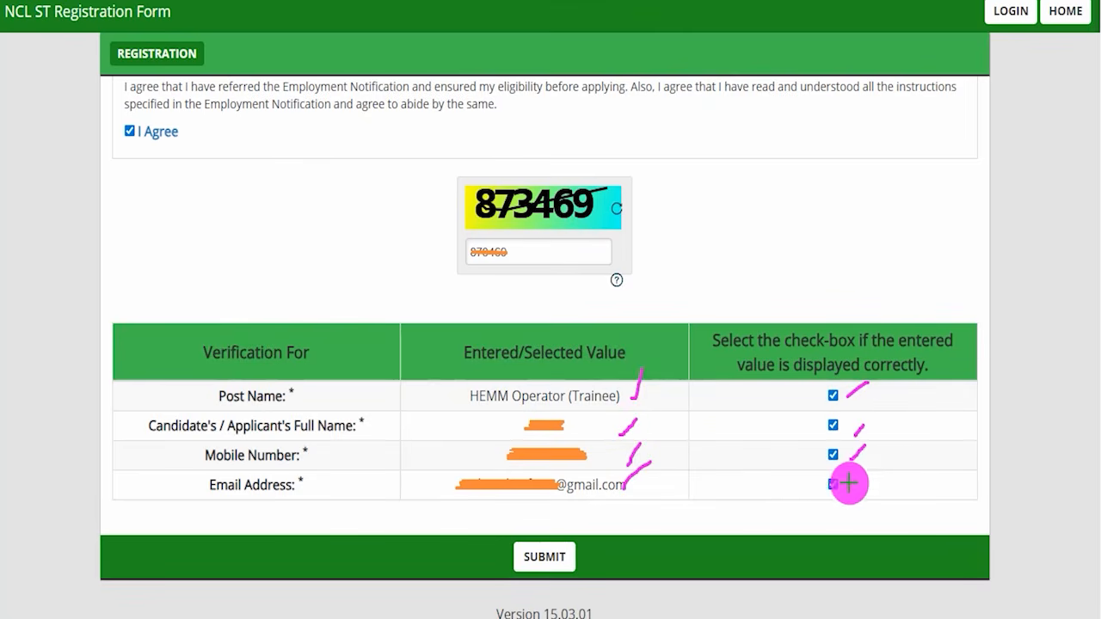
drag(848, 484, 862, 467)
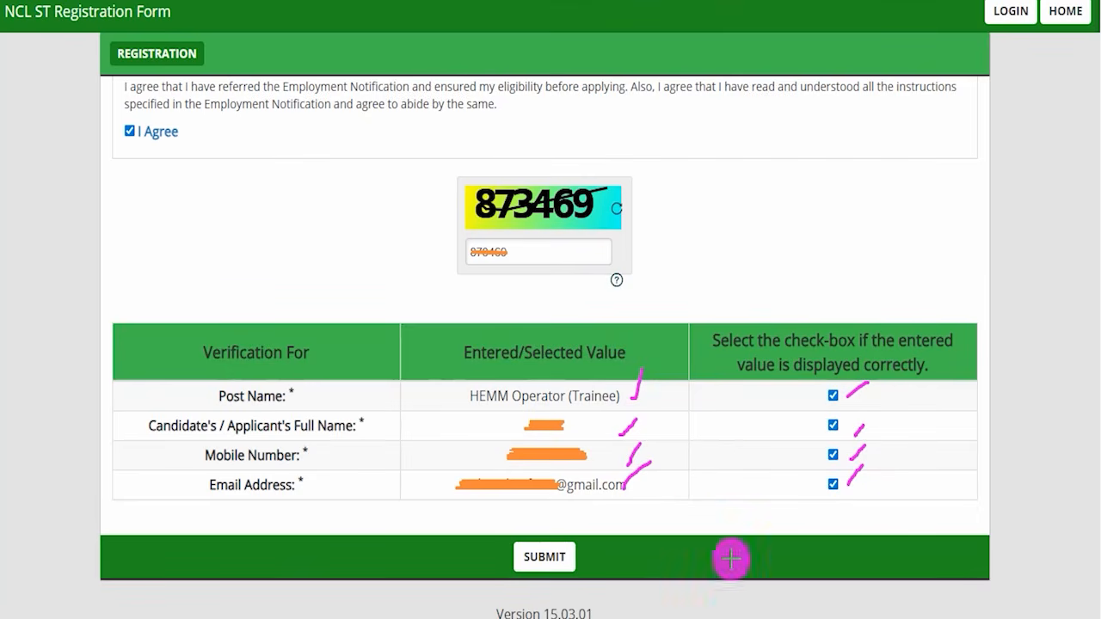
drag(735, 465, 590, 535)
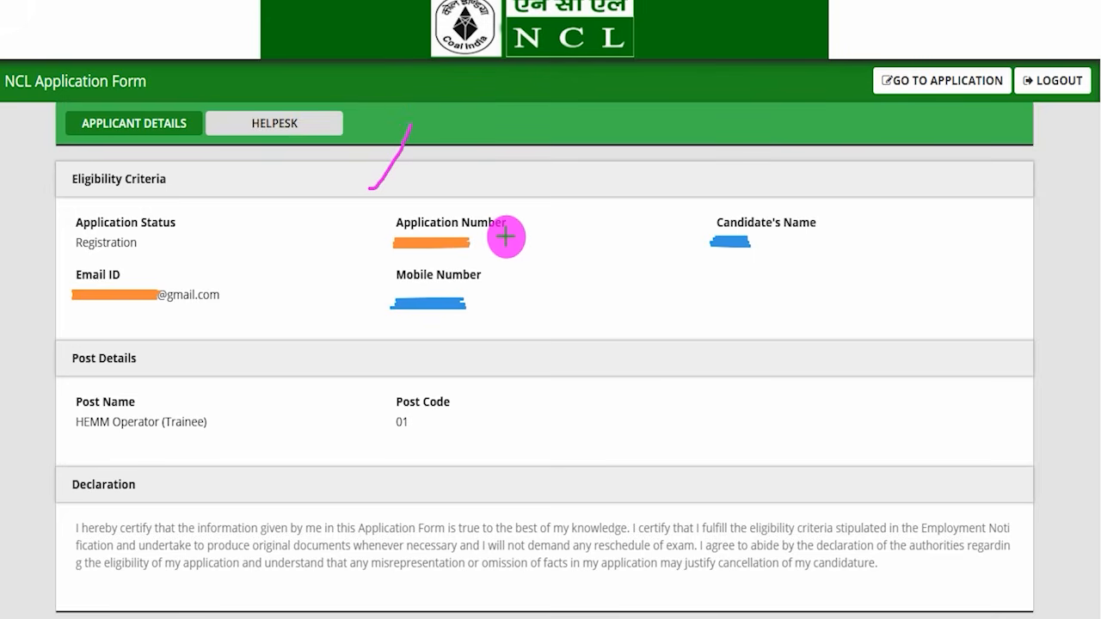
Tick the Application Number and Mobile Number with the pen, point an arrow at Go To Application, and open the application form
drag(506, 237, 536, 187)
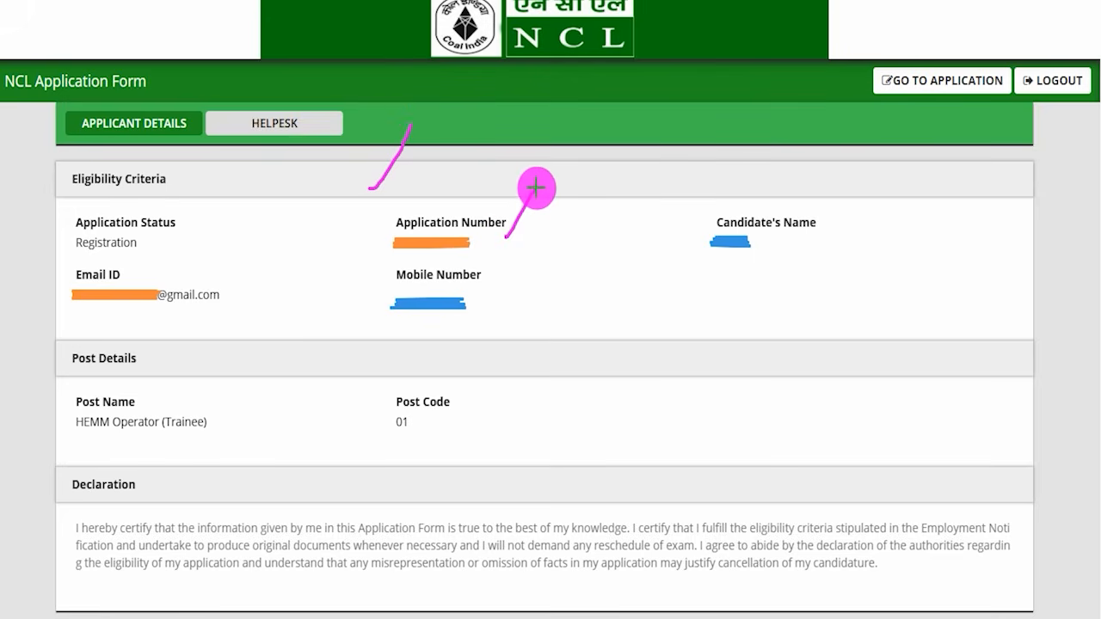
drag(503, 303, 529, 271)
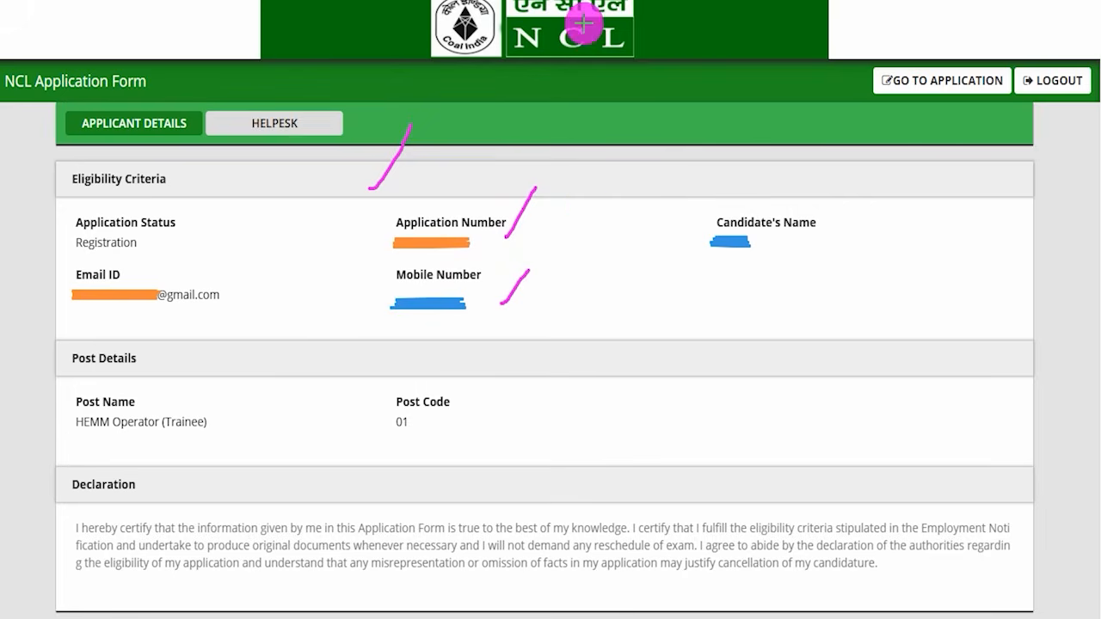
drag(943, 234, 946, 108)
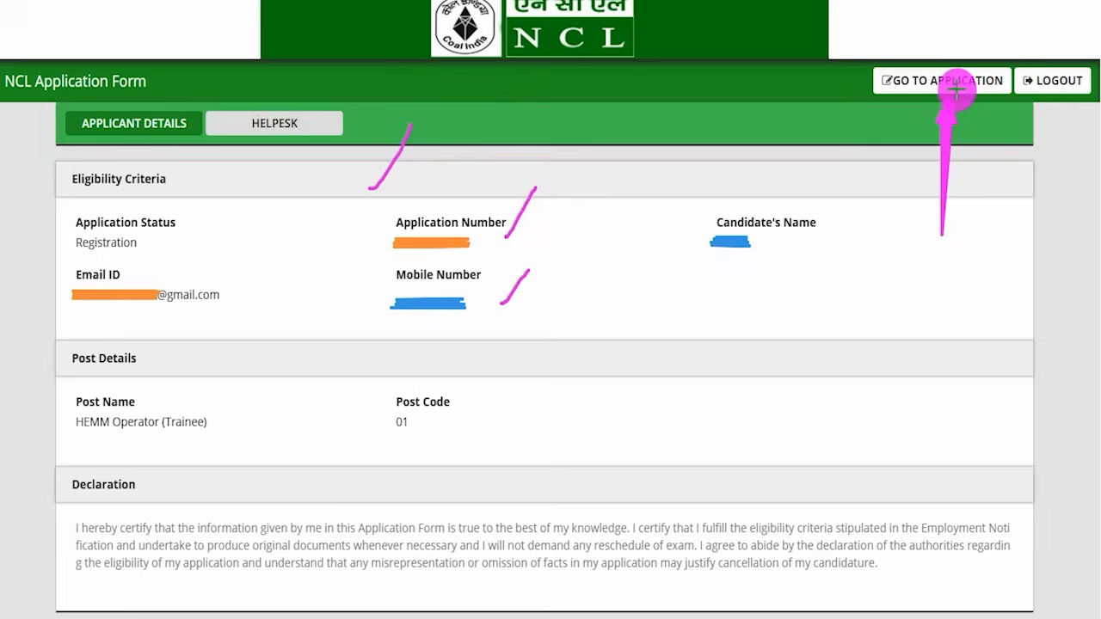
click(957, 89)
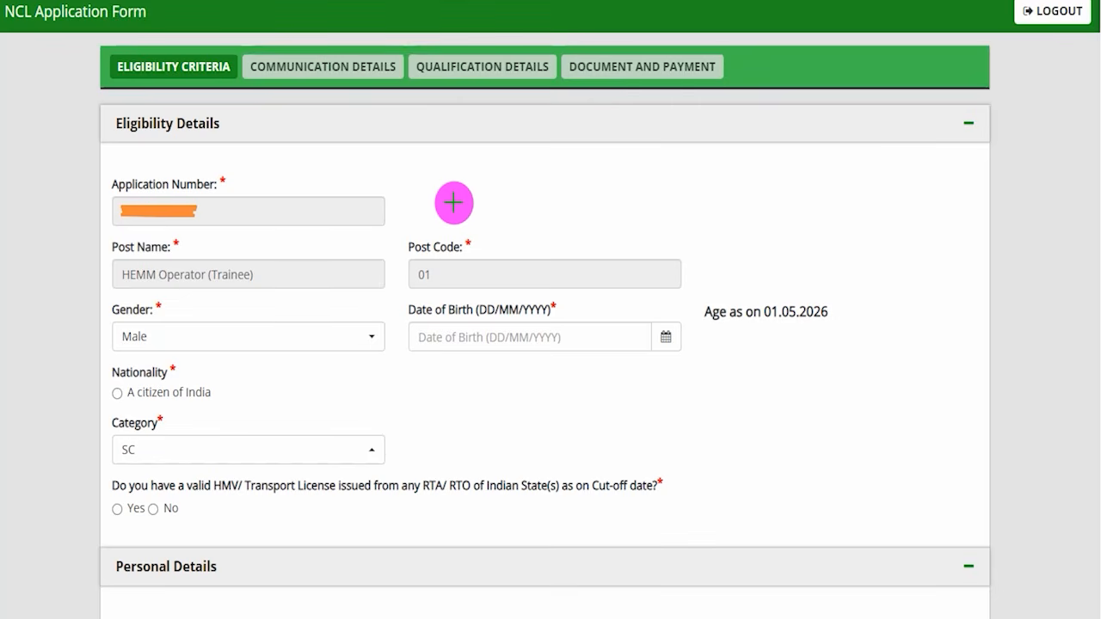
Mark the Eligibility Details section and its Gender, Date of Birth, Nationality and Category fields with pen ticks
drag(417, 169, 464, 109)
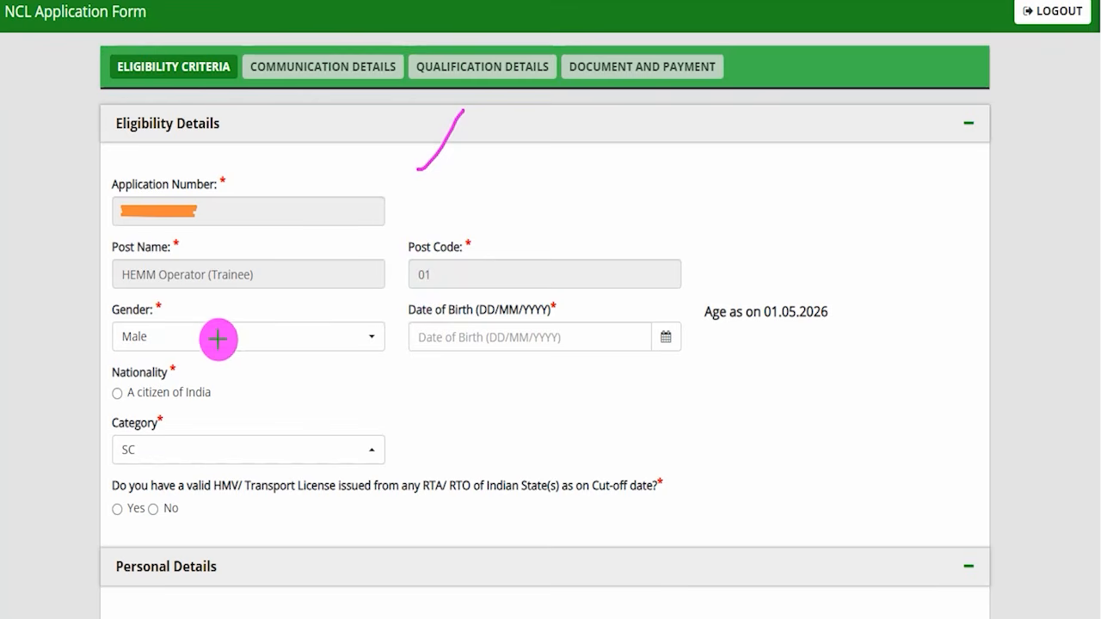
drag(220, 339, 273, 291)
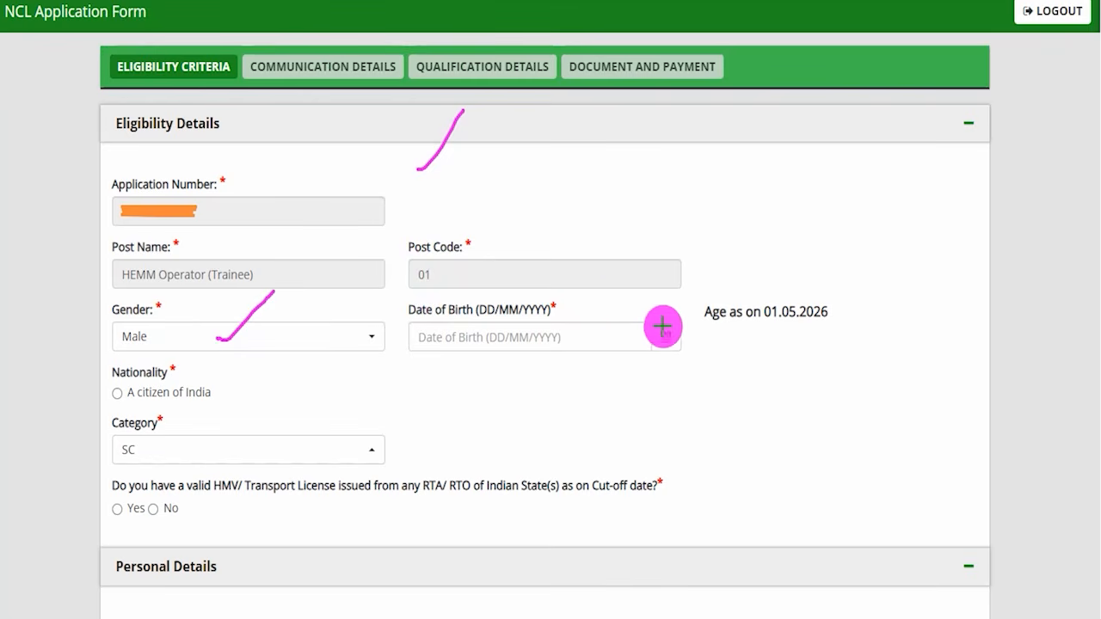
drag(662, 325, 665, 303)
drag(666, 343, 681, 309)
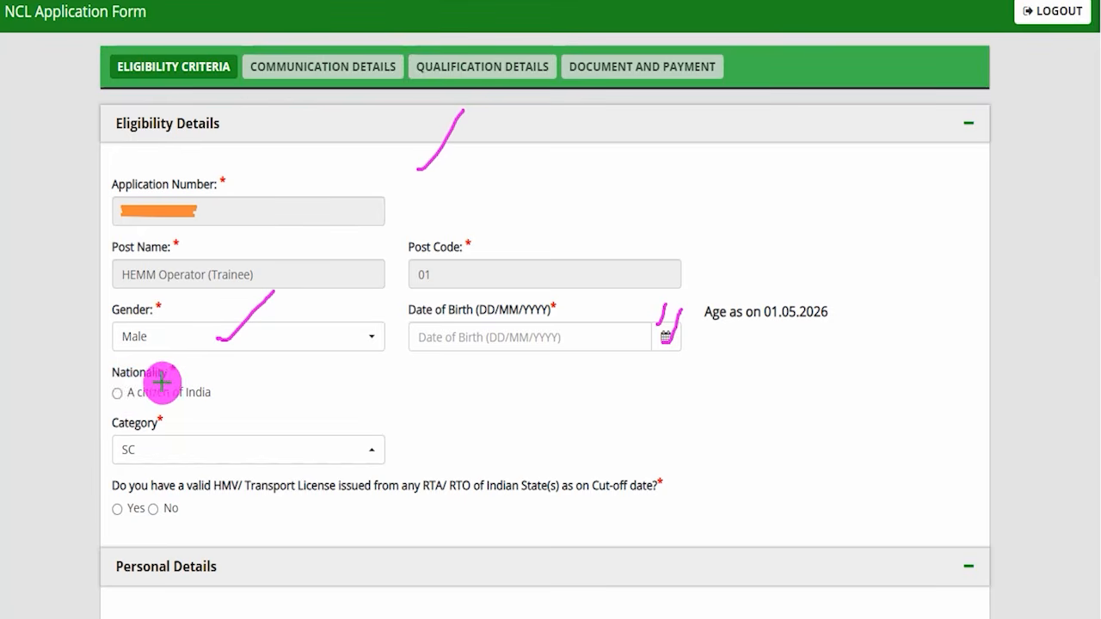
drag(117, 394, 150, 373)
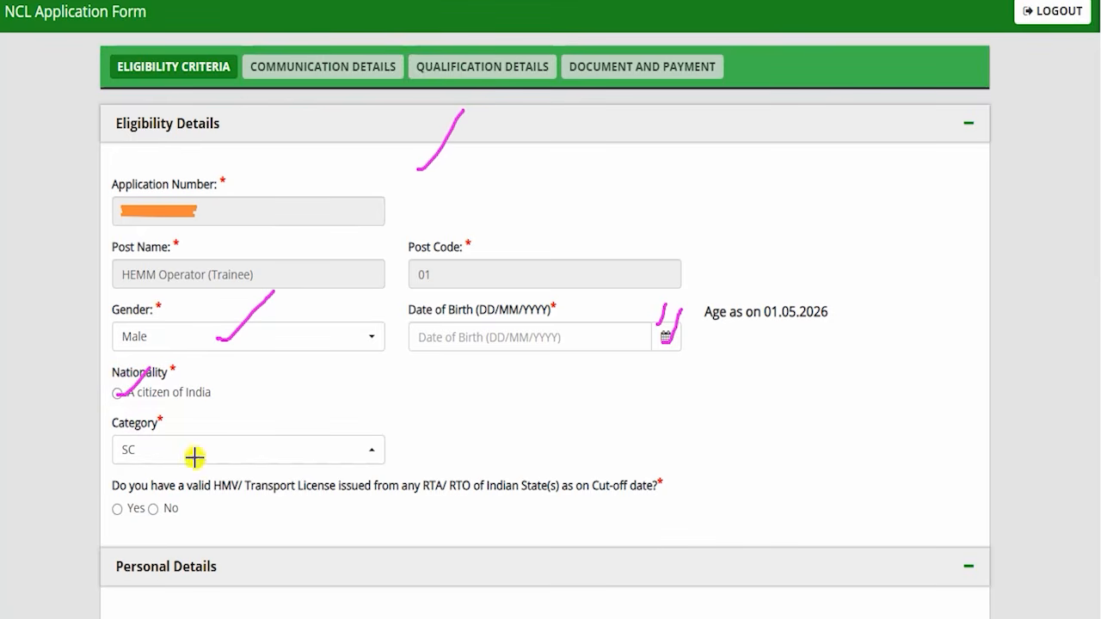
drag(194, 458, 243, 394)
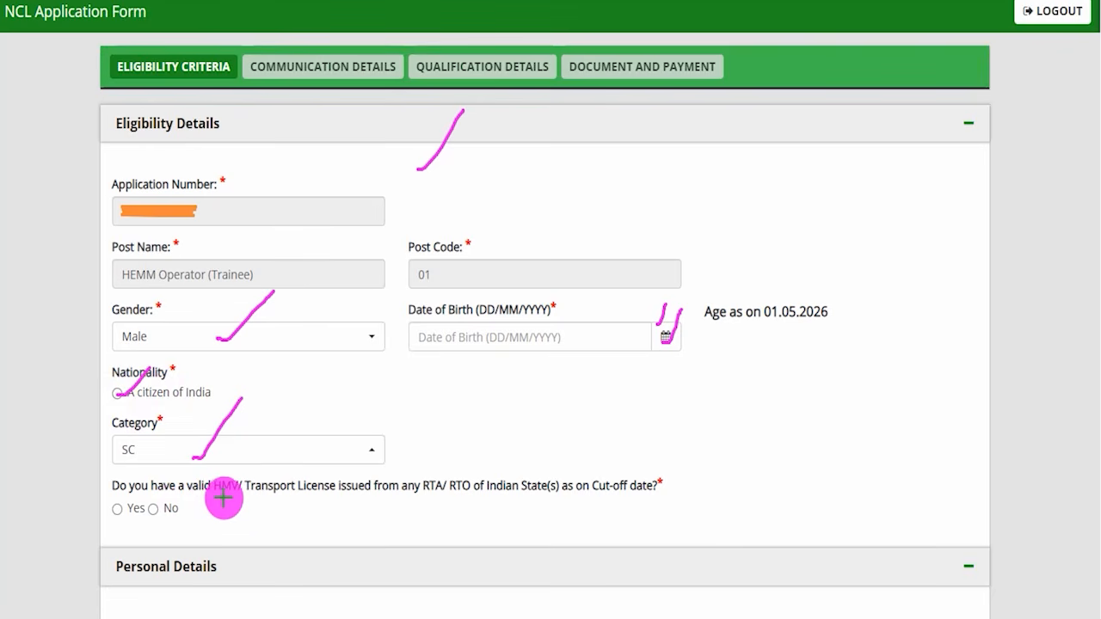
Underline HMV, Transport License and RTA/RTO of Indian States in the licence question, and tick its Yes option with the pen
drag(204, 496, 336, 496)
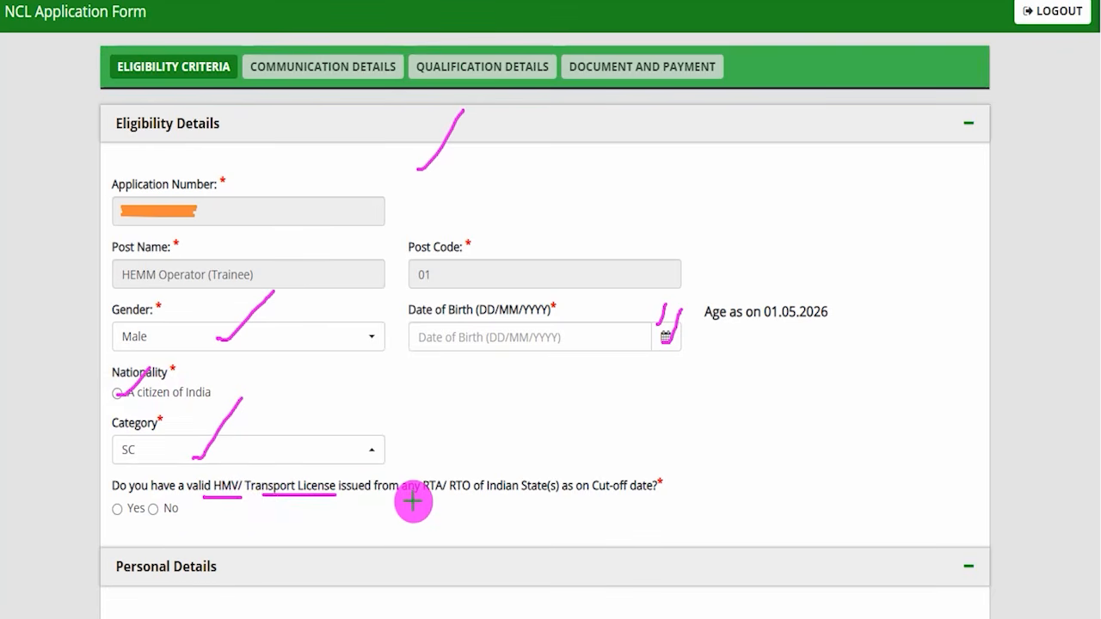
drag(451, 496, 530, 496)
drag(114, 509, 140, 476)
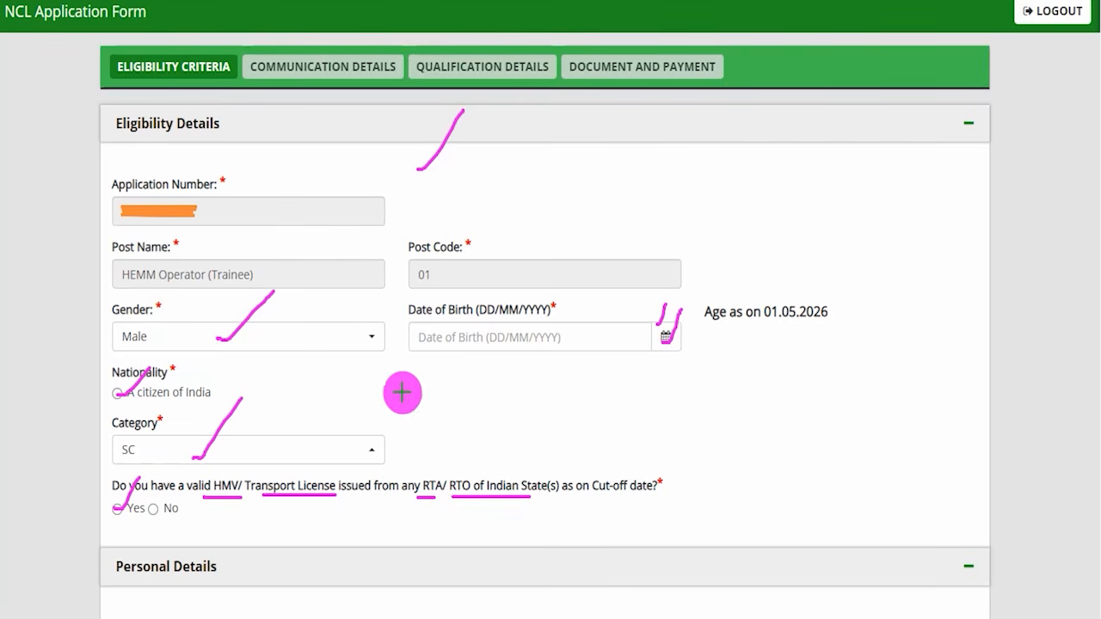
Mark the Personal Details heading and the Father's Name, Mother's Name and Marital Status fields with pen ticks
drag(231, 572, 275, 523)
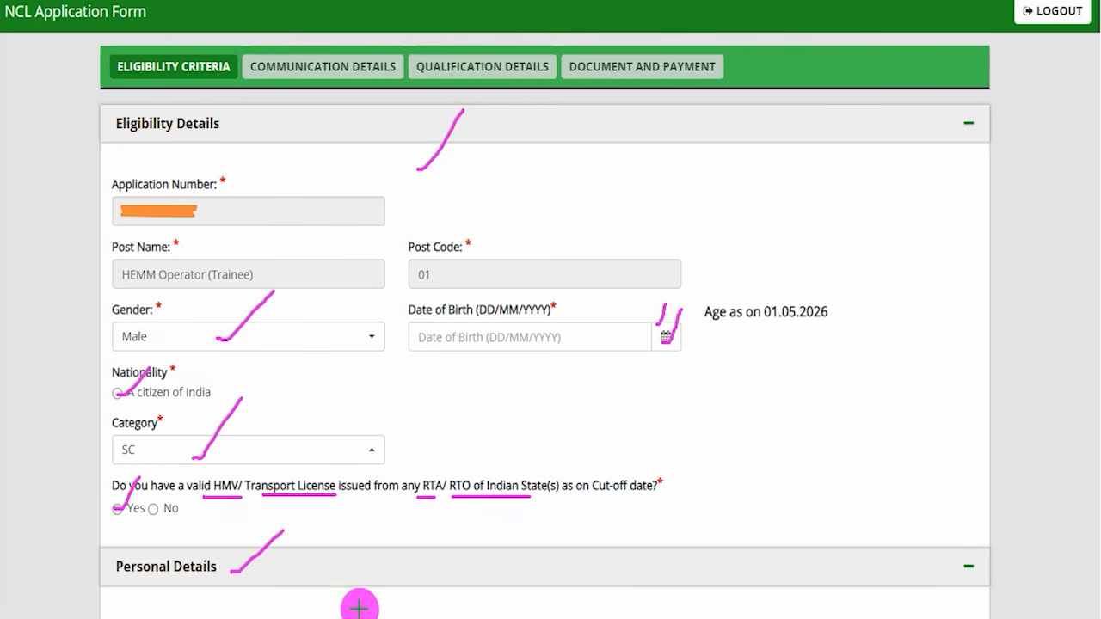
scroll(465, 309, down, 5)
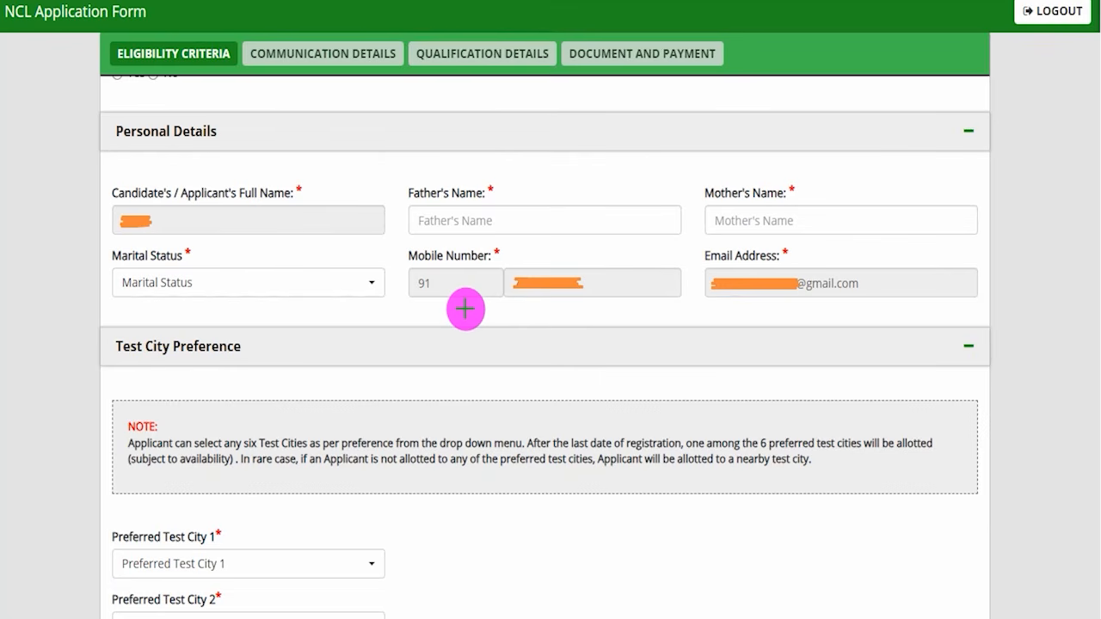
drag(512, 220, 553, 162)
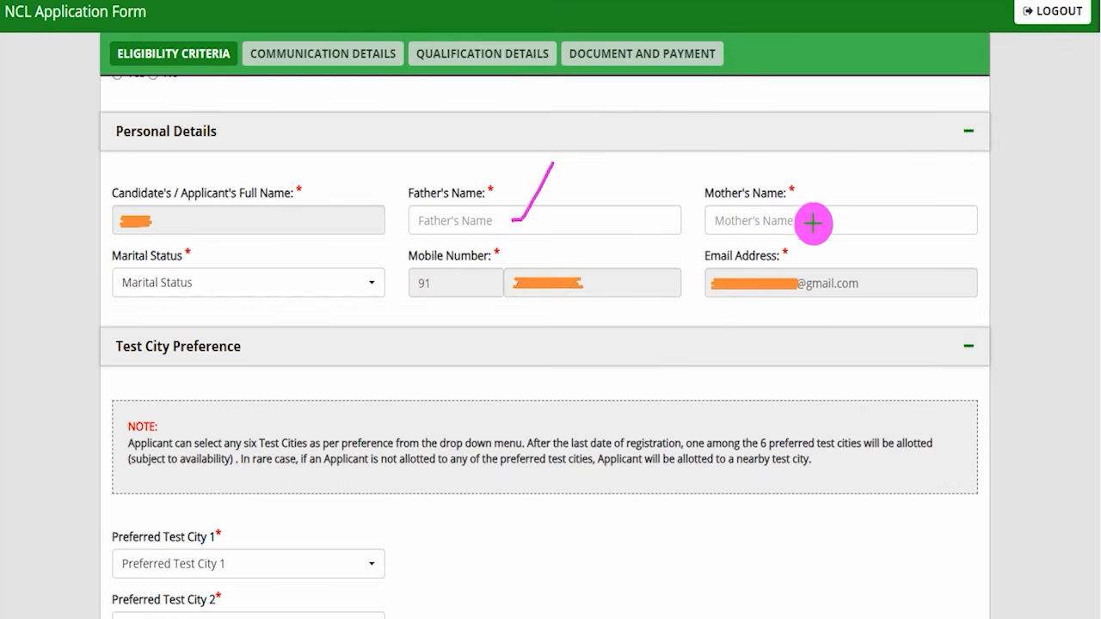
drag(817, 218, 853, 164)
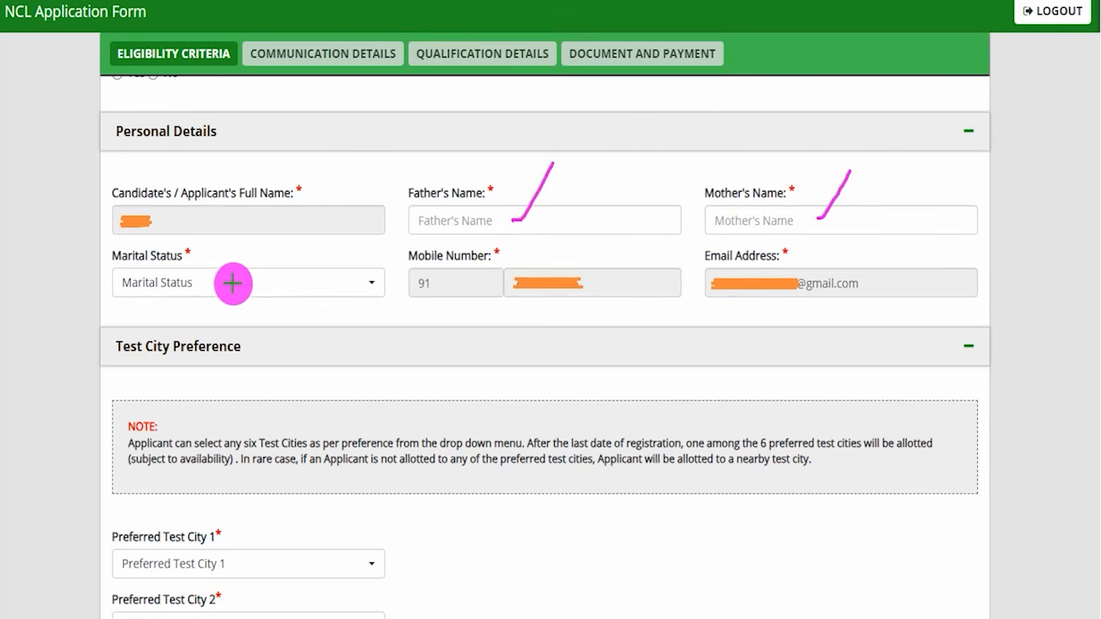
drag(233, 283, 279, 218)
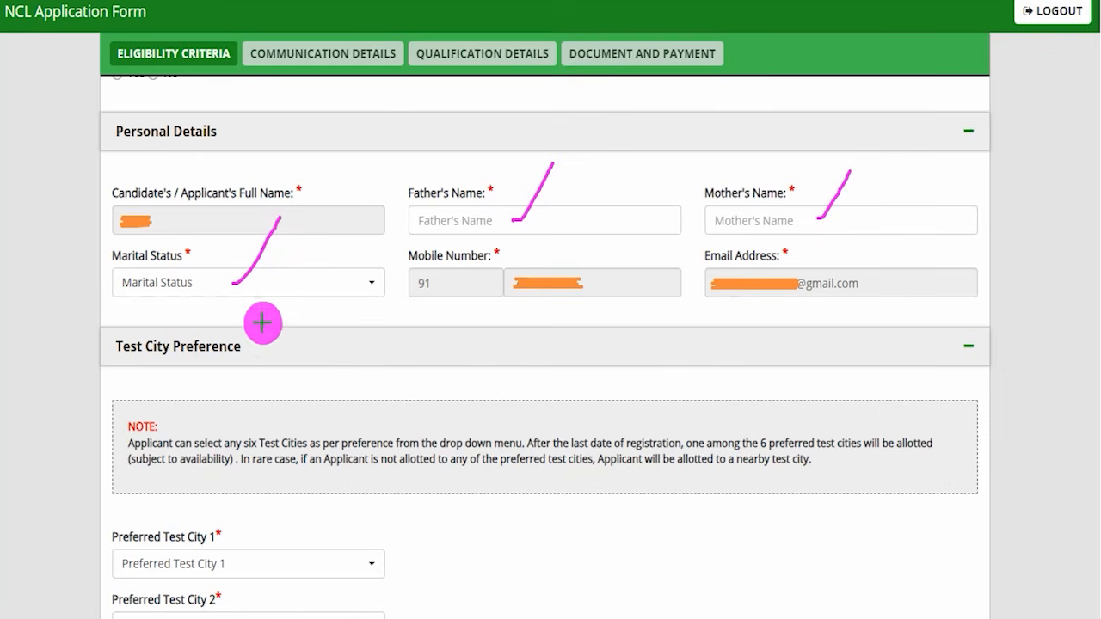
Choose Jamshedpur as Preferred Test City 1 and try the same city for Preferred Test City 2
scroll(270, 313, down, 3)
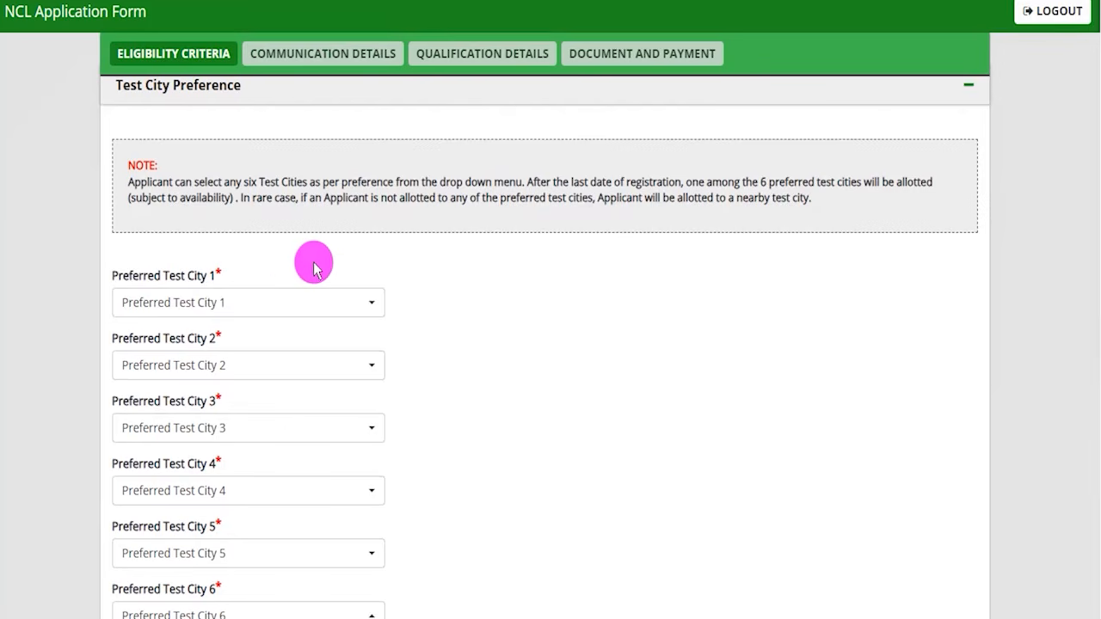
scroll(288, 301, down, 2)
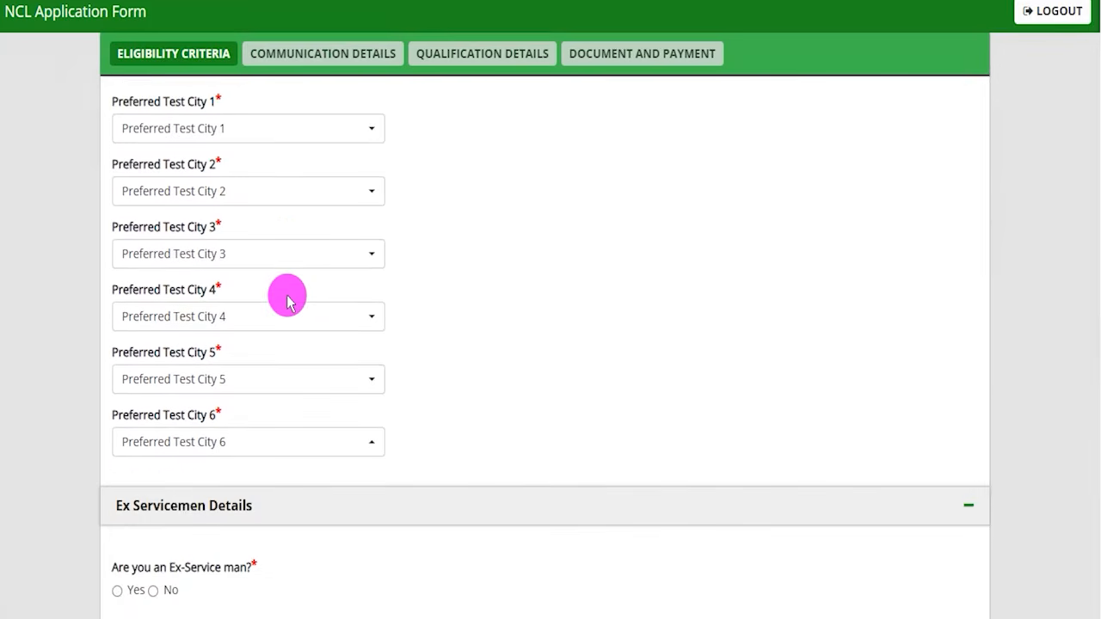
click(229, 129)
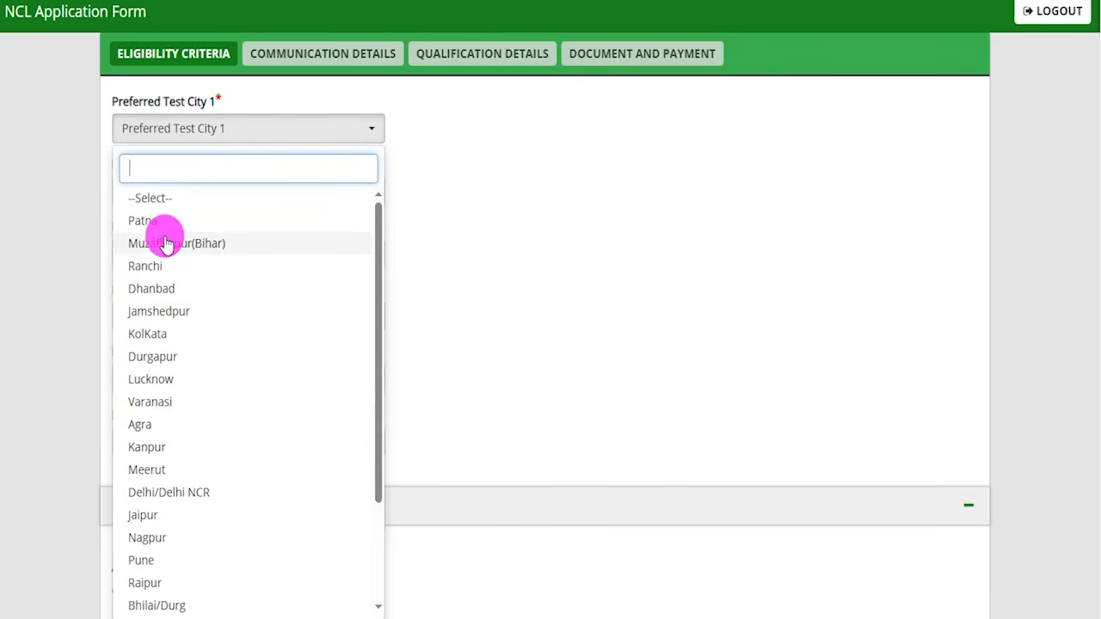
click(162, 310)
click(241, 194)
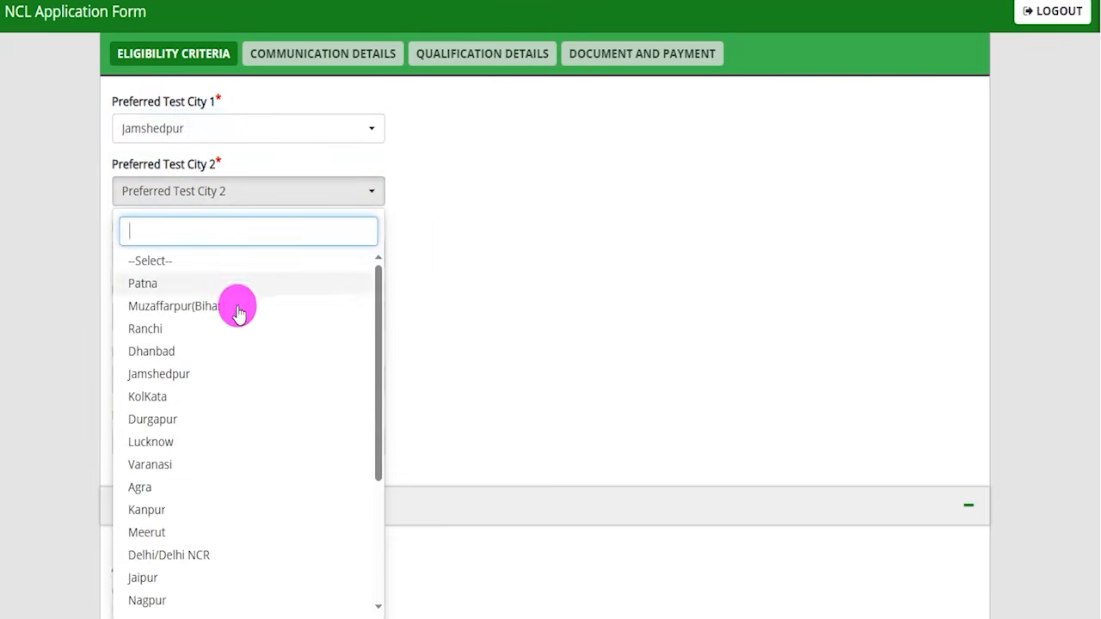
click(175, 372)
click(676, 49)
Choose Dhanbad as Preferred Test City 3 and Varanasi as Preferred Test City 4
click(207, 260)
click(164, 413)
click(211, 317)
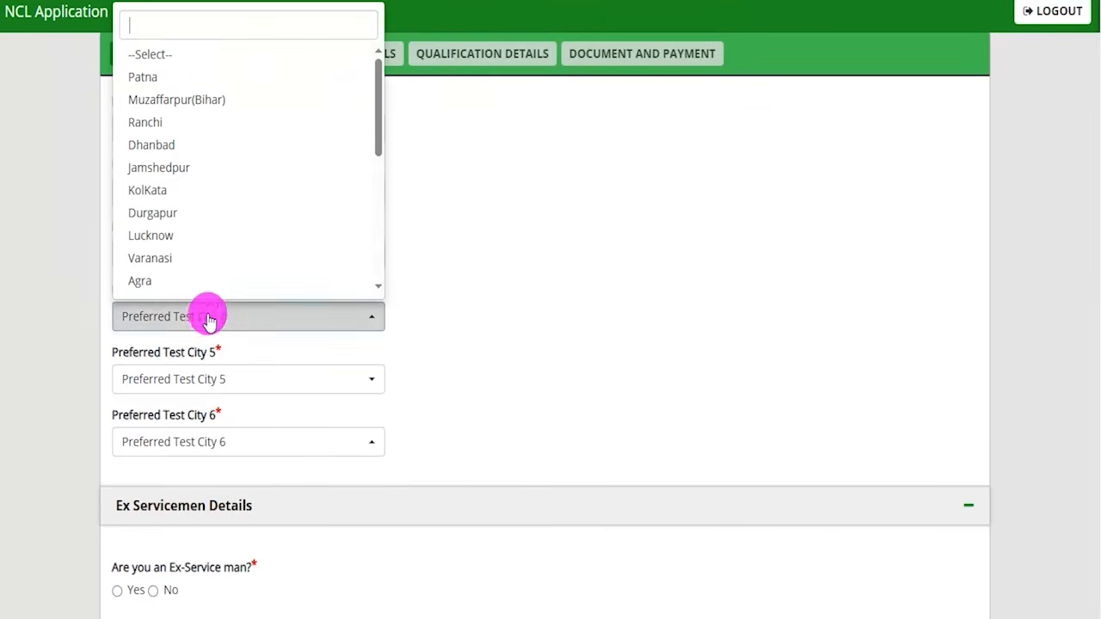
click(170, 261)
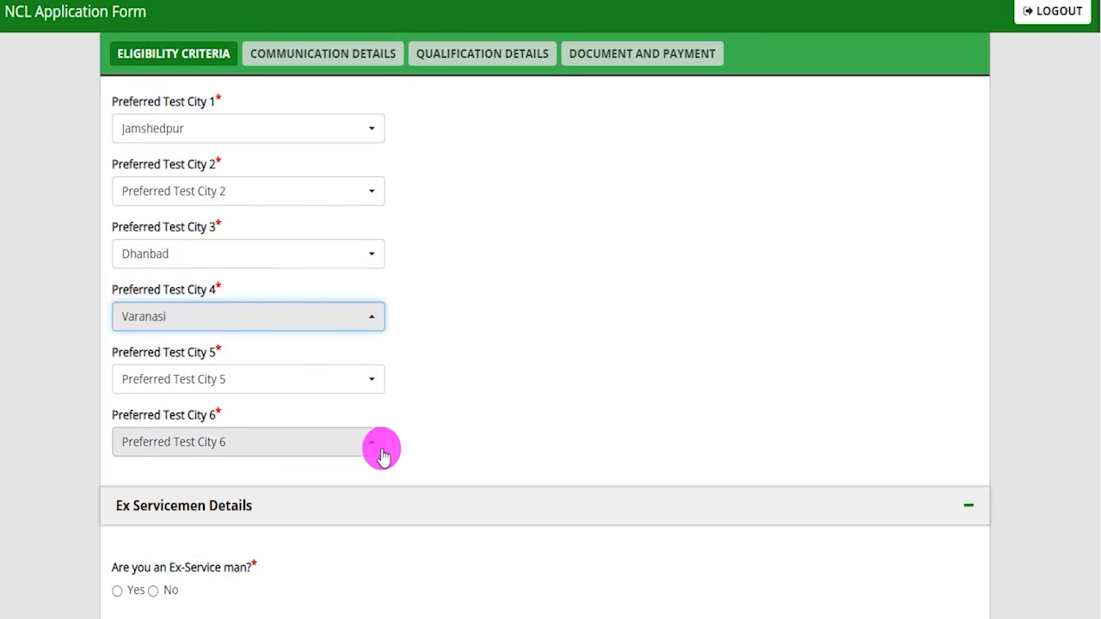
Highlight the Ex-Service man question under Ex Servicemen Details and answer it Yes
scroll(361, 364, down, 4)
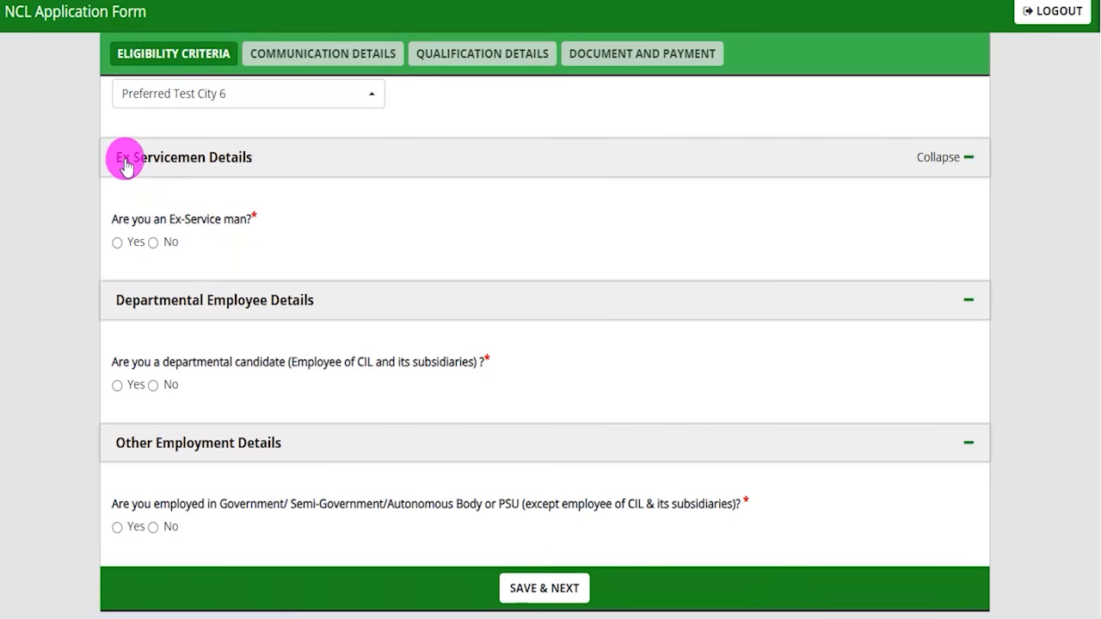
drag(118, 220, 239, 219)
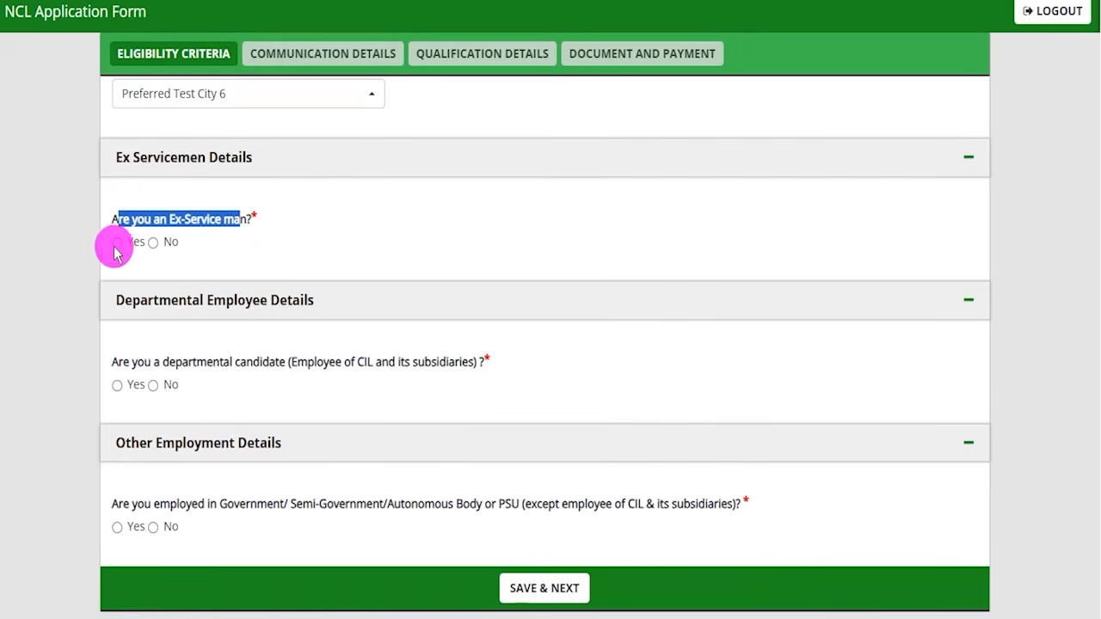
click(116, 243)
click(367, 236)
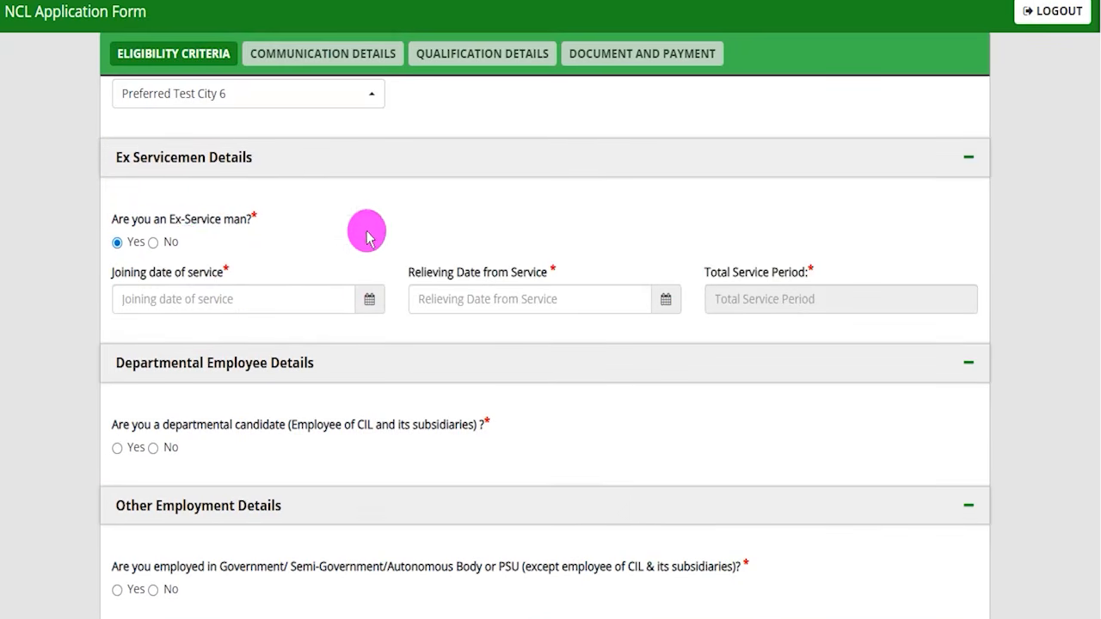
Examine the joining date, relieving date and Total Service Period fields for ex-servicemen, including the date pickers
click(219, 296)
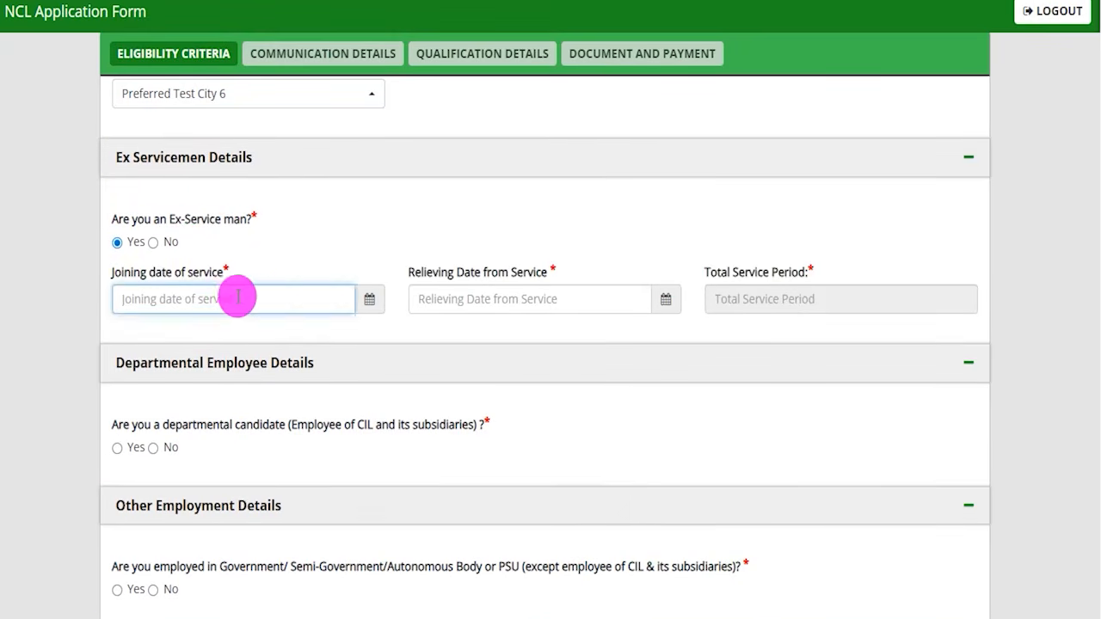
click(370, 301)
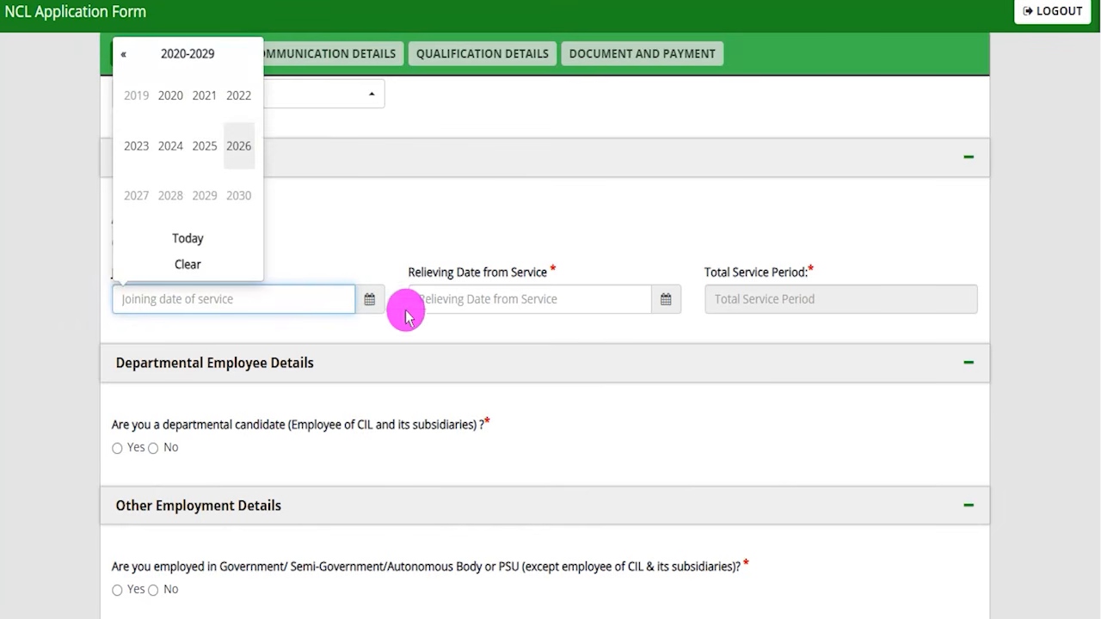
click(664, 301)
click(645, 243)
drag(735, 275, 783, 274)
click(749, 298)
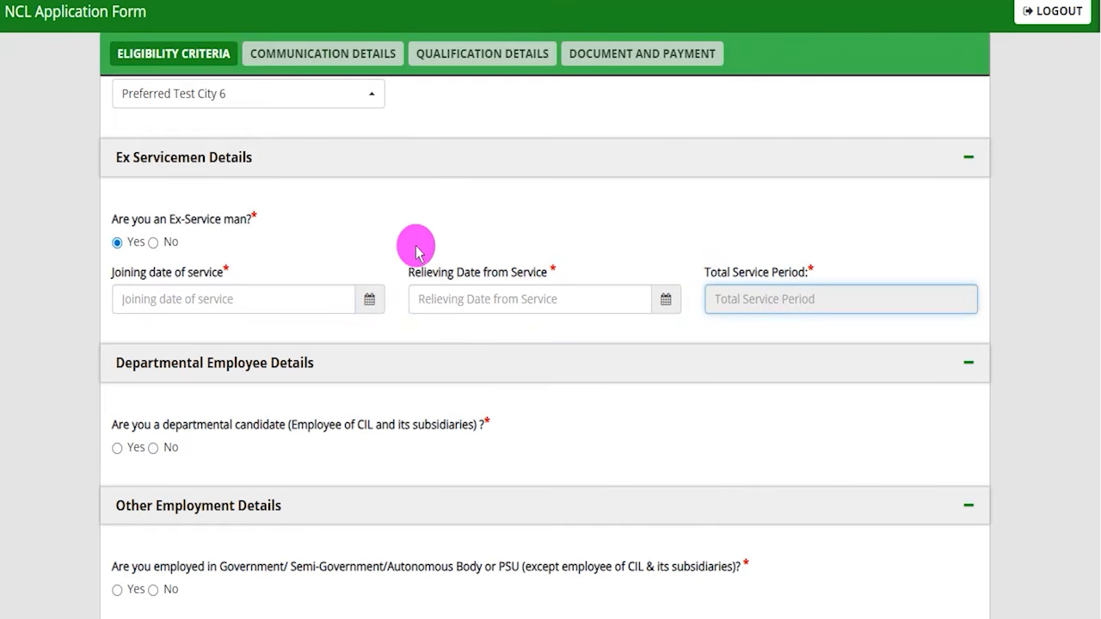
Highlight the Ex-Service man question again and set its answer to No
drag(118, 219, 226, 222)
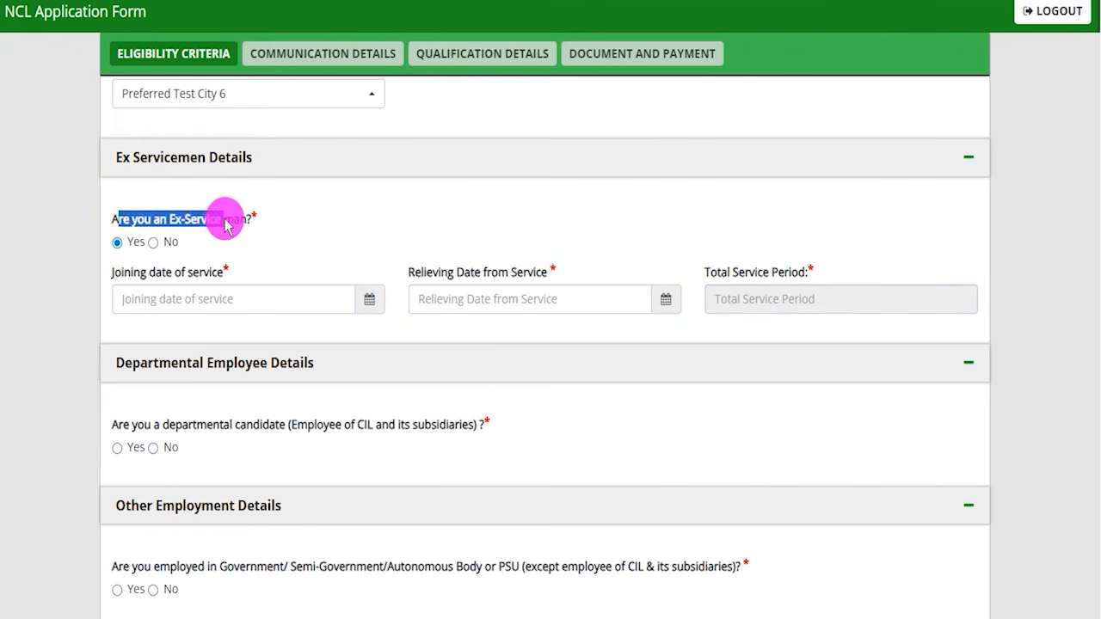
click(153, 243)
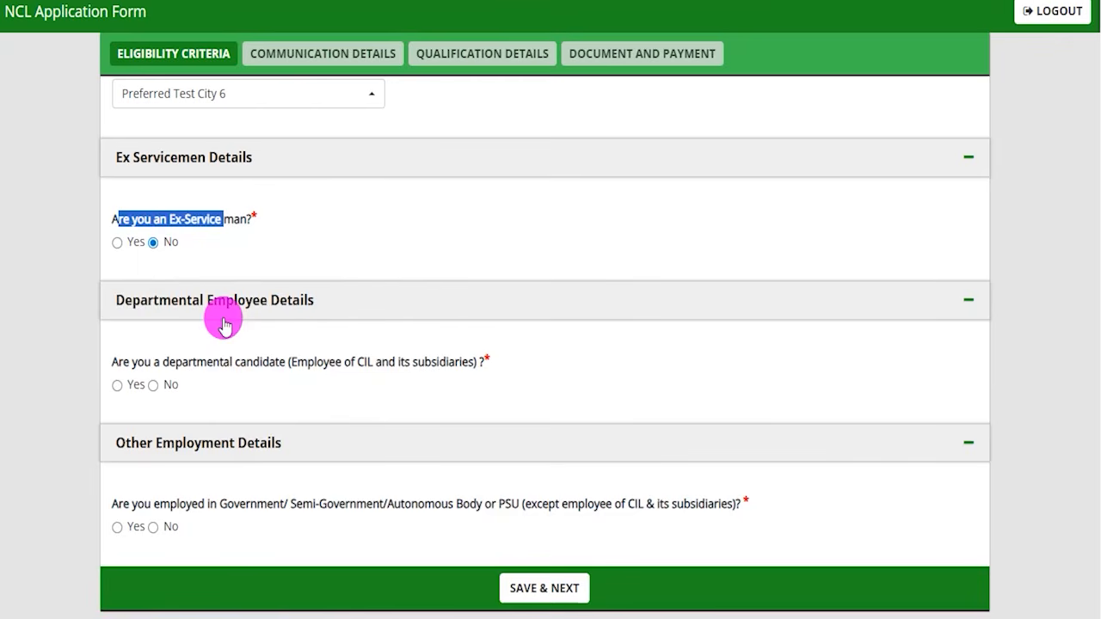
scroll(220, 334, down, 1)
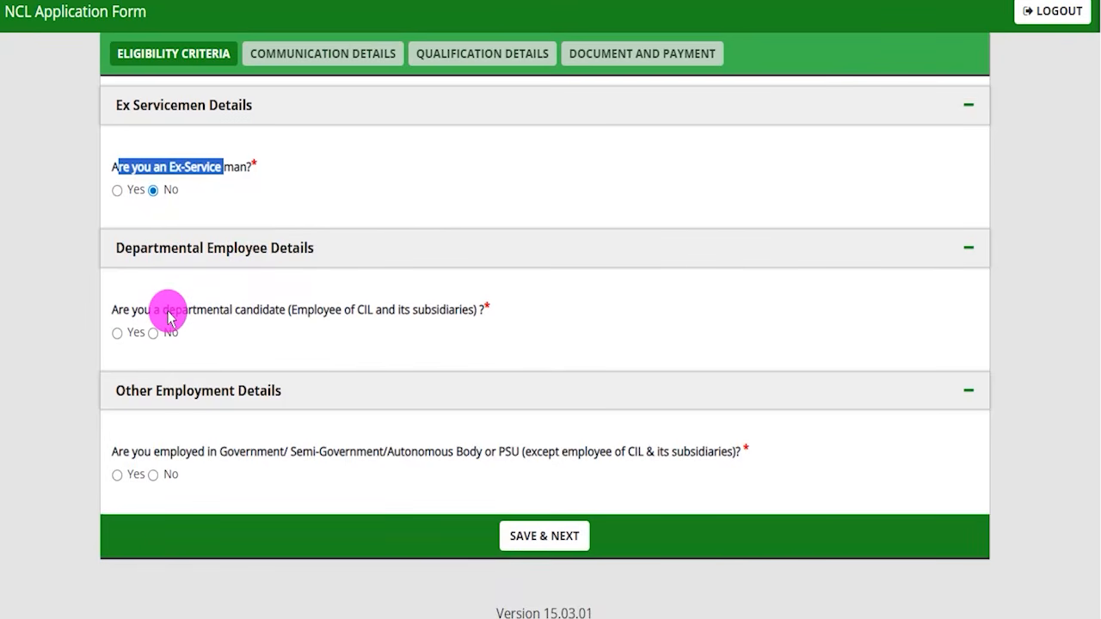
Answer Yes to the departmental candidate question and examine the Name of the Subsidiary, Current Designation and Total Service Period fields
drag(169, 314, 440, 315)
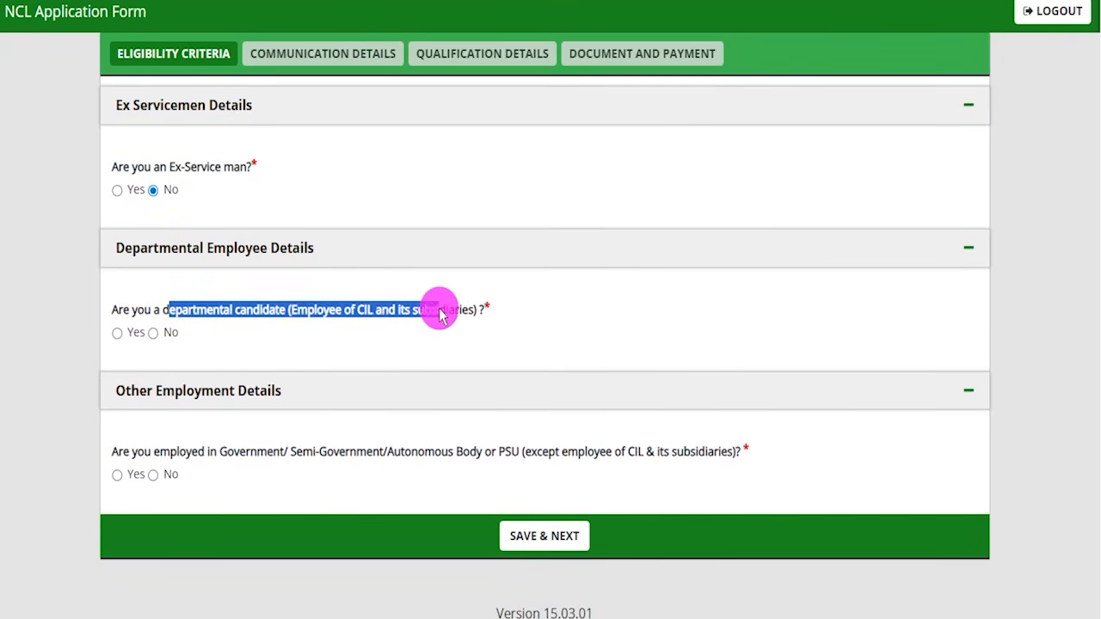
click(118, 334)
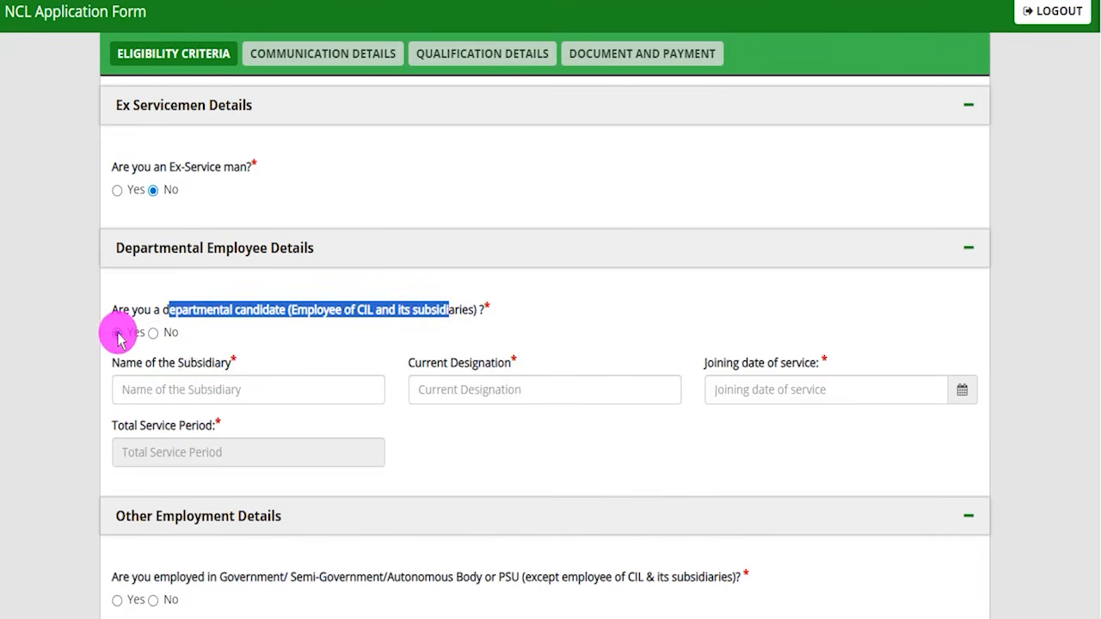
drag(148, 368, 222, 378)
drag(432, 365, 474, 386)
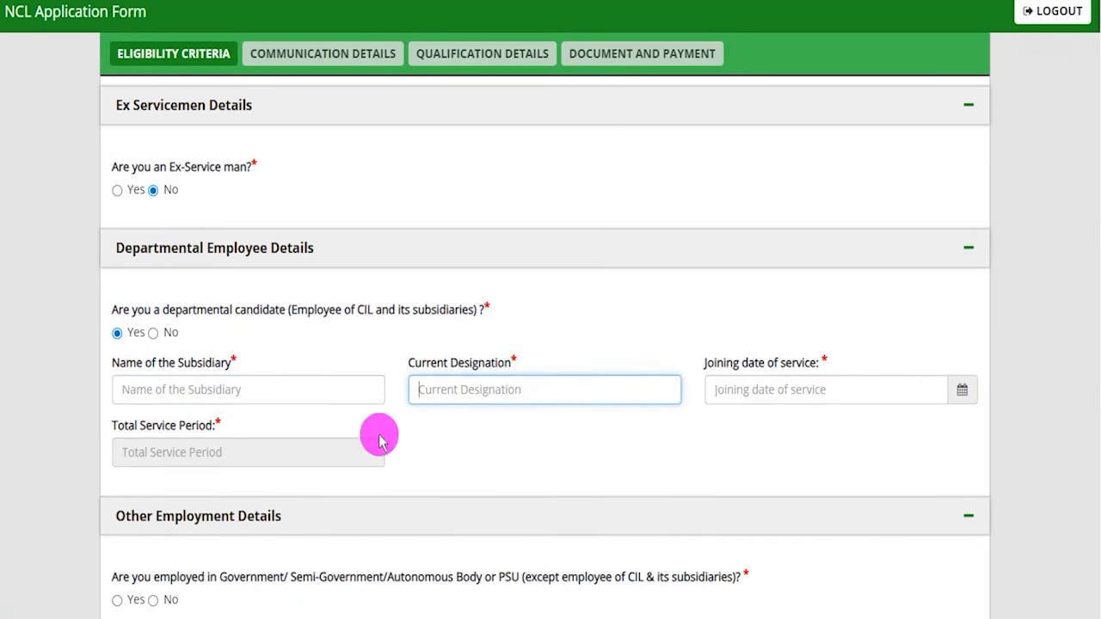
drag(129, 425, 178, 426)
click(191, 445)
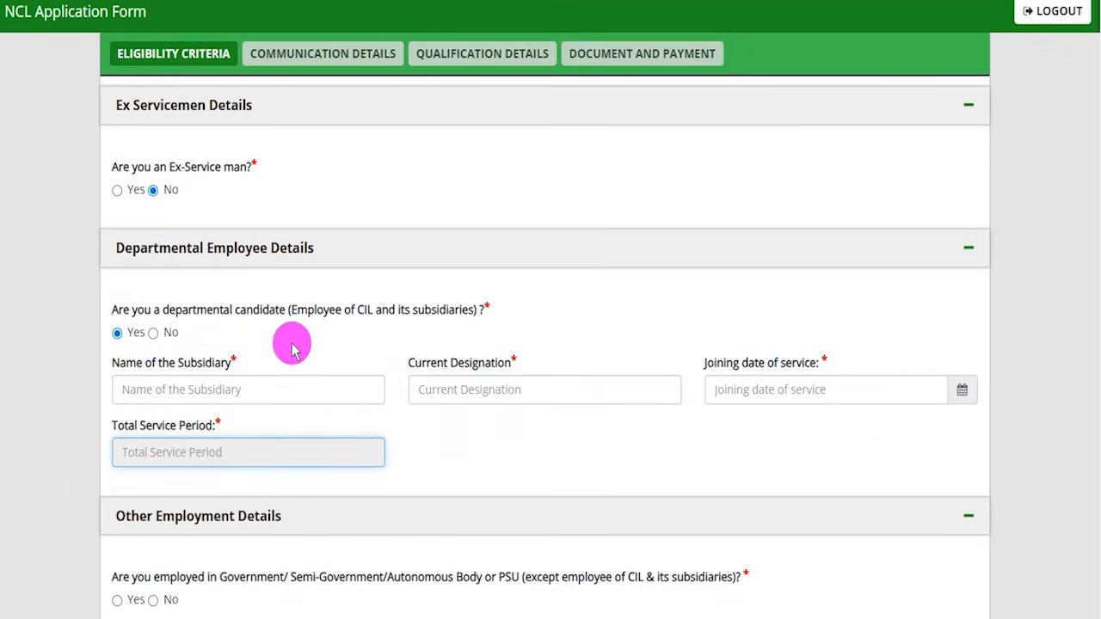
Highlight the departmental candidate question again and set its answer to No
drag(176, 310, 269, 317)
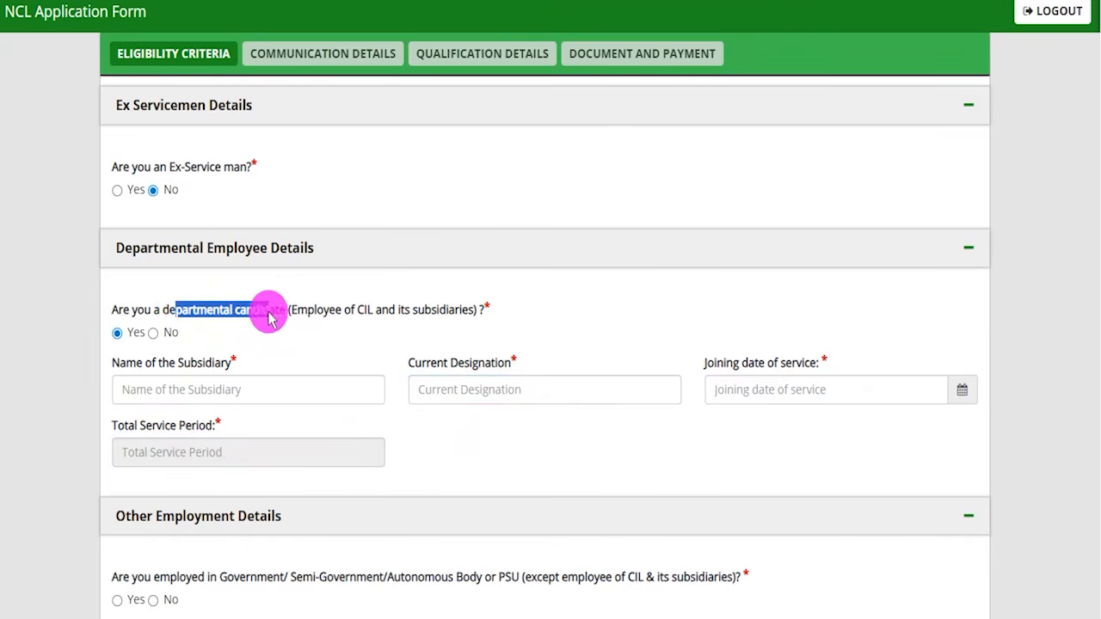
click(154, 333)
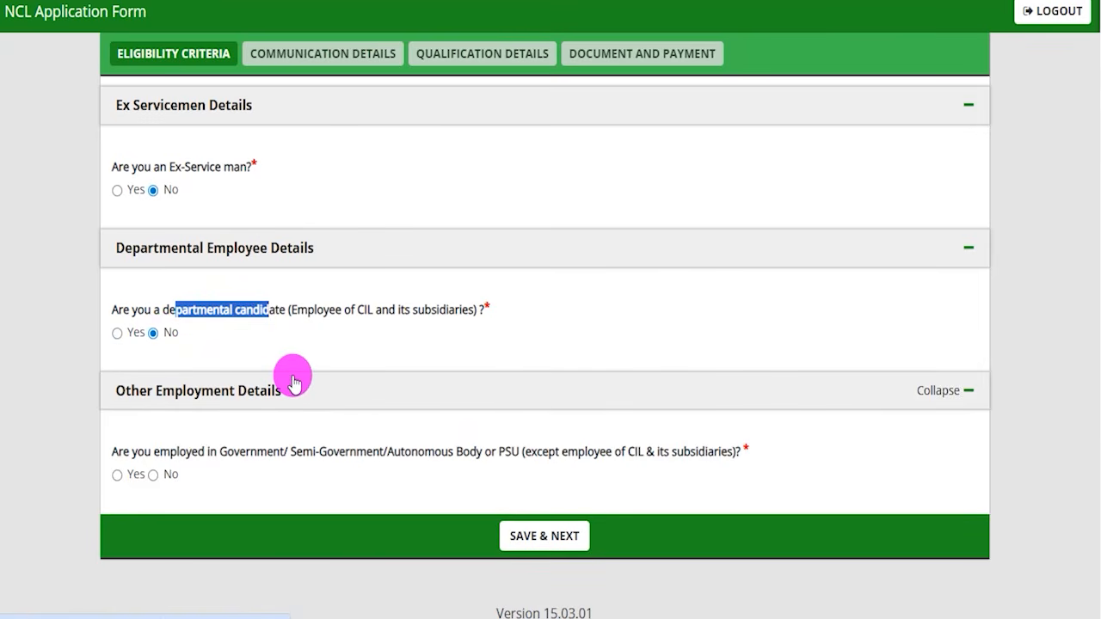
Answer Yes to the Government/Semi-Government/PSU employment question and highlight the Name of the Organisation and Current Designation labels
drag(226, 451, 621, 454)
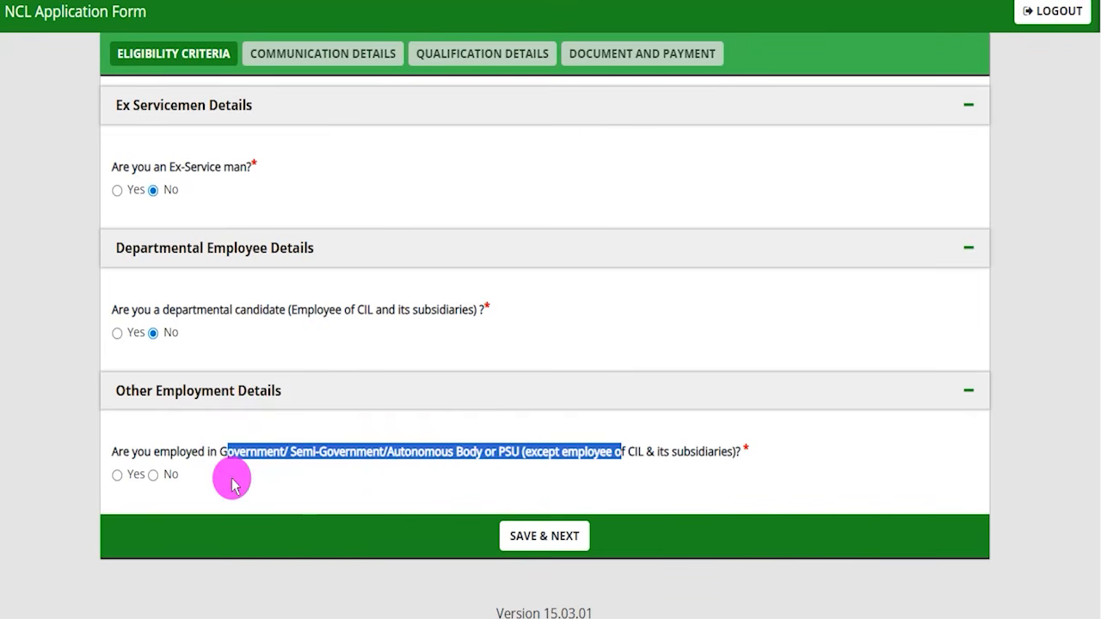
click(117, 475)
scroll(288, 507, down, 2)
drag(146, 380, 210, 394)
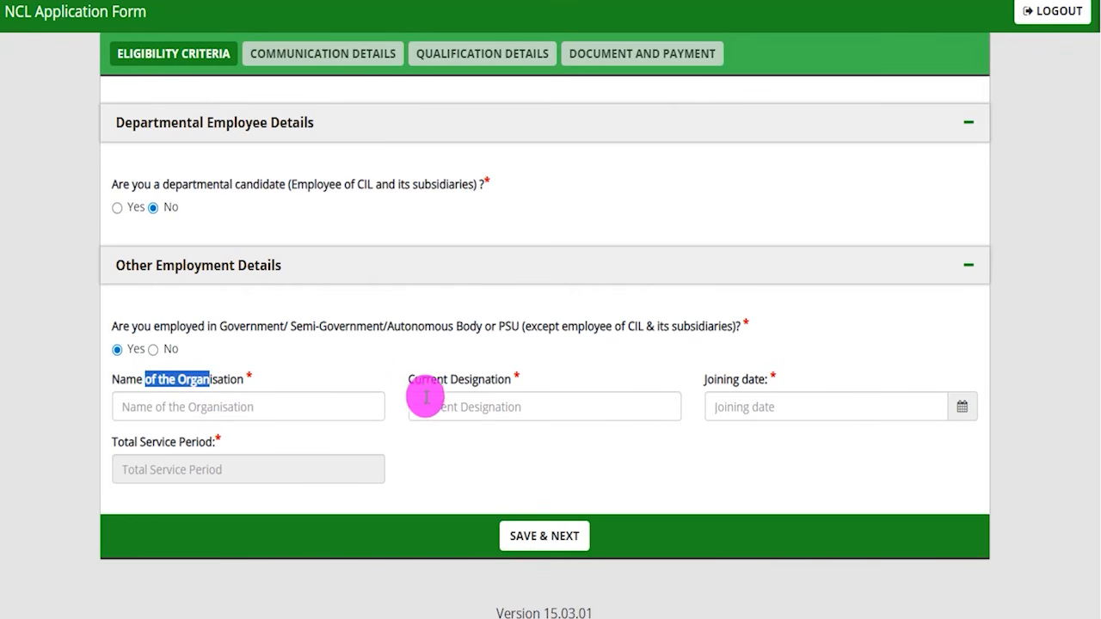
drag(416, 379, 465, 381)
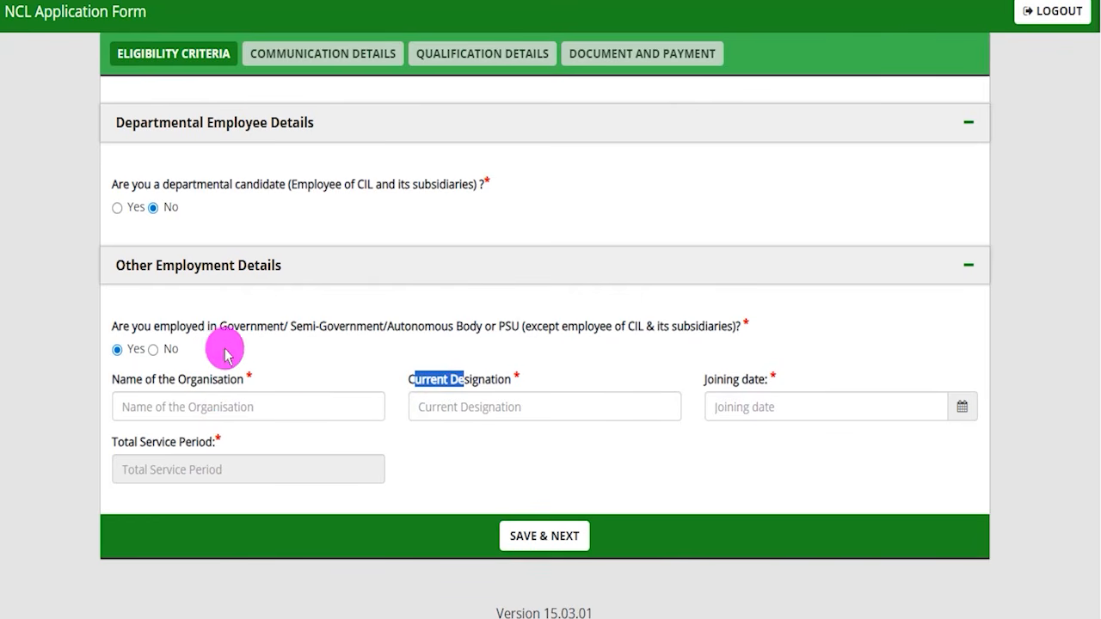
Set the Government/PSU employment answer to No, then save the eligibility criteria and continue to Communication Details
click(153, 349)
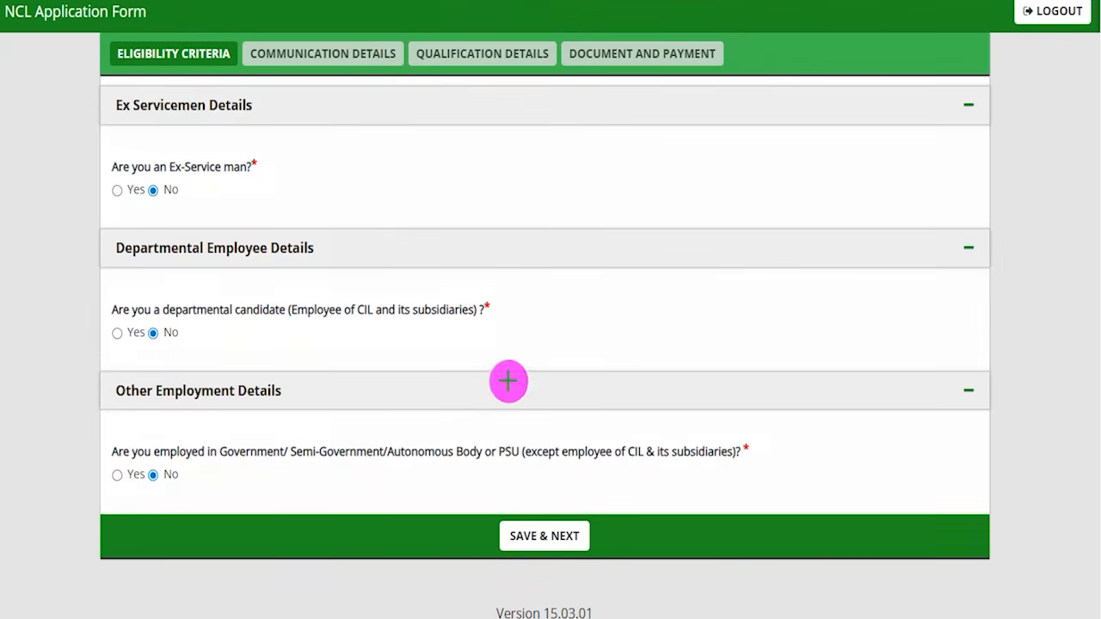
mouse_move(809, 417)
mouse_down()
mouse_move(695, 485)
mouse_move(589, 526)
mouse_up()
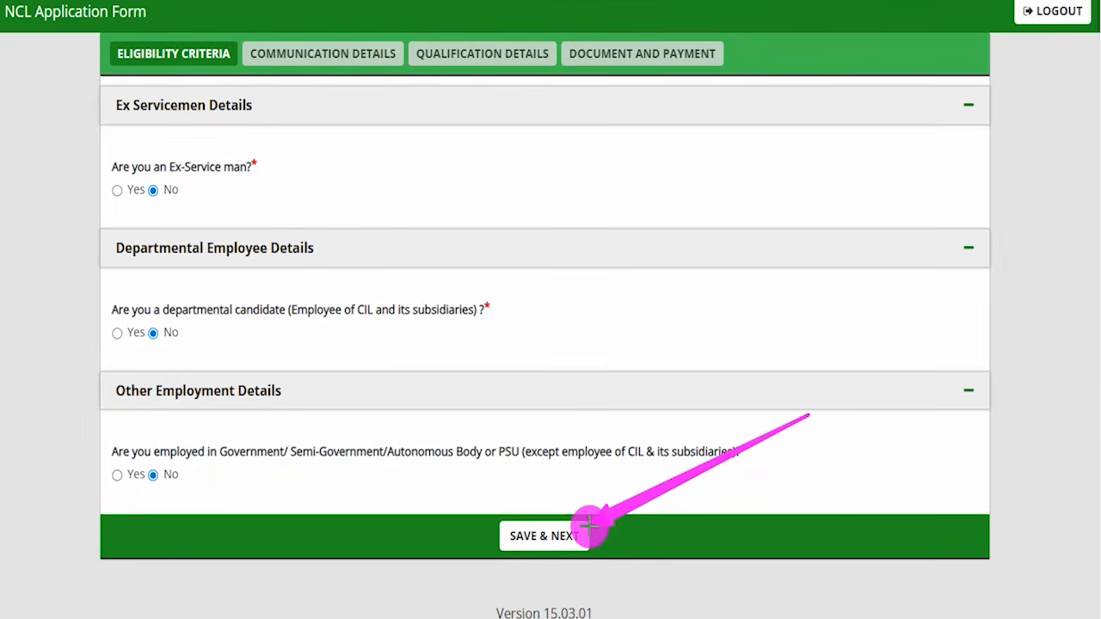
click(581, 527)
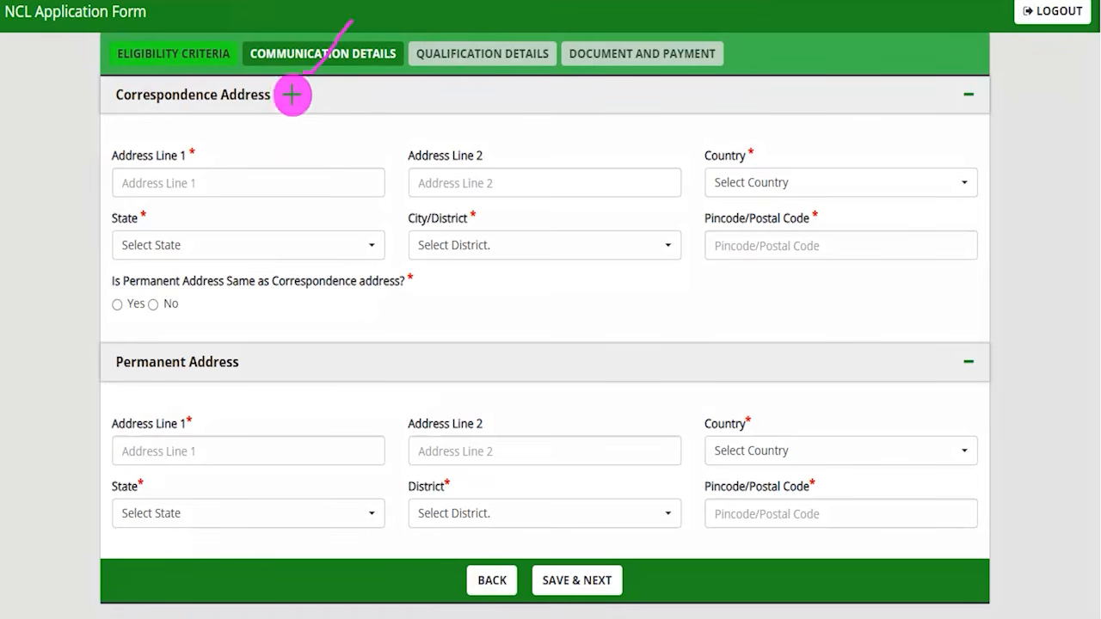
Mark the address line, State and City/District fields under Correspondence Address with underlines
drag(168, 188, 250, 188)
drag(420, 183, 458, 183)
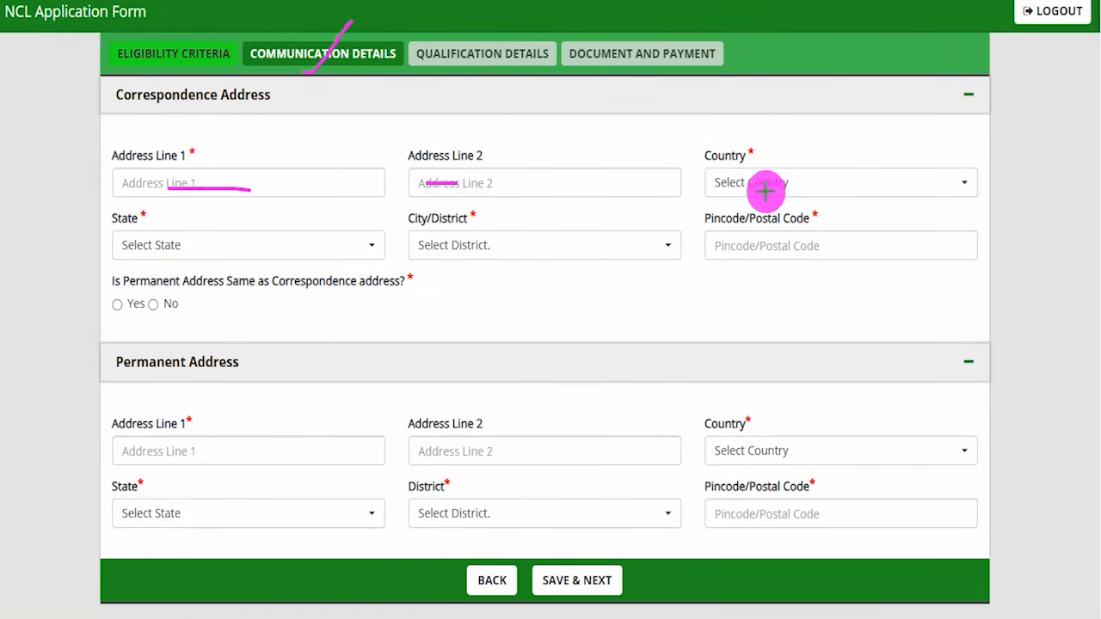
drag(278, 252, 318, 253)
drag(491, 249, 512, 251)
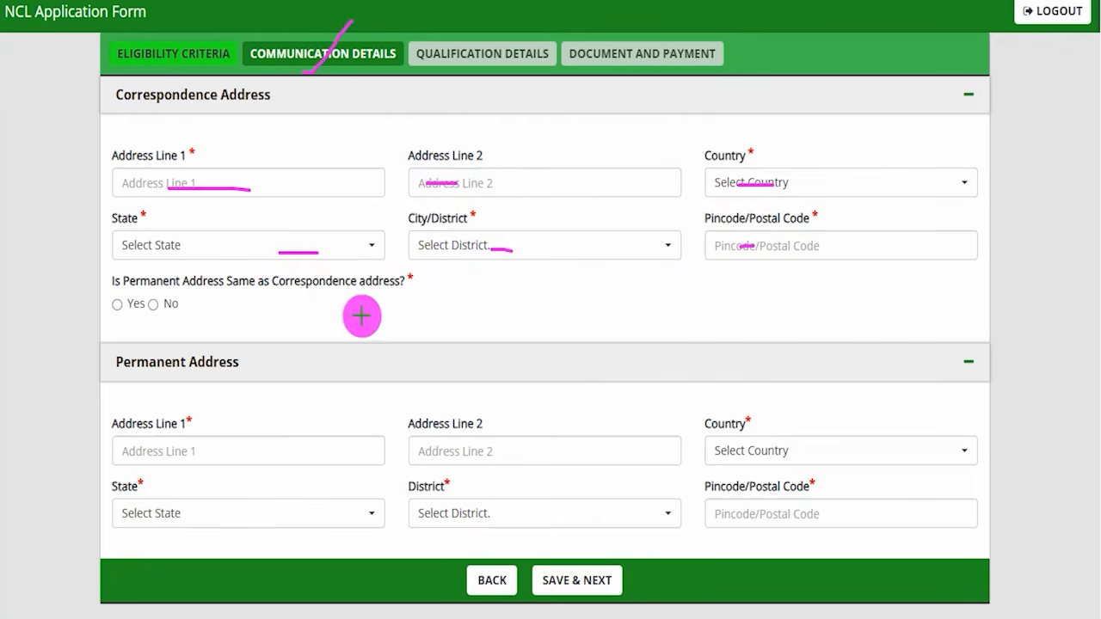
Underline the Address Line 1, Address Line 2 and Country fields under Permanent Address and tick the section heading
drag(172, 452, 228, 460)
drag(443, 451, 486, 452)
drag(735, 453, 771, 451)
drag(260, 330, 230, 371)
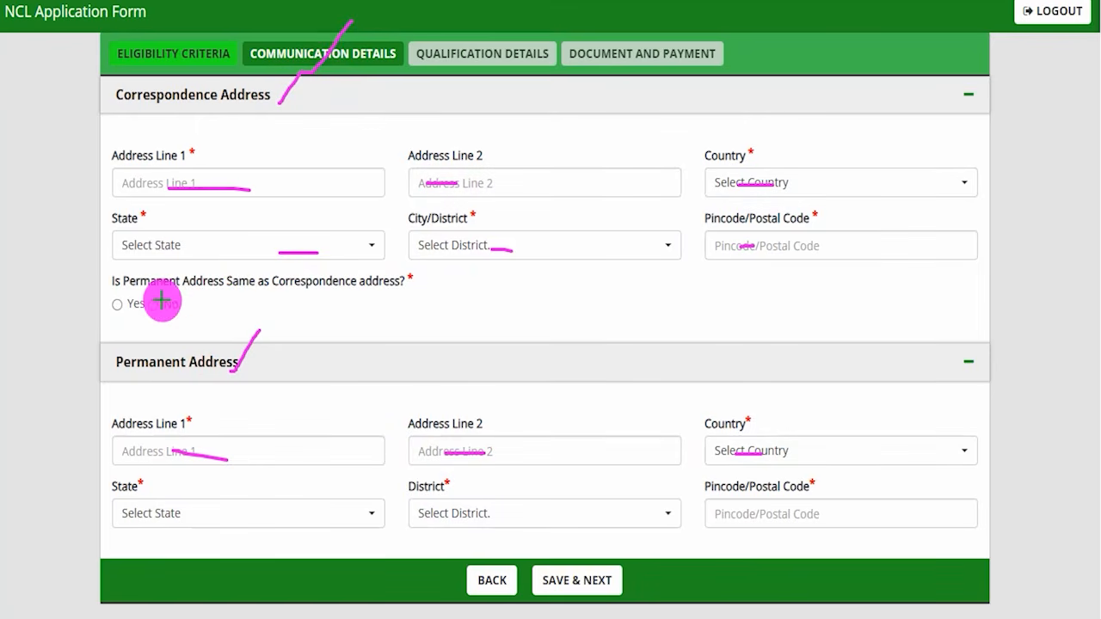
Underline the same-address question with a tick mark drawn on Yes, and underline the Permanent Address and Correspondence Address headings
drag(264, 290, 359, 290)
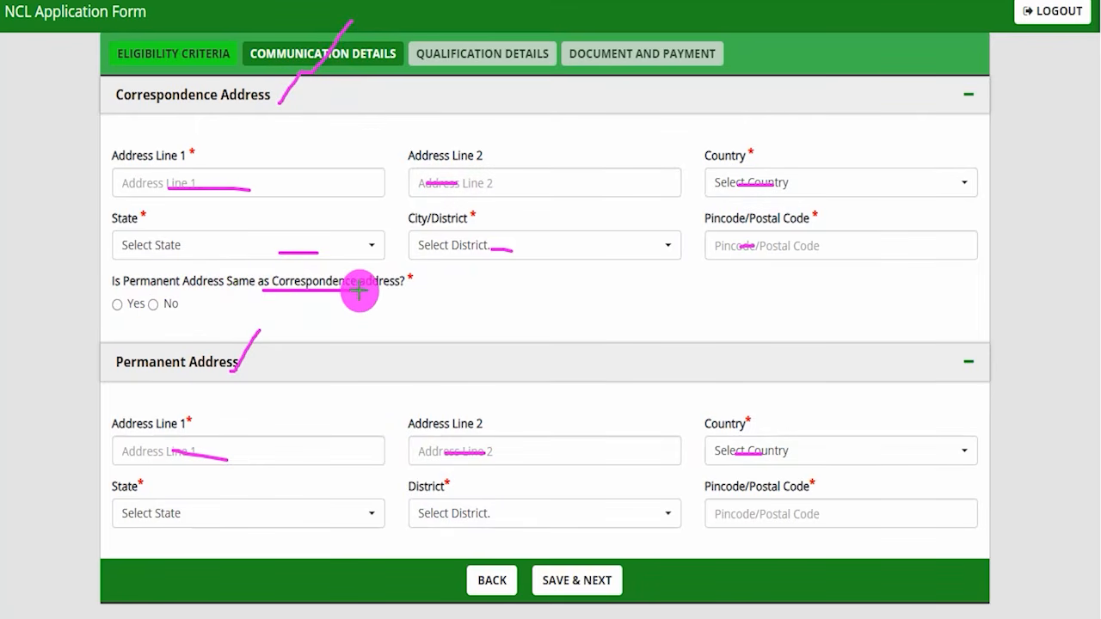
drag(114, 304, 136, 277)
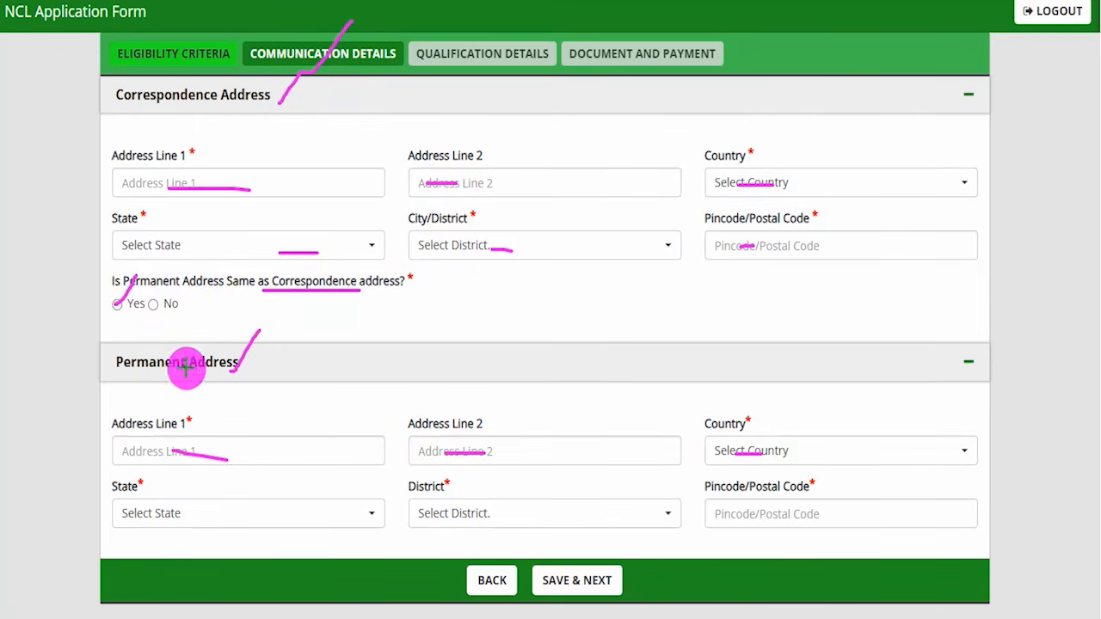
drag(121, 376, 199, 379)
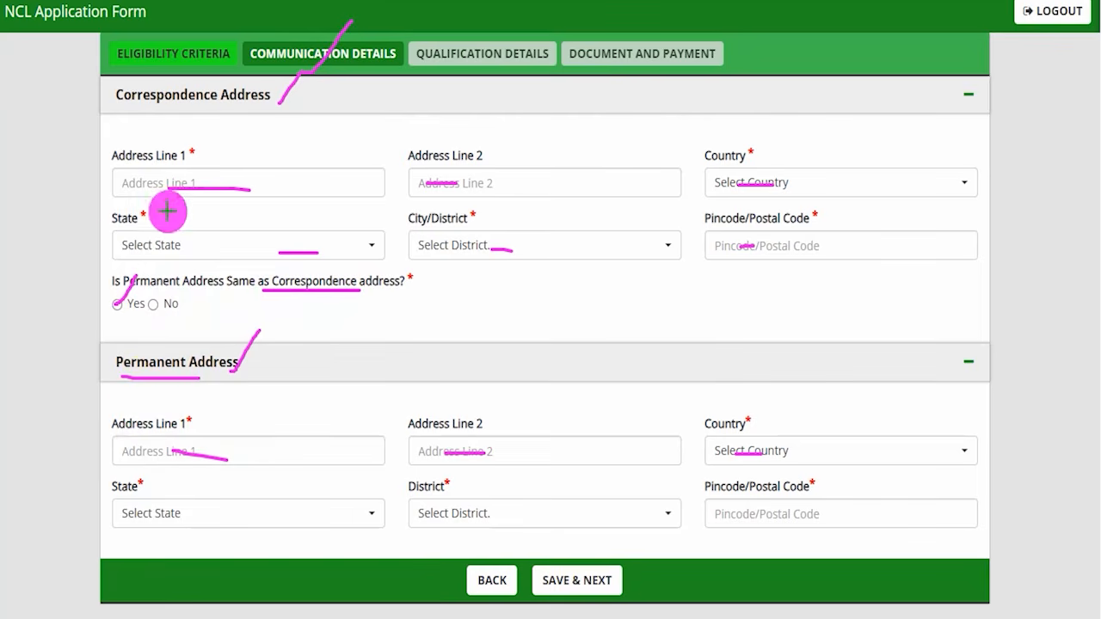
drag(117, 110, 229, 110)
Draw short underline marks around the State, District and Pincode/Postal Code fields of the Permanent Address section
drag(273, 507, 292, 506)
drag(552, 496, 596, 496)
drag(740, 472, 781, 473)
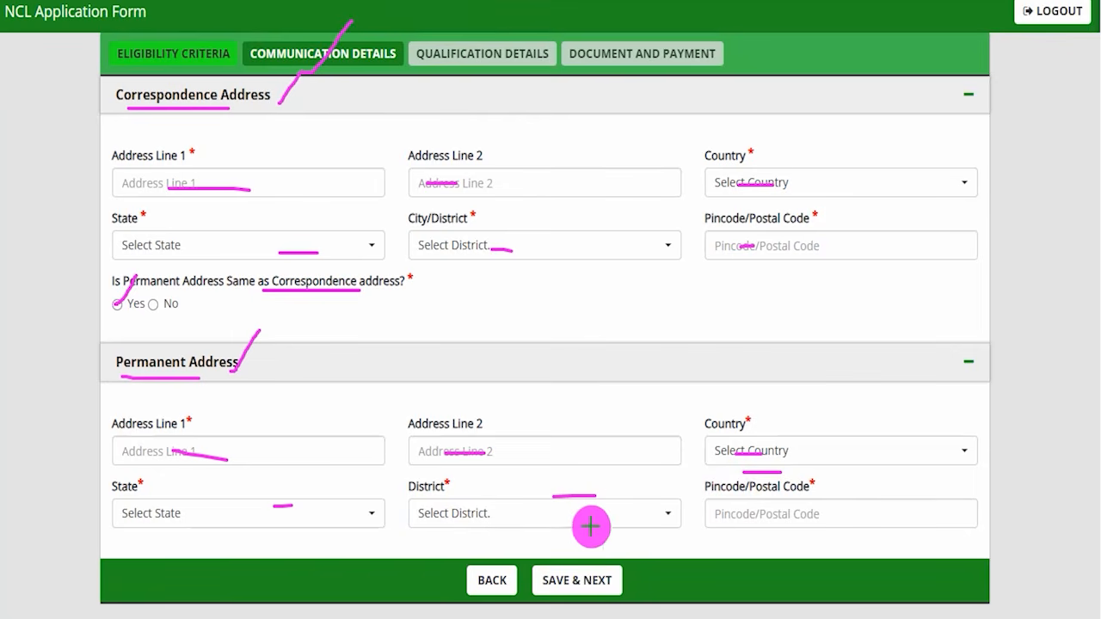
Point an arrow at Save & Next on Communication Details and continue to the Qualification Details section
drag(678, 401, 620, 555)
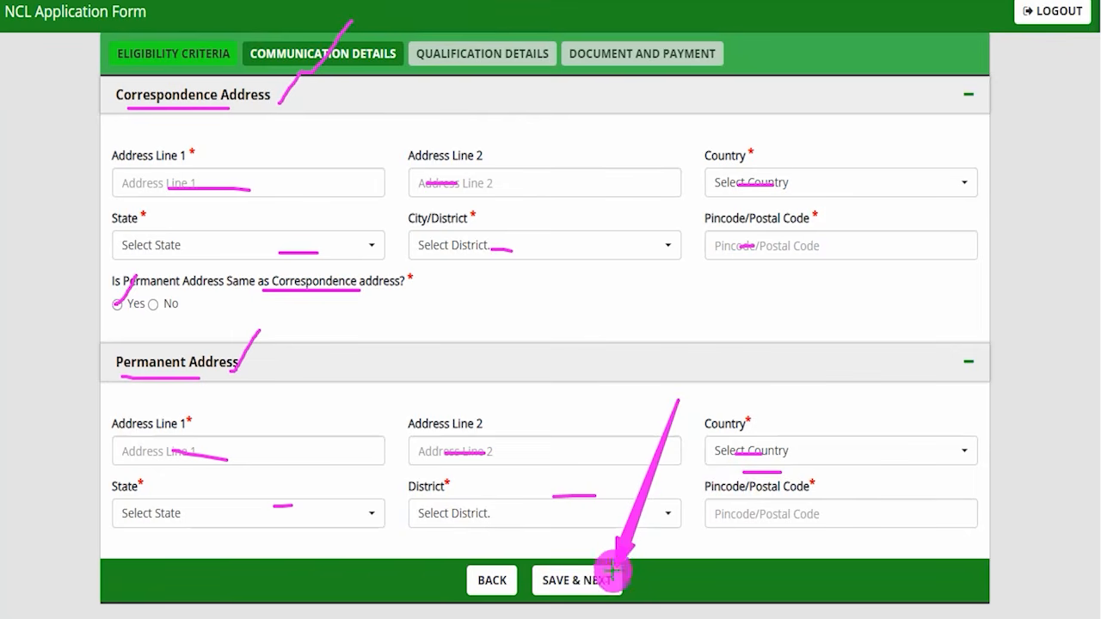
click(611, 571)
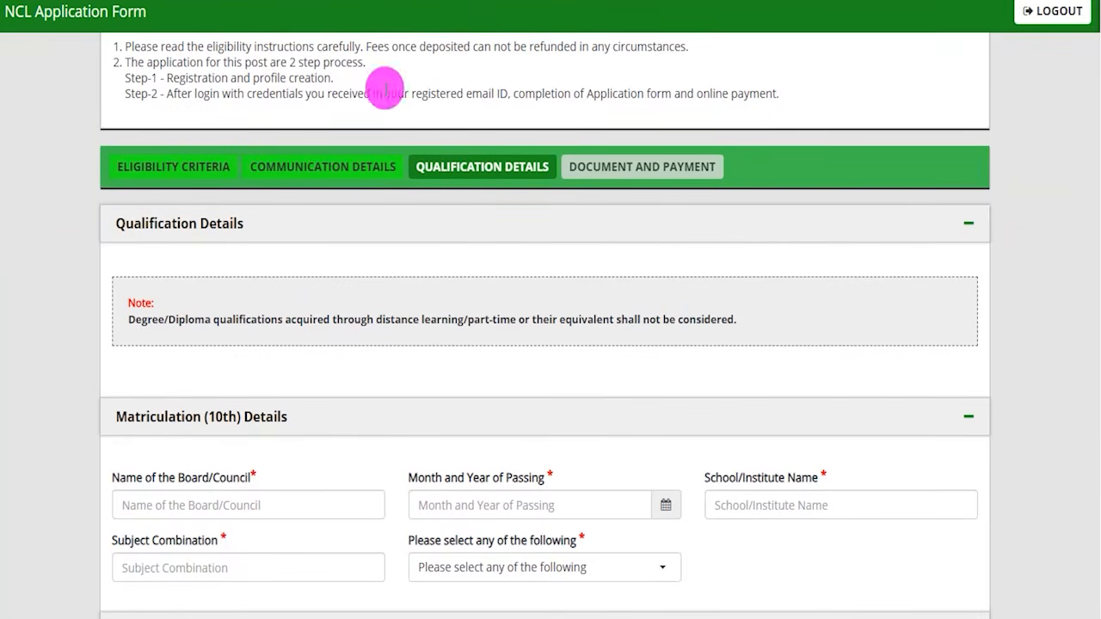
scroll(356, 393, down, 2)
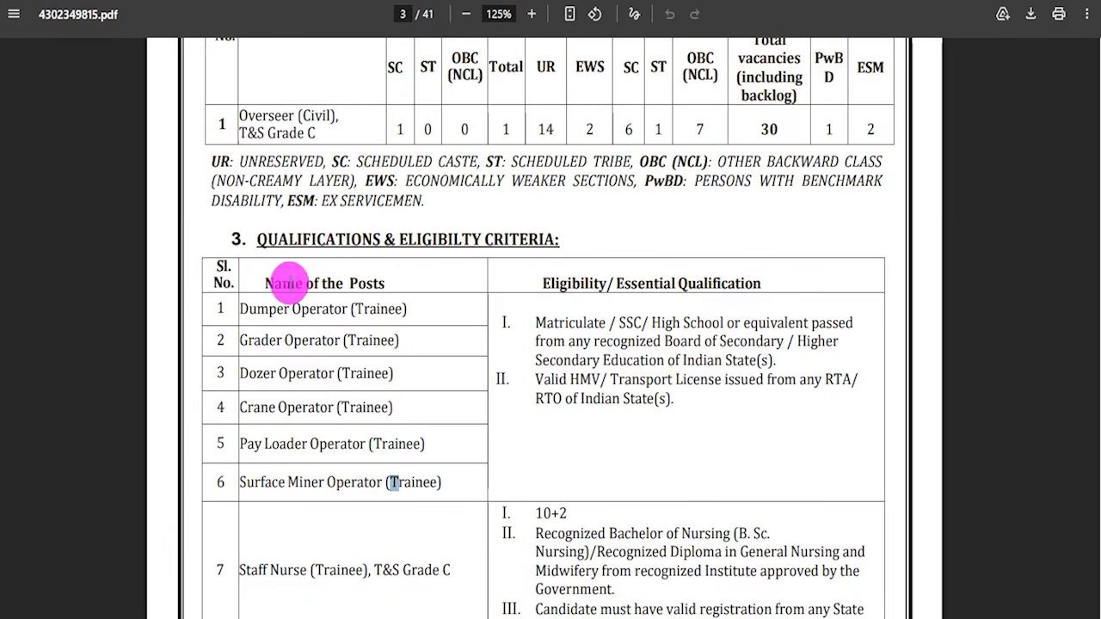
Switch to the recruitment notification PDF and highlight the Qualifications & Eligibility Criteria heading with its post and qualification column headings
drag(278, 242, 511, 242)
drag(283, 290, 367, 286)
drag(559, 282, 672, 284)
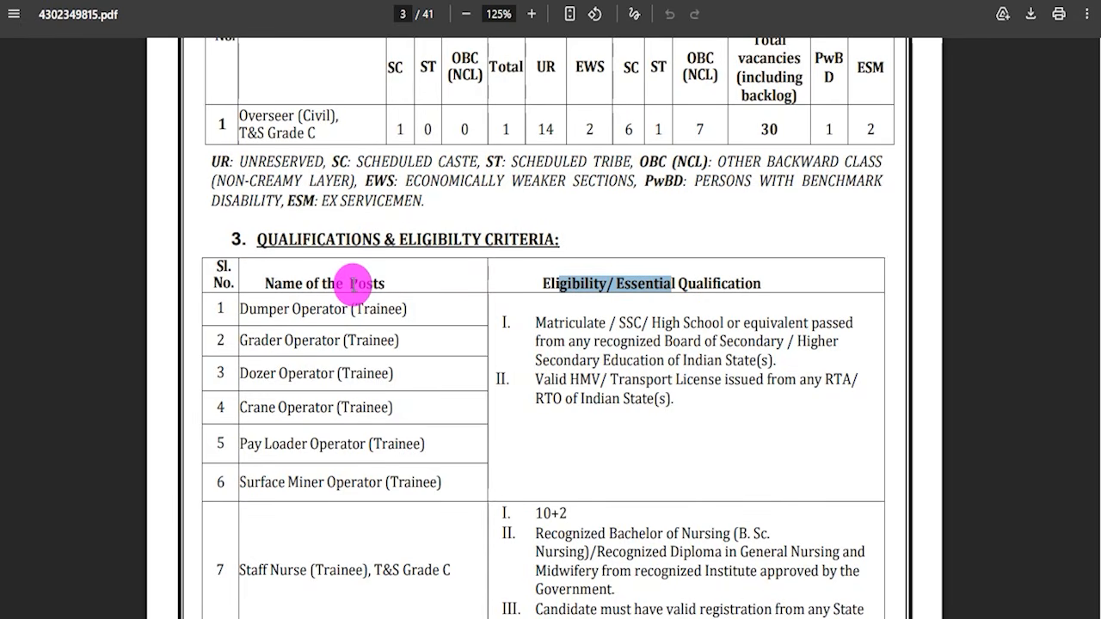
Examine the matriculation and valid HMV/Transport License requirements for the Dumper Operator and other operator trainee posts
click(269, 309)
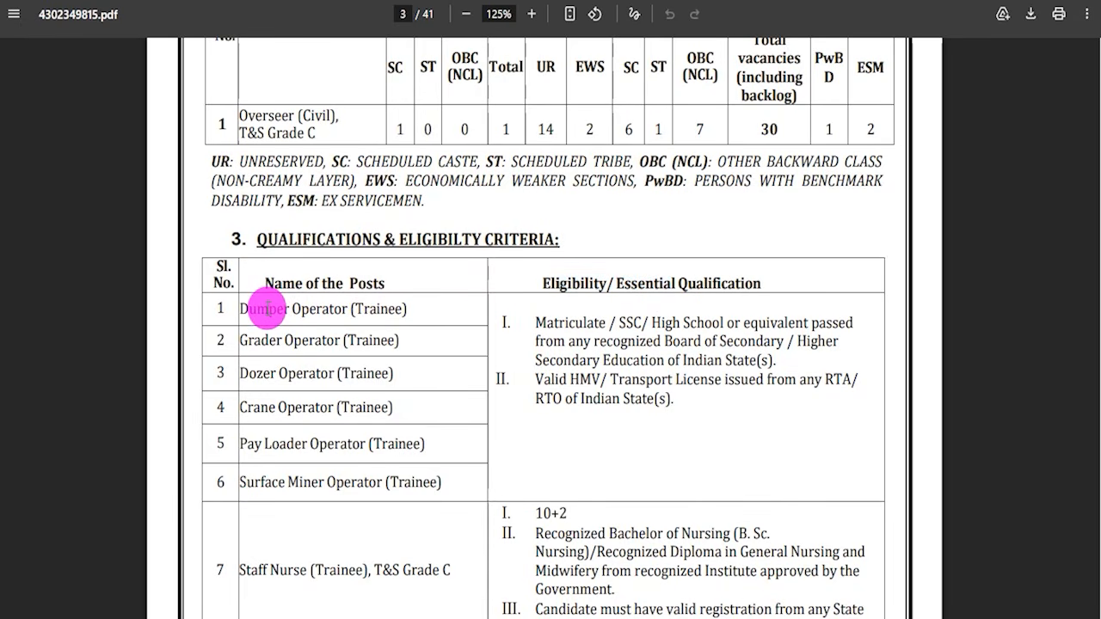
drag(268, 309, 378, 312)
drag(324, 348, 627, 352)
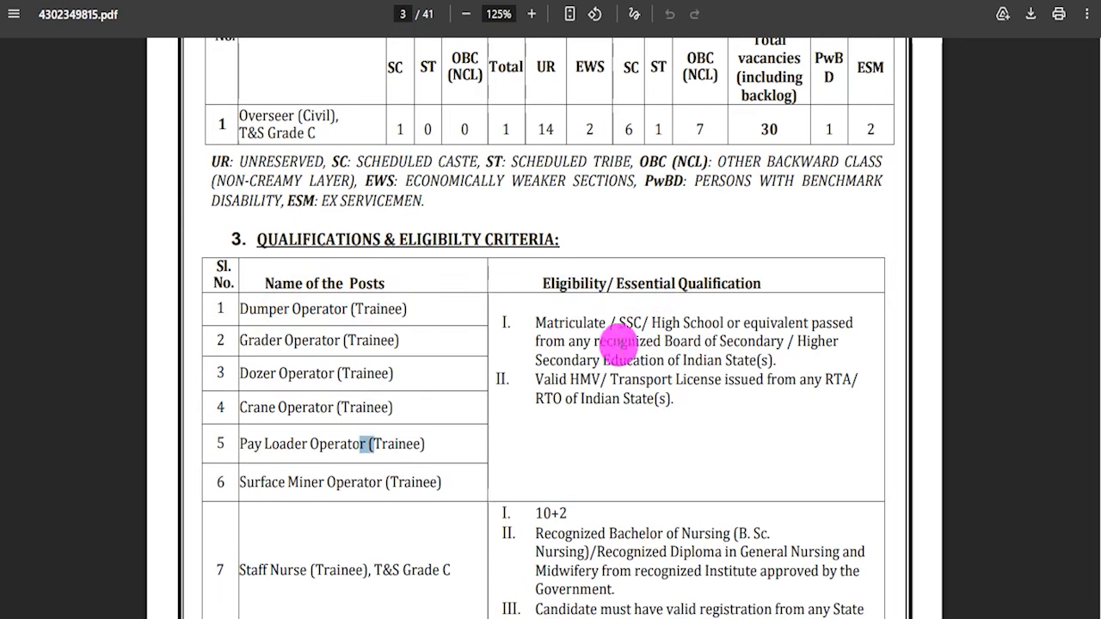
drag(567, 323, 757, 315)
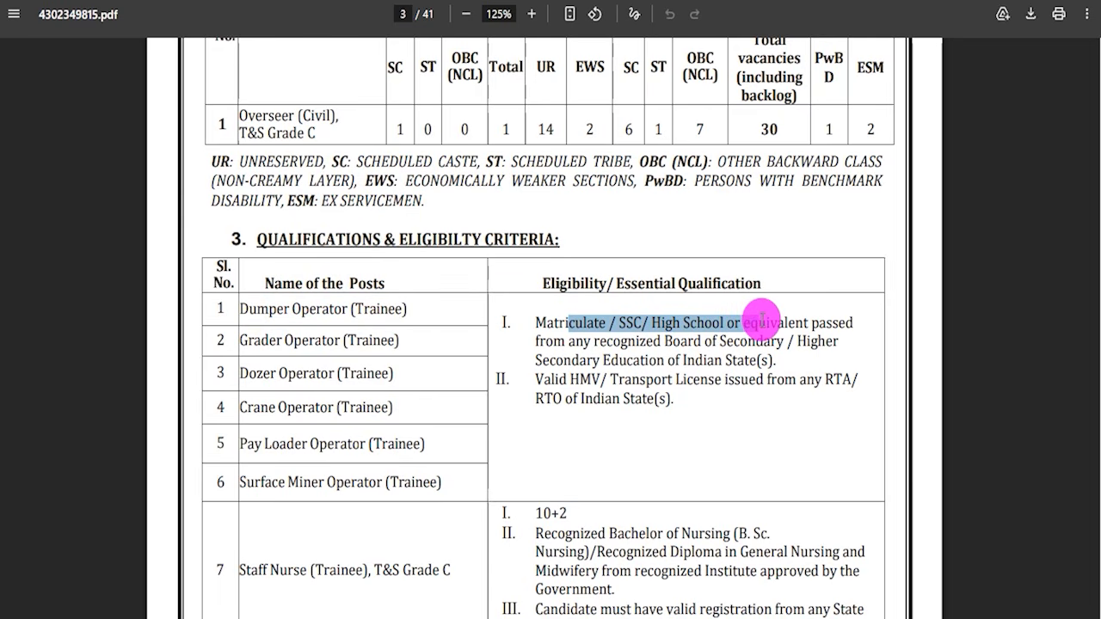
click(553, 376)
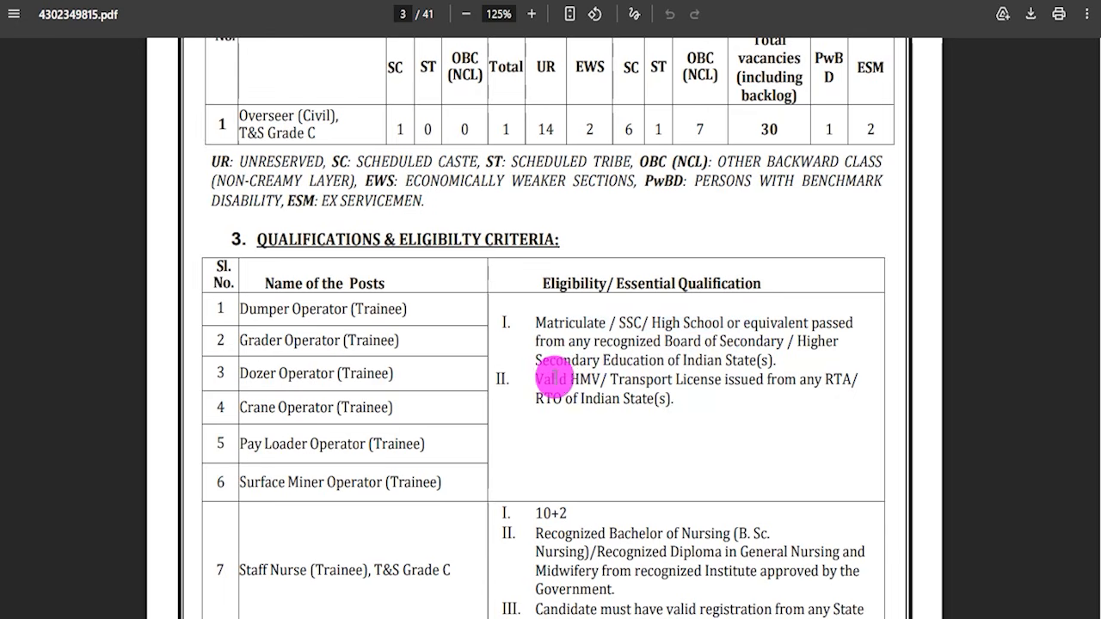
drag(617, 379, 742, 381)
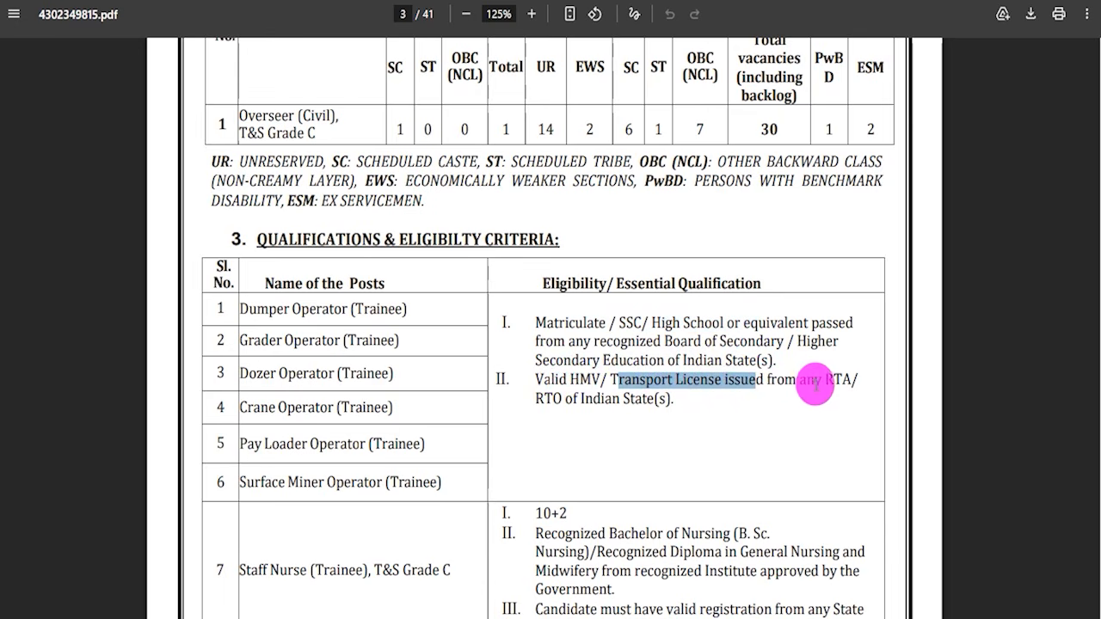
drag(828, 377, 843, 378)
drag(545, 398, 619, 398)
Highlight the Staff Nurse (Trainee) and Pharmacist (Trainee) posts in the qualifications table
scroll(351, 392, down, 1)
scroll(350, 392, down, 2)
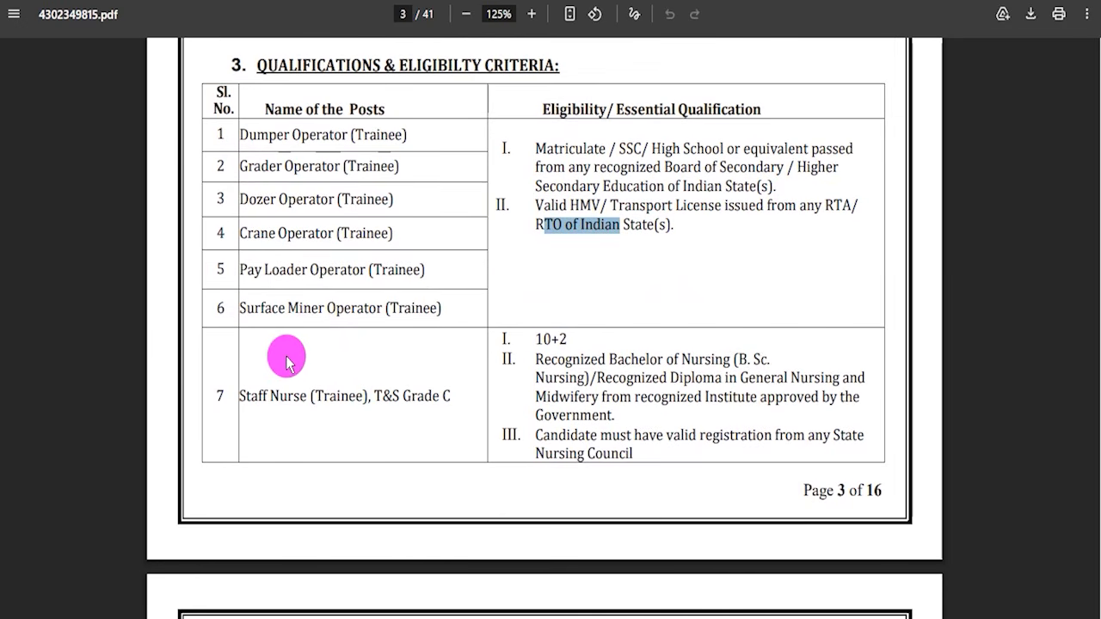
scroll(287, 362, down, 3)
drag(258, 154, 308, 142)
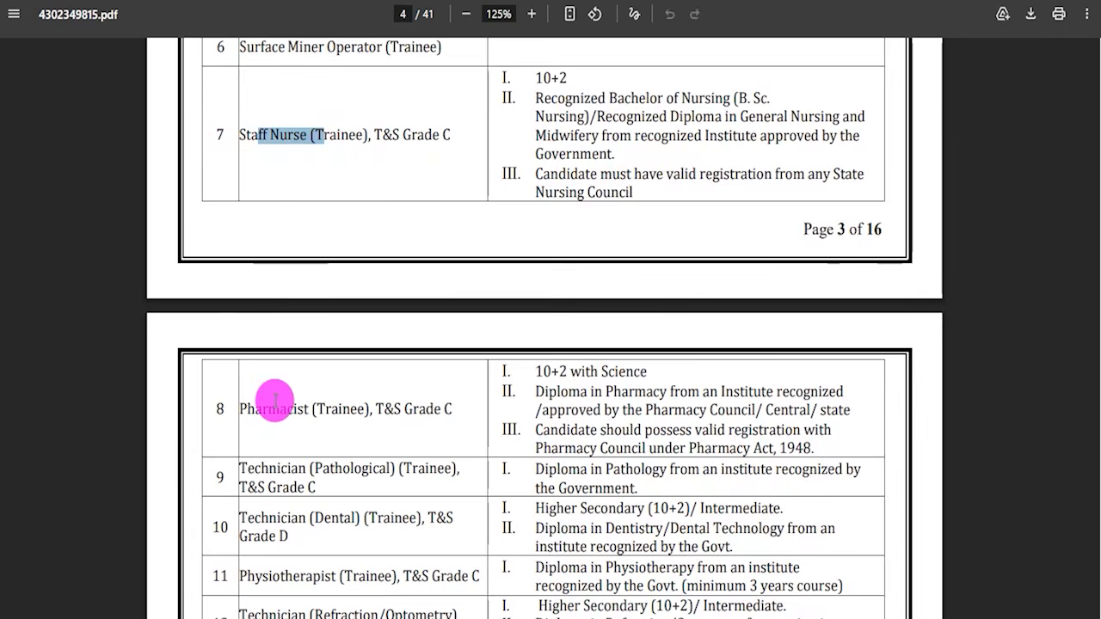
drag(269, 406, 336, 420)
Highlight the Radiographer, Jr. Technician (ECG) and Overseer (Civil) posts and the Overseer's diploma requirement in the qualifications table
scroll(338, 420, down, 2)
scroll(338, 420, down, 2)
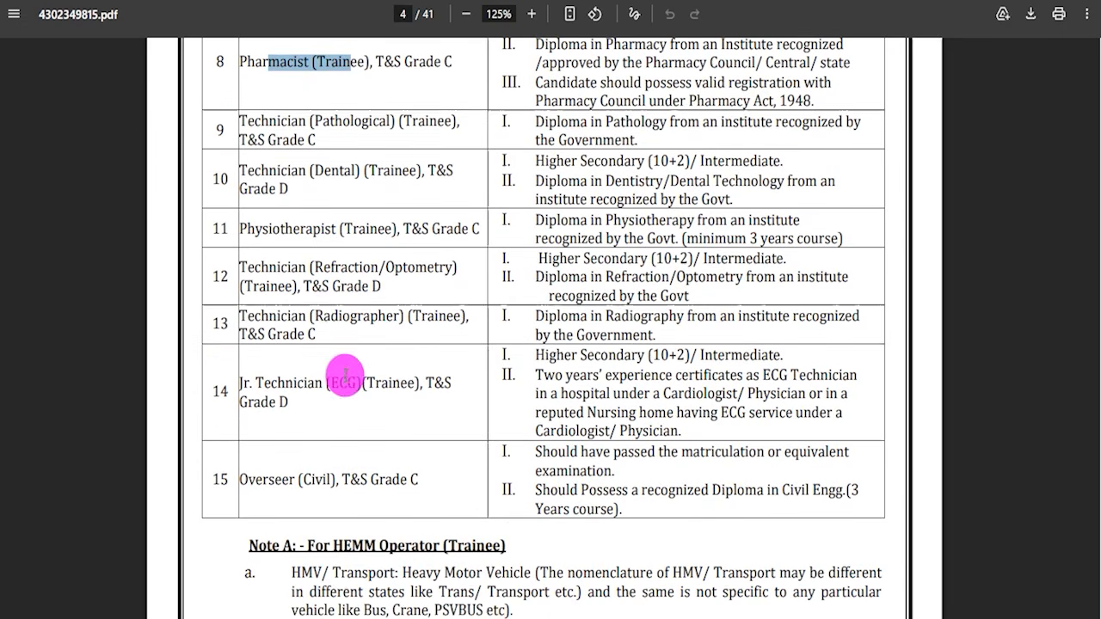
drag(315, 315, 370, 316)
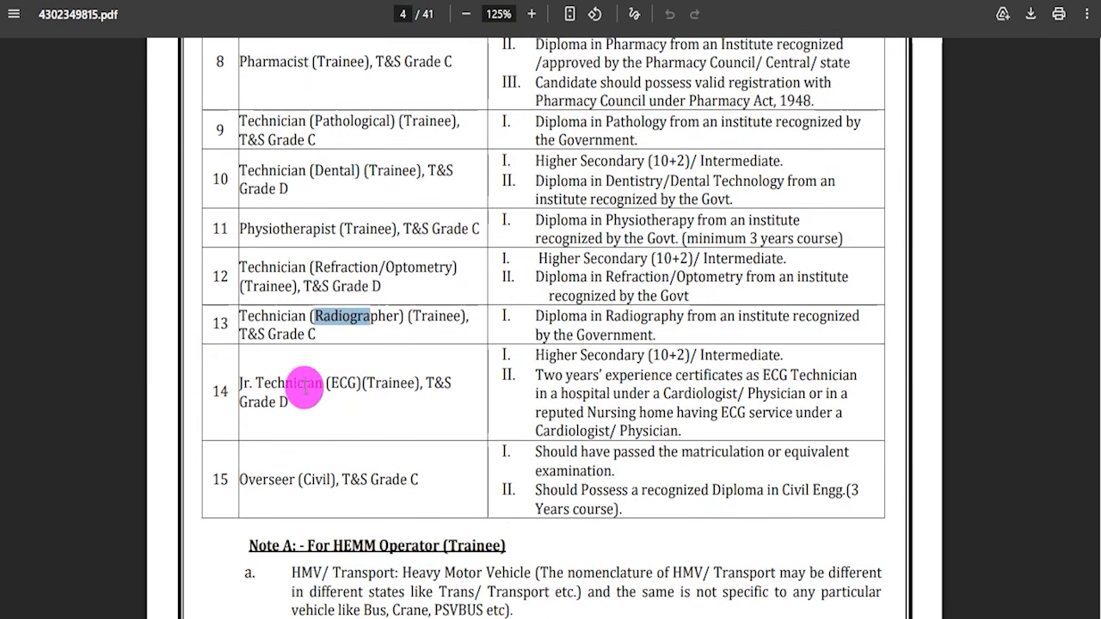
drag(257, 383, 393, 388)
drag(298, 479, 351, 480)
drag(535, 489, 626, 492)
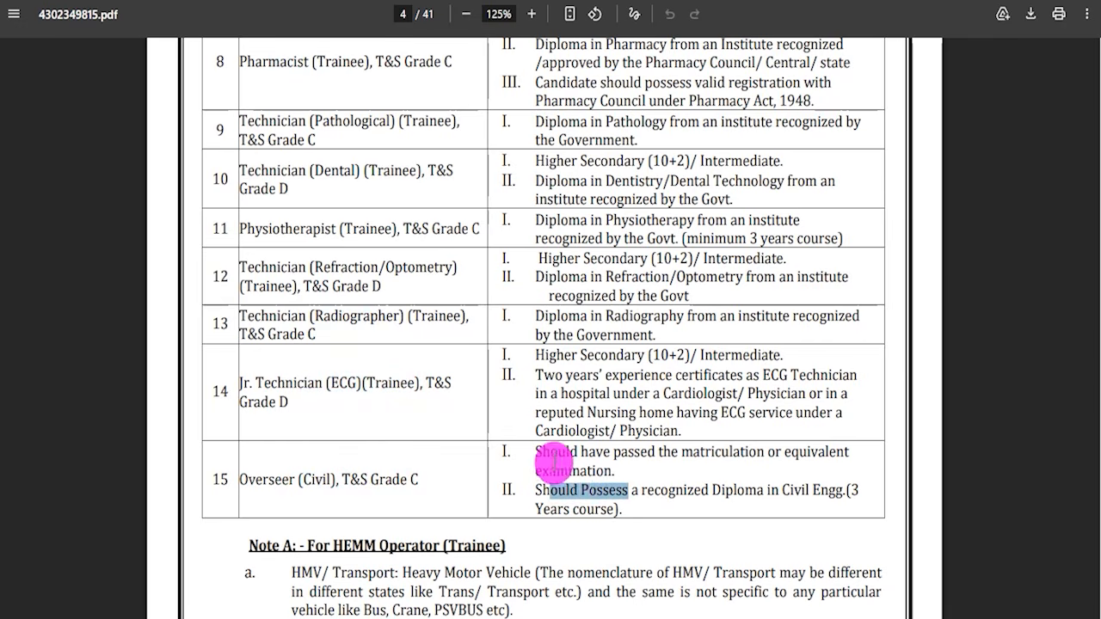
Return to the application form and view the Matriculation (10th) and Intermediate (12th) Details sections
scroll(555, 460, up, 3)
scroll(550, 430, up, 1)
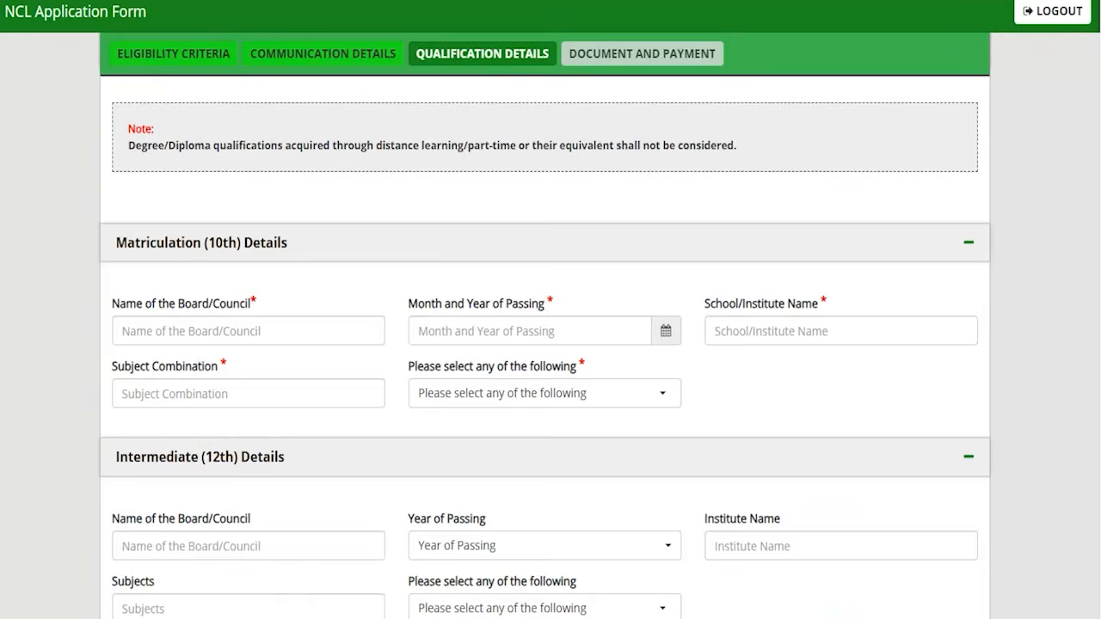
scroll(630, 497, down, 1)
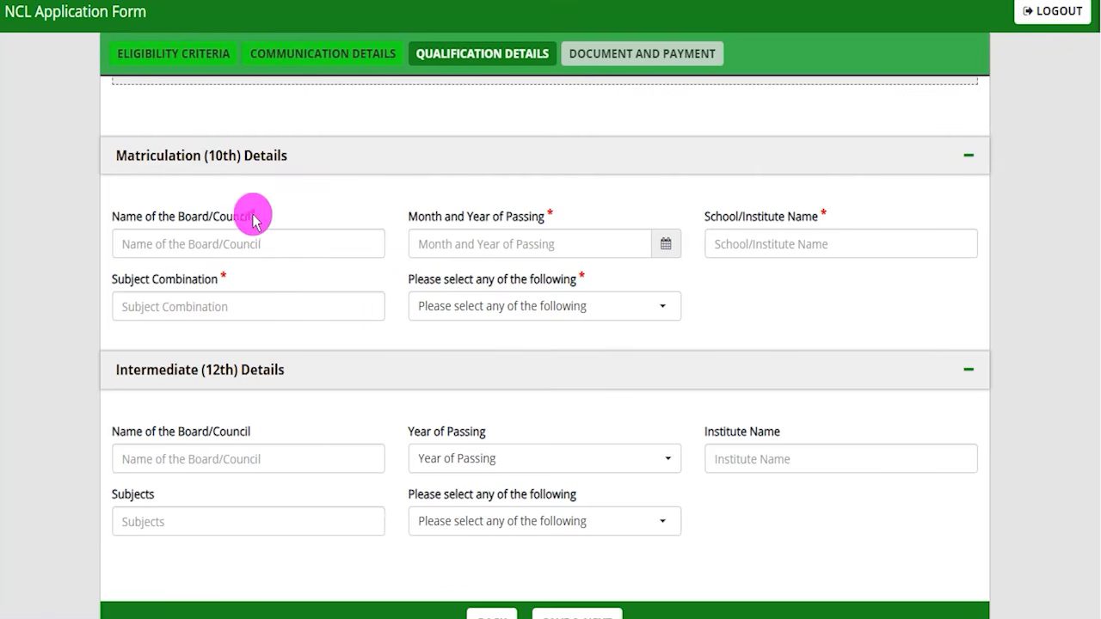
Enter CBSE as the matriculation board and 01/2019 as the month and year of passing, leaving the school name and subject combination blank
click(192, 244)
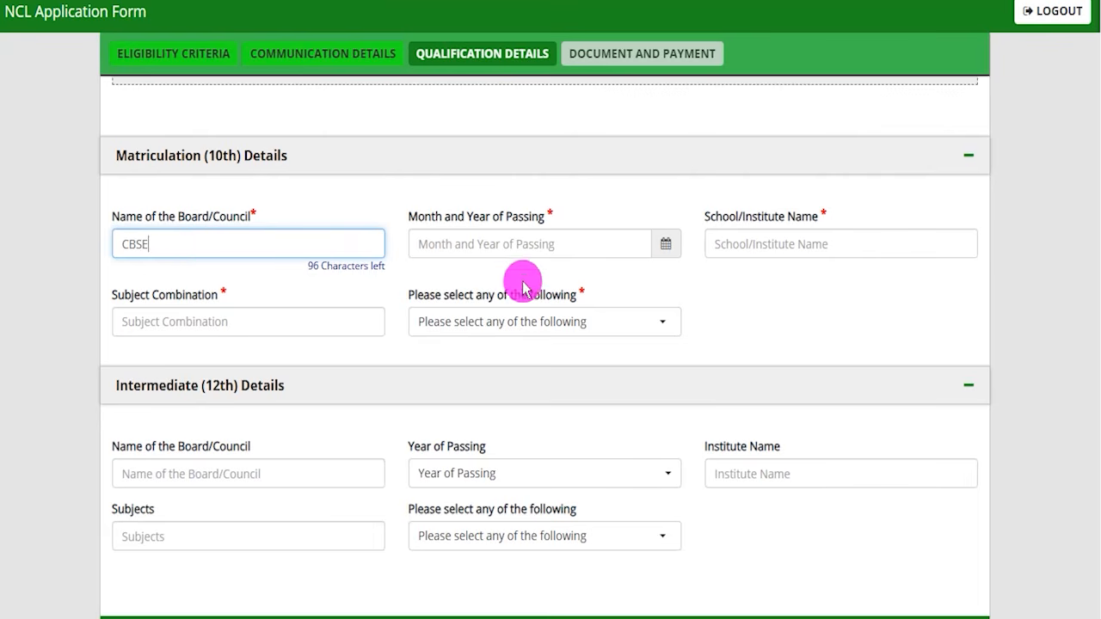
click(667, 251)
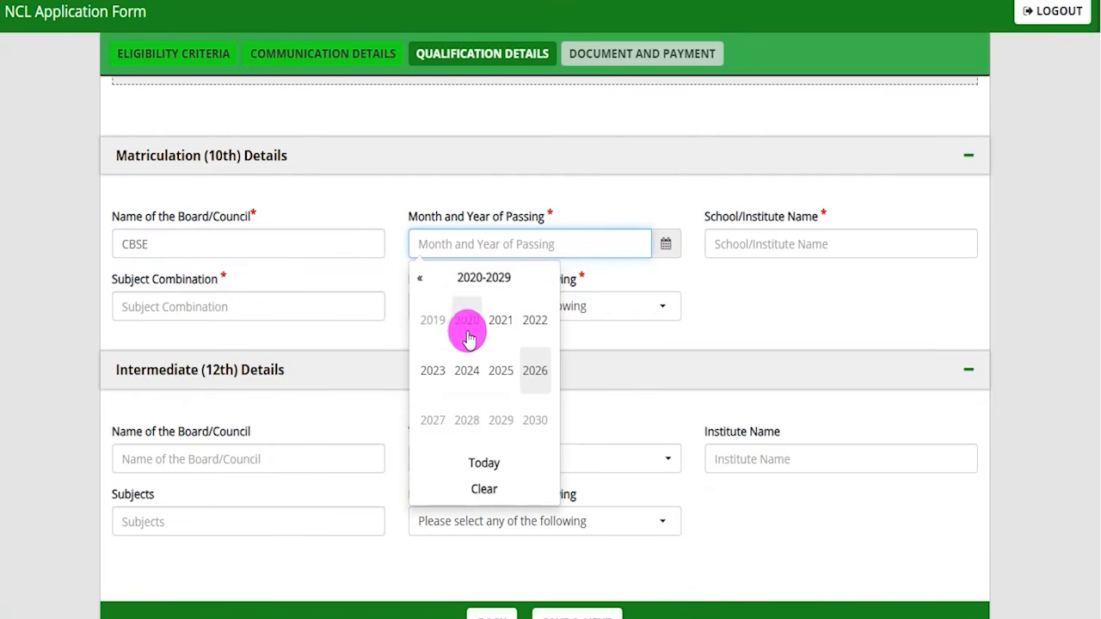
click(437, 320)
click(460, 325)
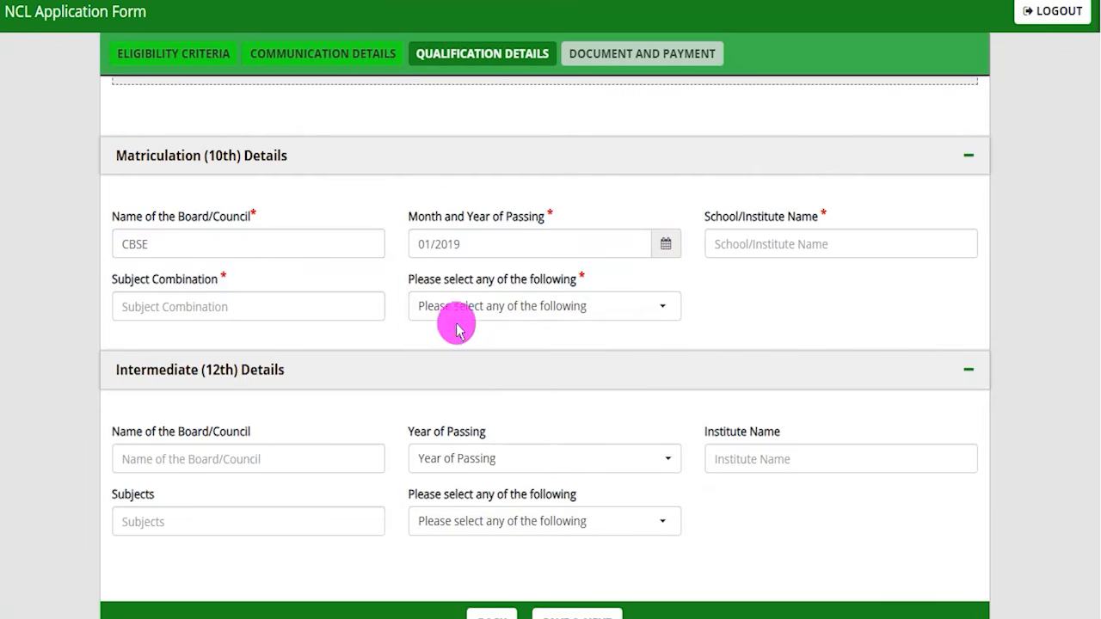
drag(725, 214, 786, 216)
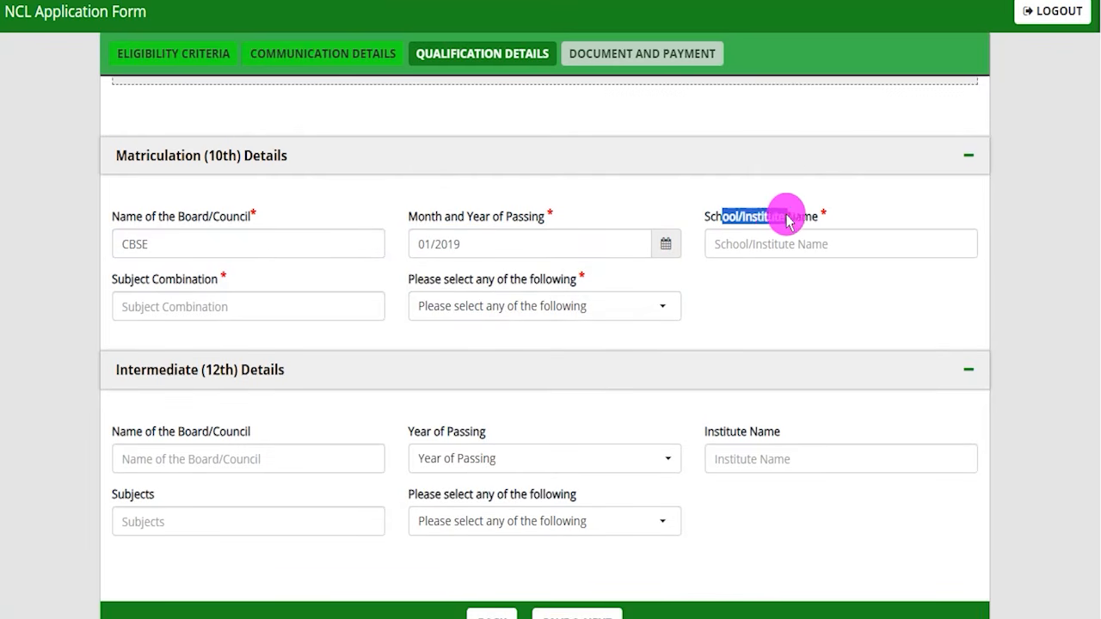
click(739, 244)
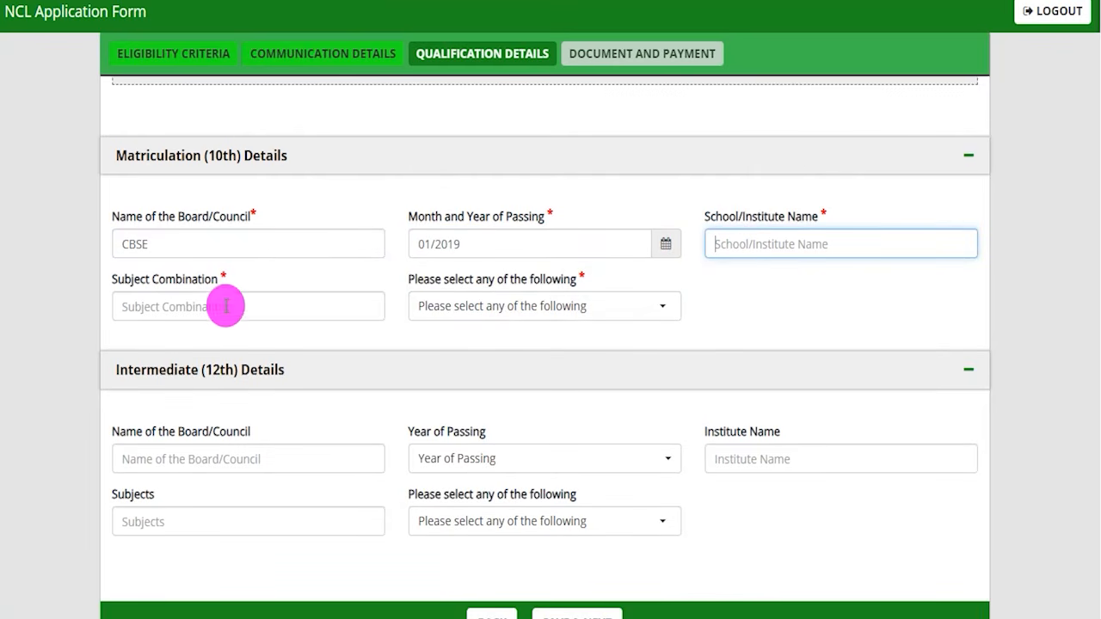
click(168, 303)
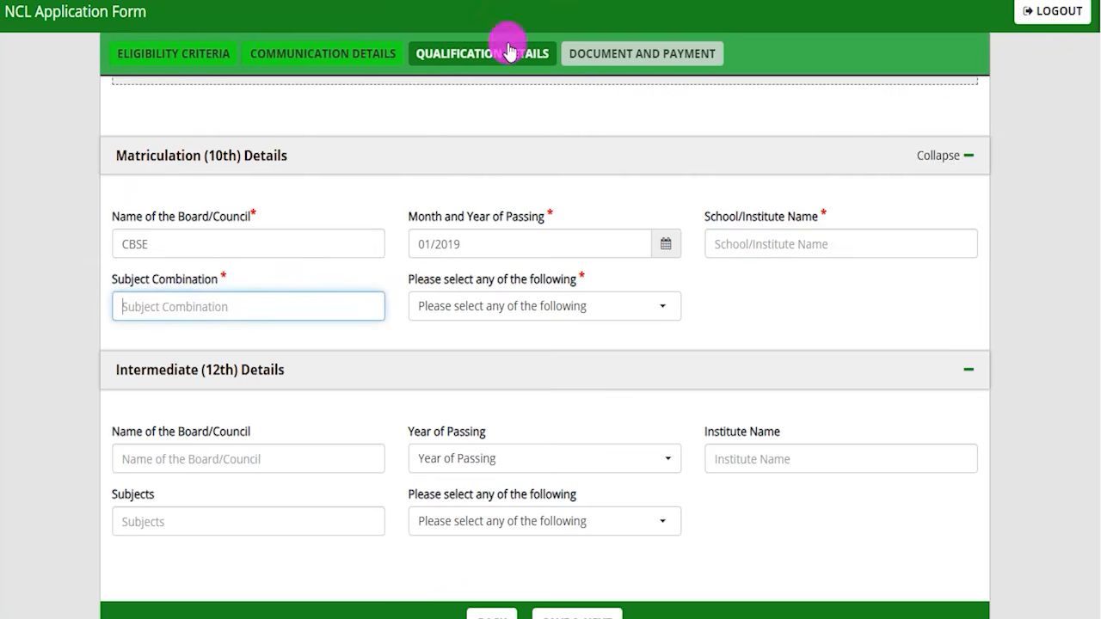
Record the matriculation result as Percentage, with 450 marks obtained out of a maximum of 600
click(521, 308)
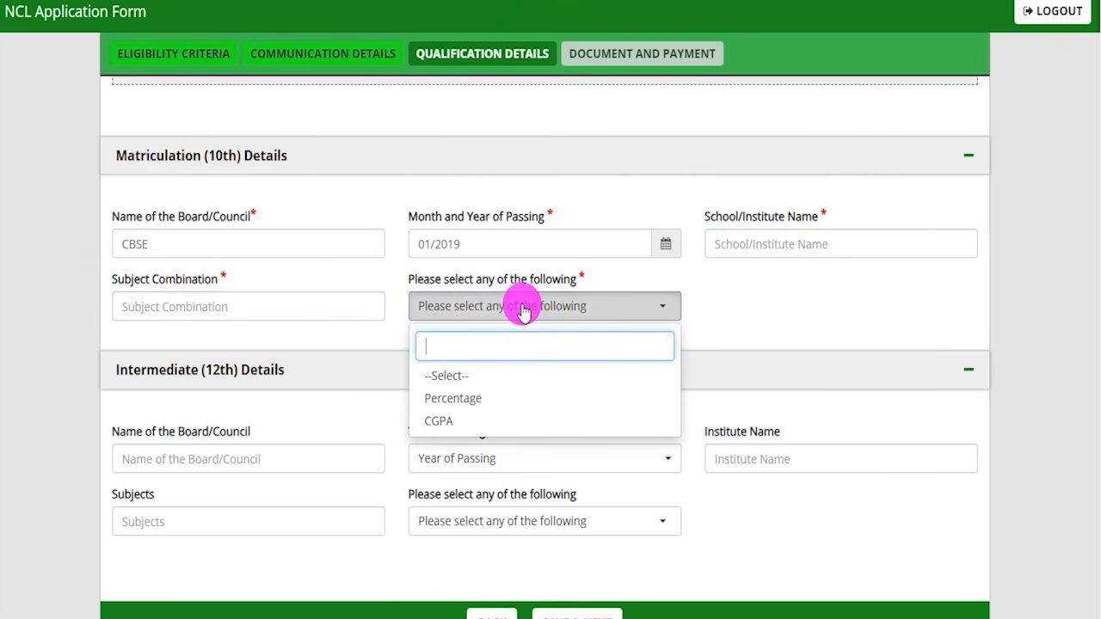
click(454, 405)
click(730, 308)
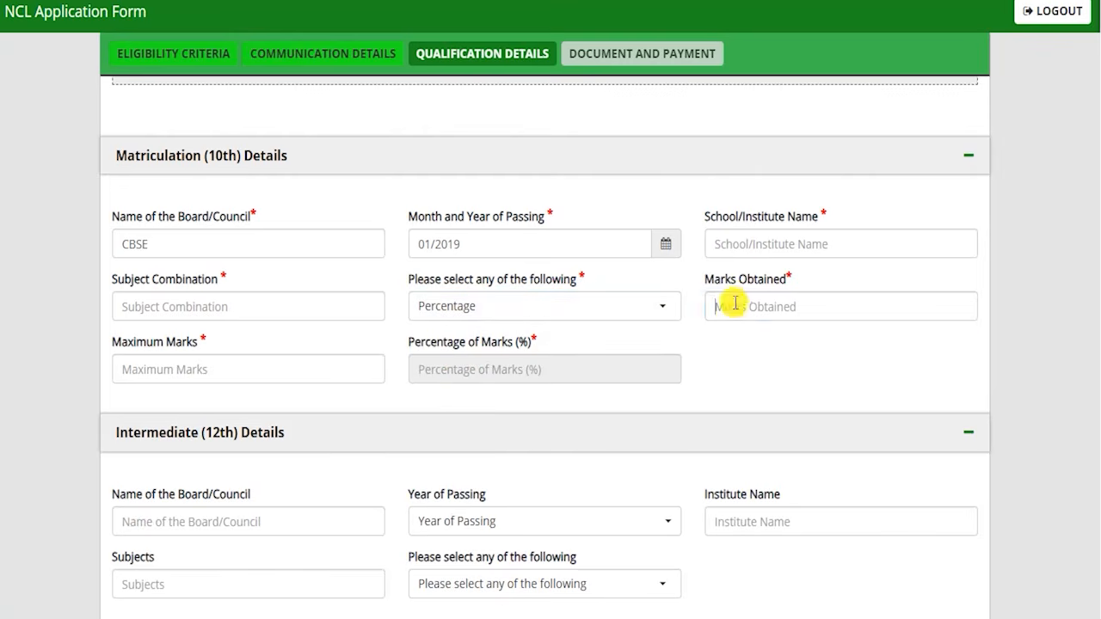
text(450)
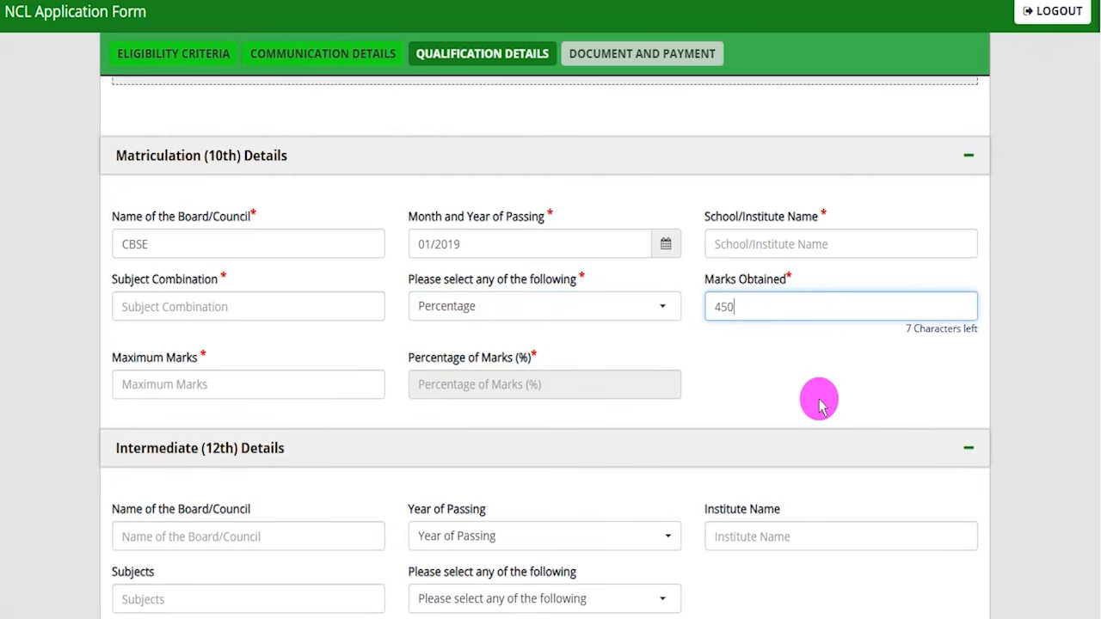
click(180, 372)
text(600)
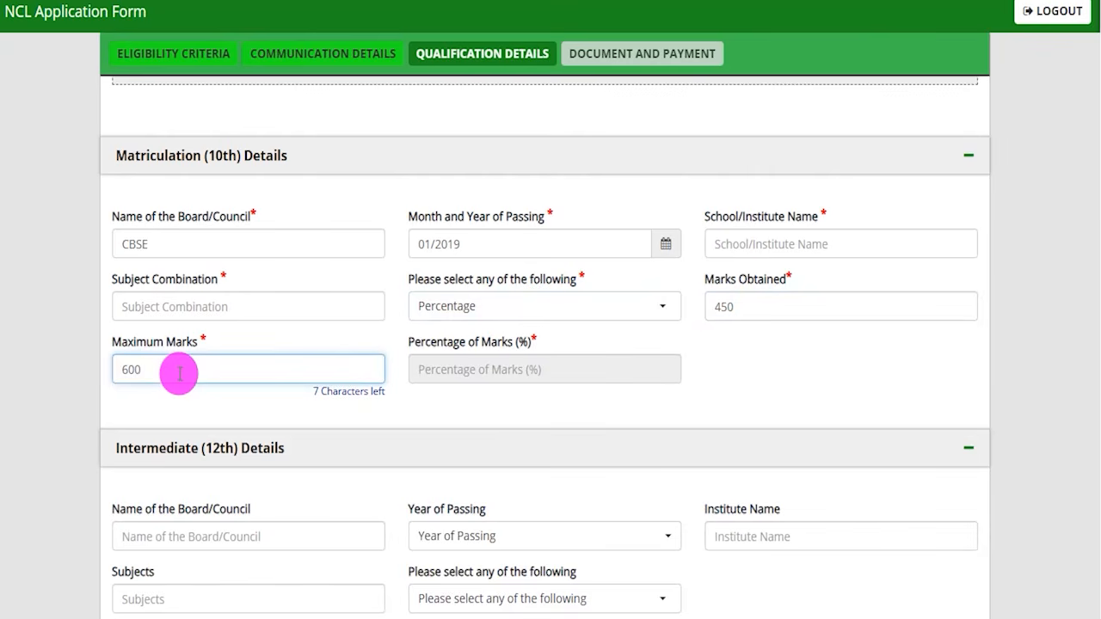
click(418, 393)
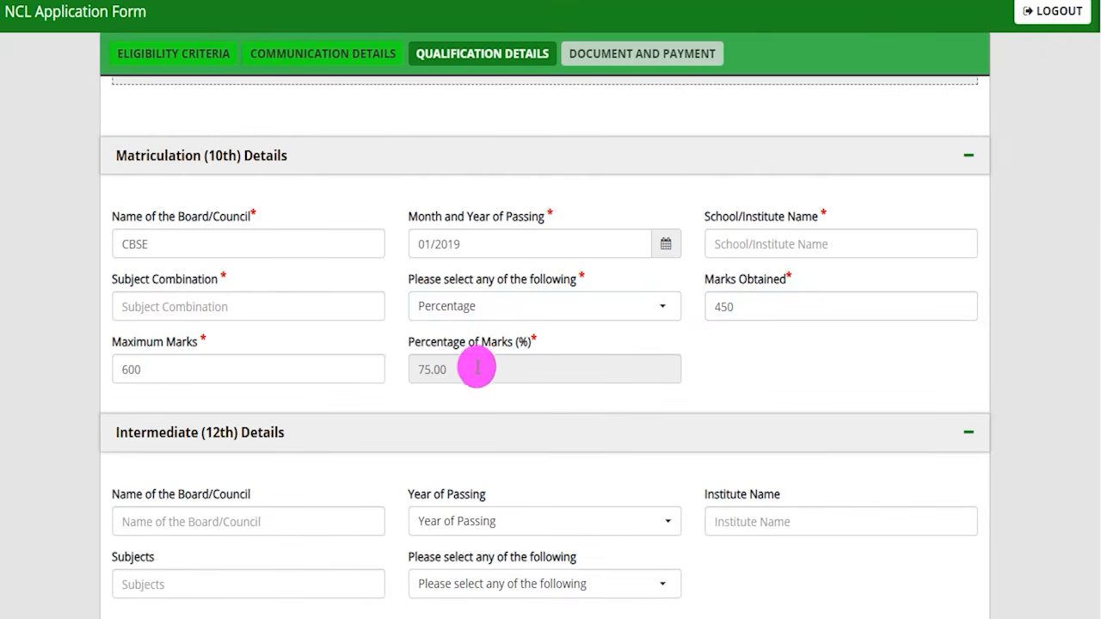
In the Intermediate (12th) Details, enter CBSE as the board and 2021 as the year of passing, leaving the institute name and subjects blank
scroll(469, 387, down, 2)
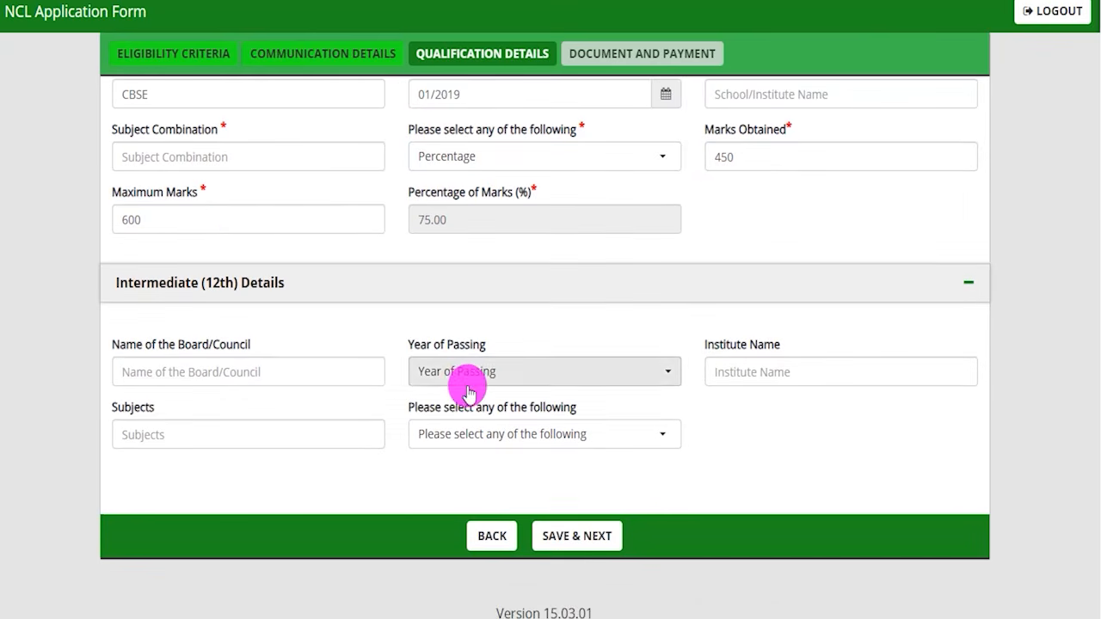
scroll(413, 298, up, 2)
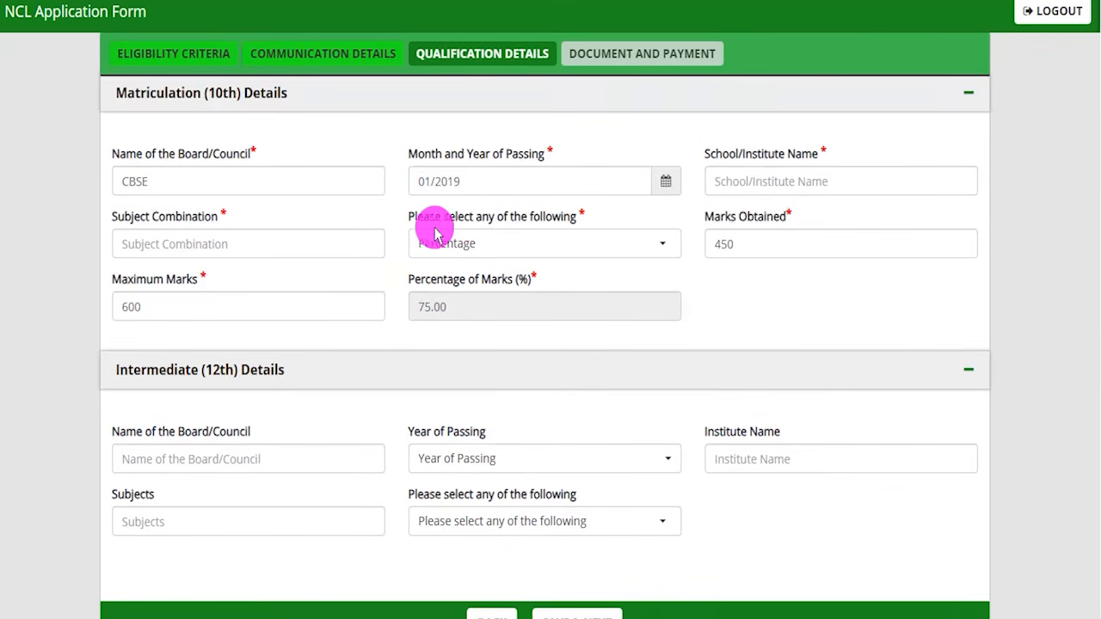
scroll(383, 345, down, 1)
scroll(385, 378, down, 1)
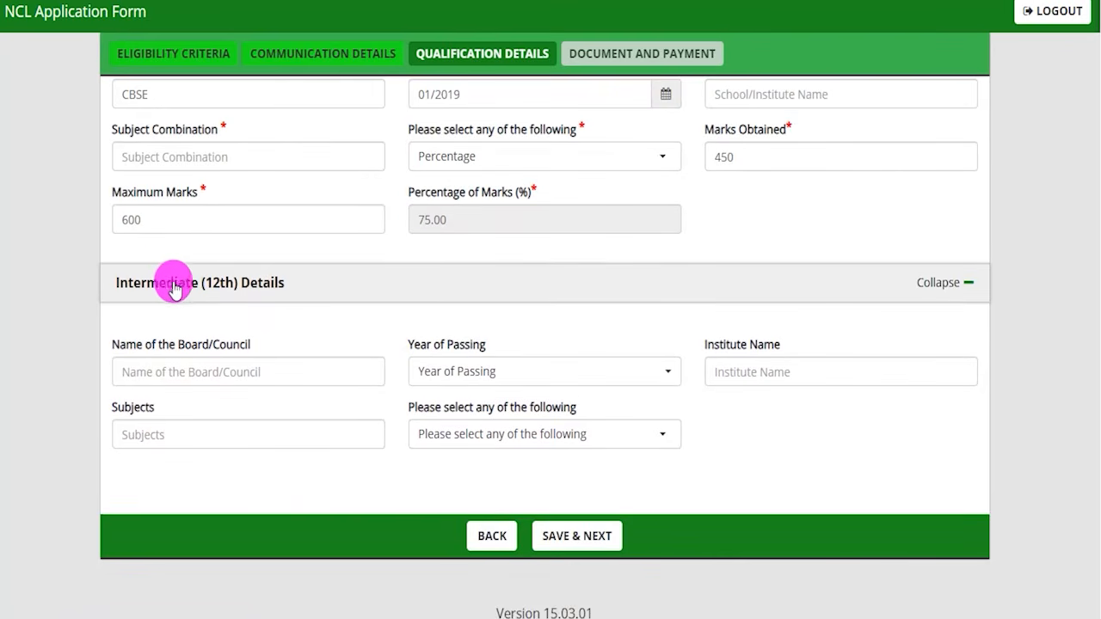
drag(115, 344, 221, 365)
click(197, 371)
text(C)
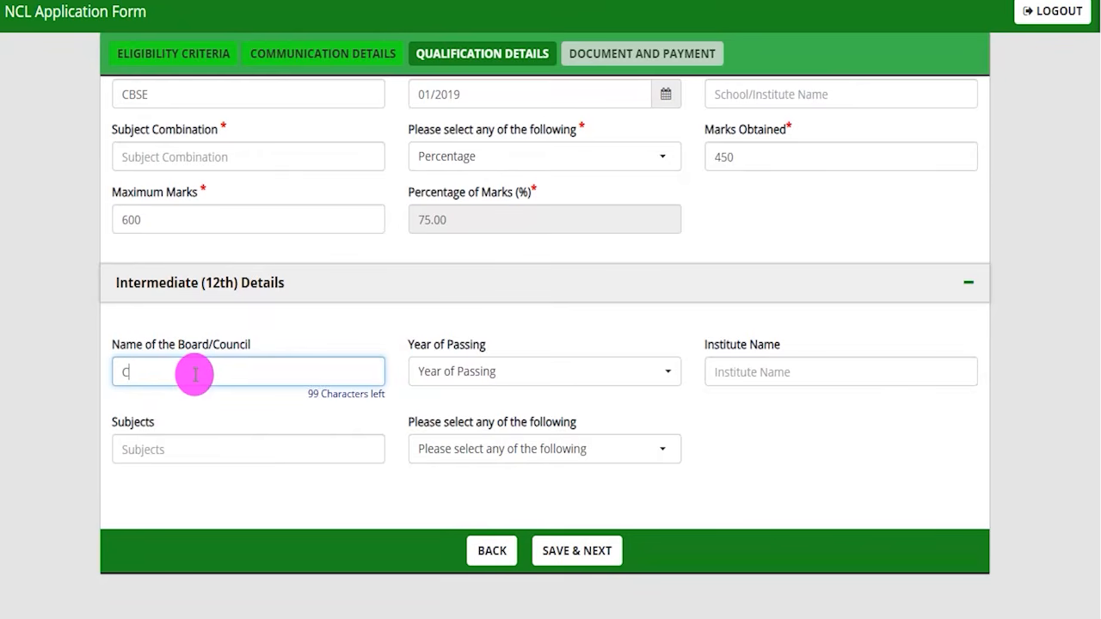
click(504, 375)
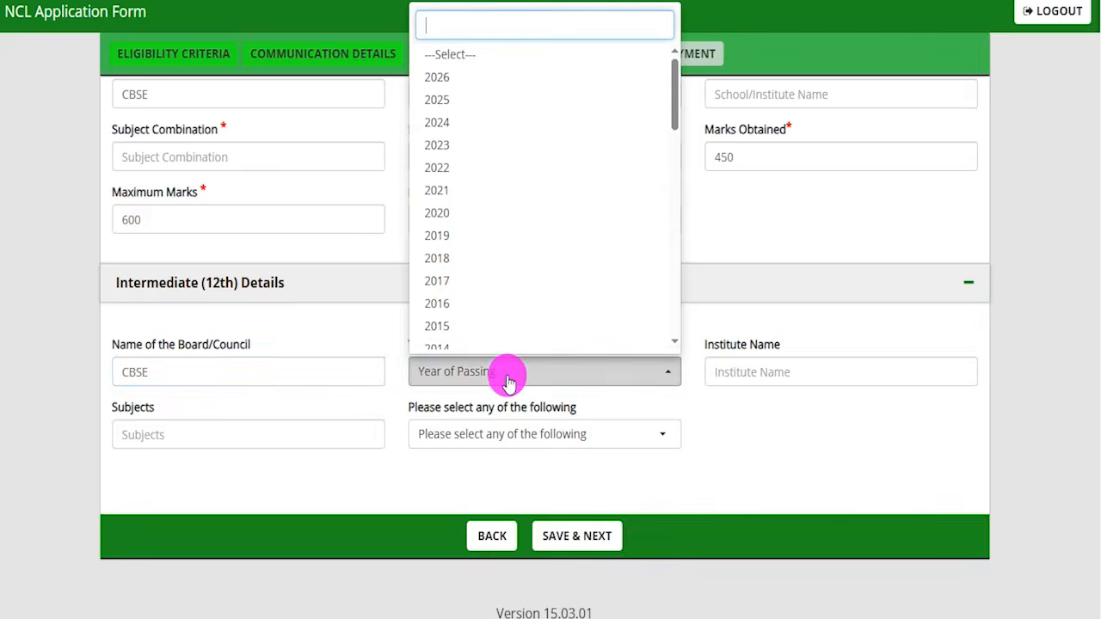
click(442, 191)
click(755, 372)
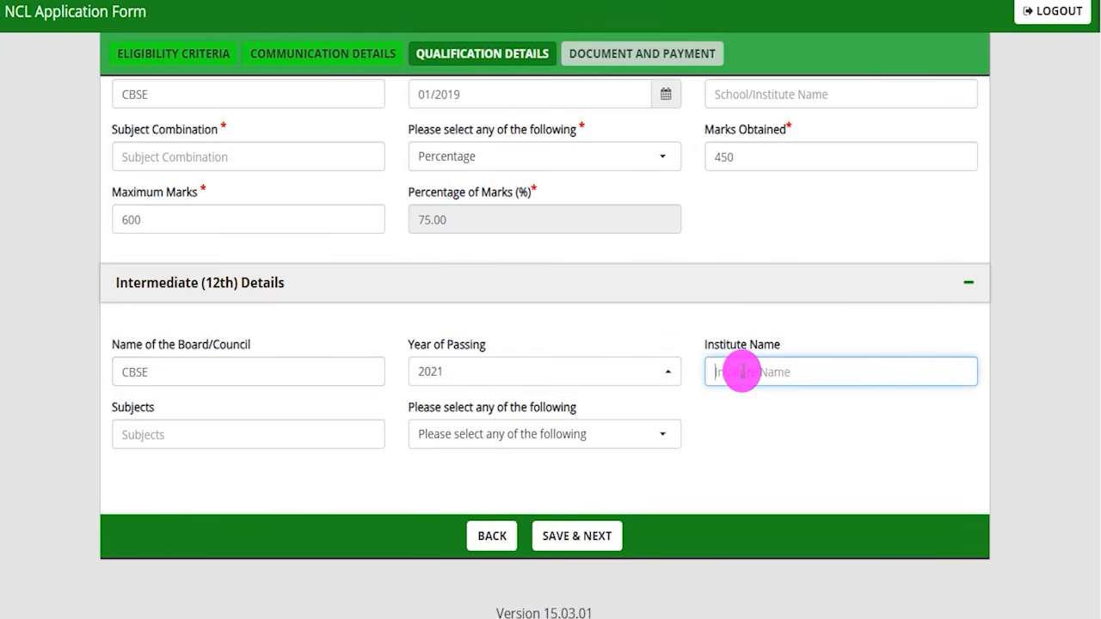
click(160, 434)
Record the Intermediate (12th) result as Percentage, with 450 marks obtained out of a maximum of 600
click(480, 445)
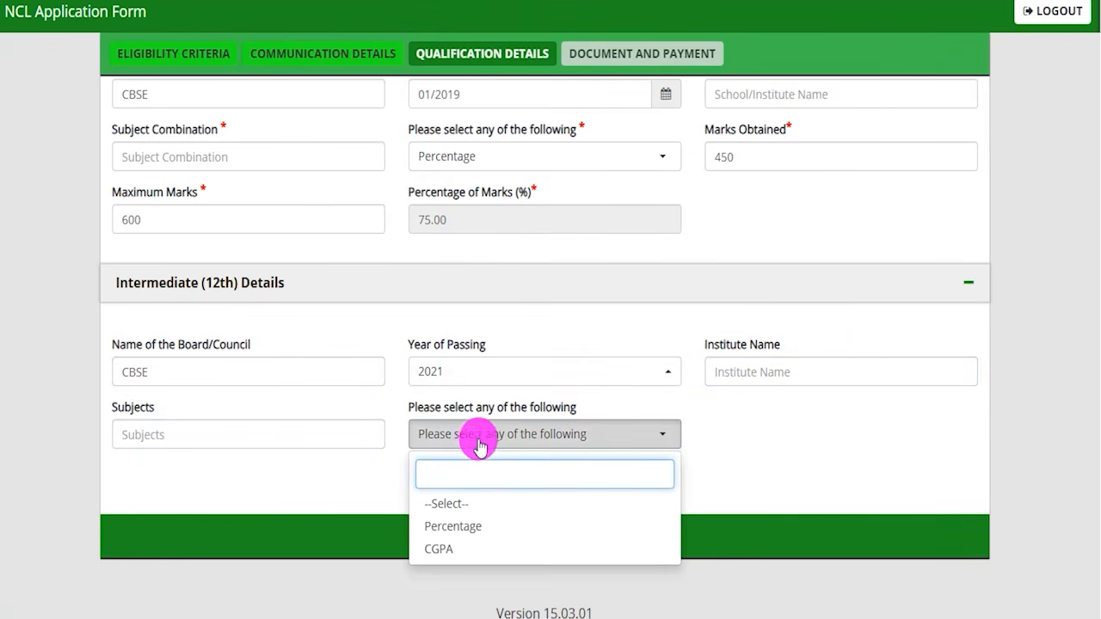
click(465, 526)
click(748, 435)
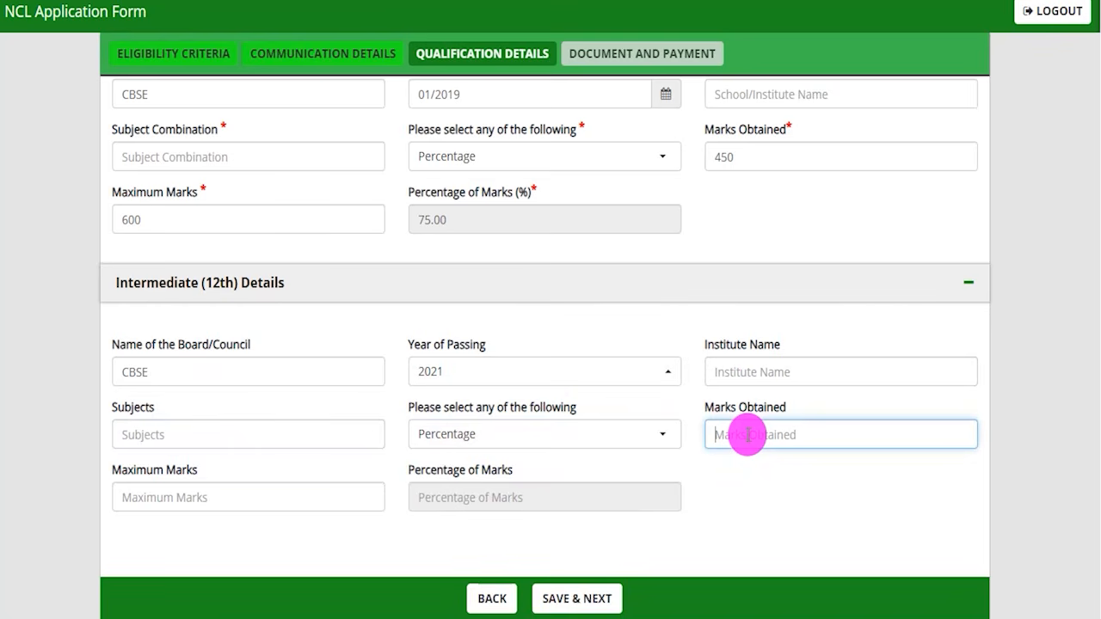
text(450)
key(Tab)
text(60)
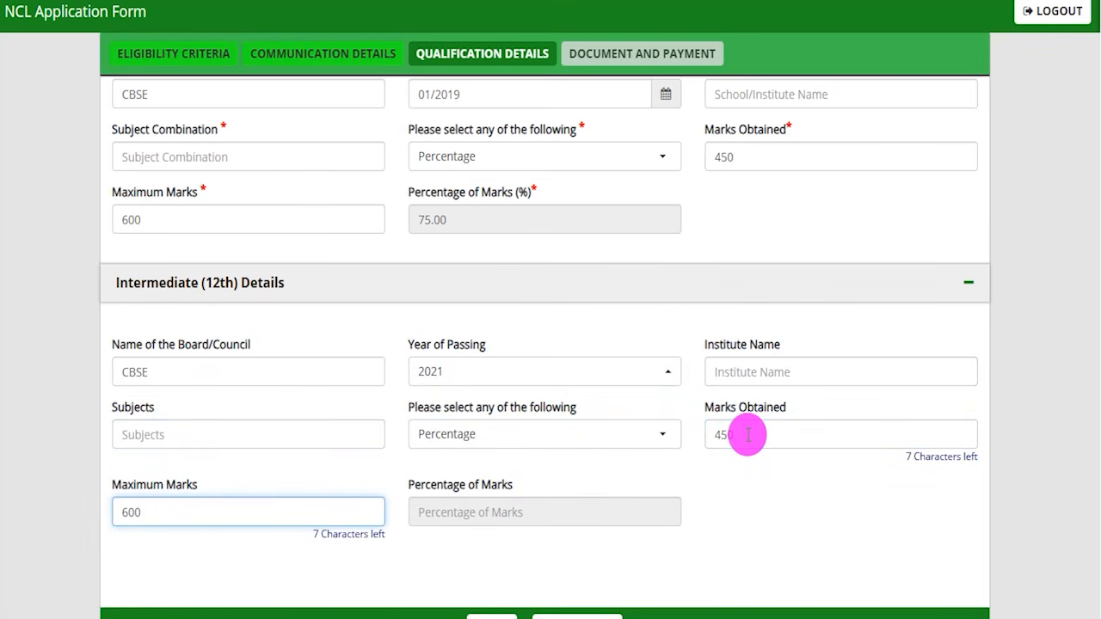
click(706, 510)
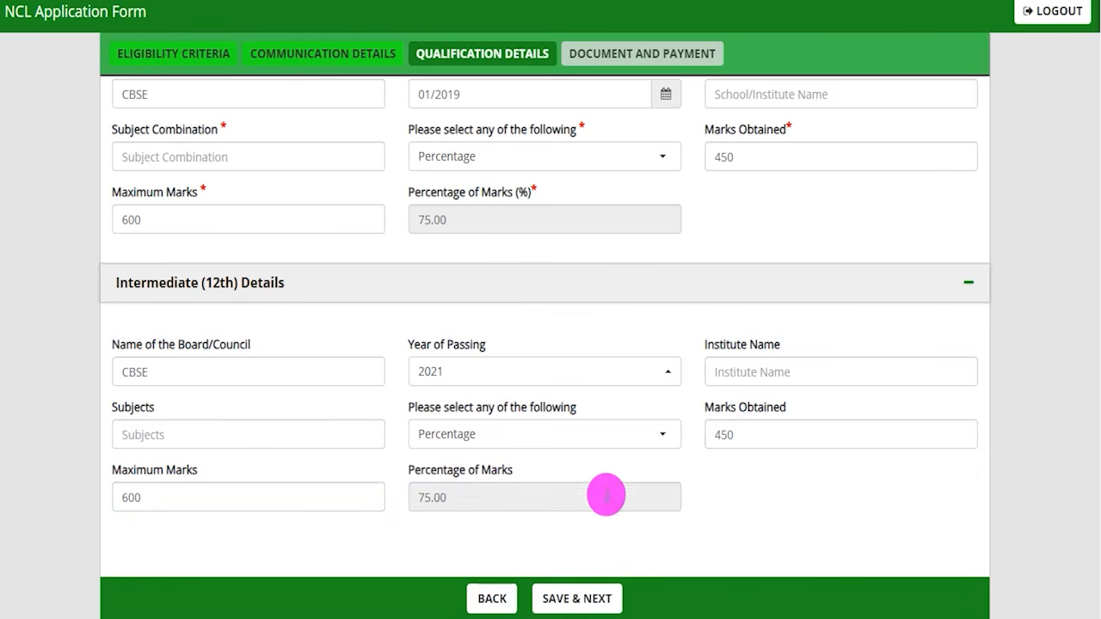
Highlight the calculated Intermediate percentage of marks, and save the qualification details to proceed to Document and Payment
drag(419, 496, 484, 499)
click(736, 520)
scroll(742, 508, down, 1)
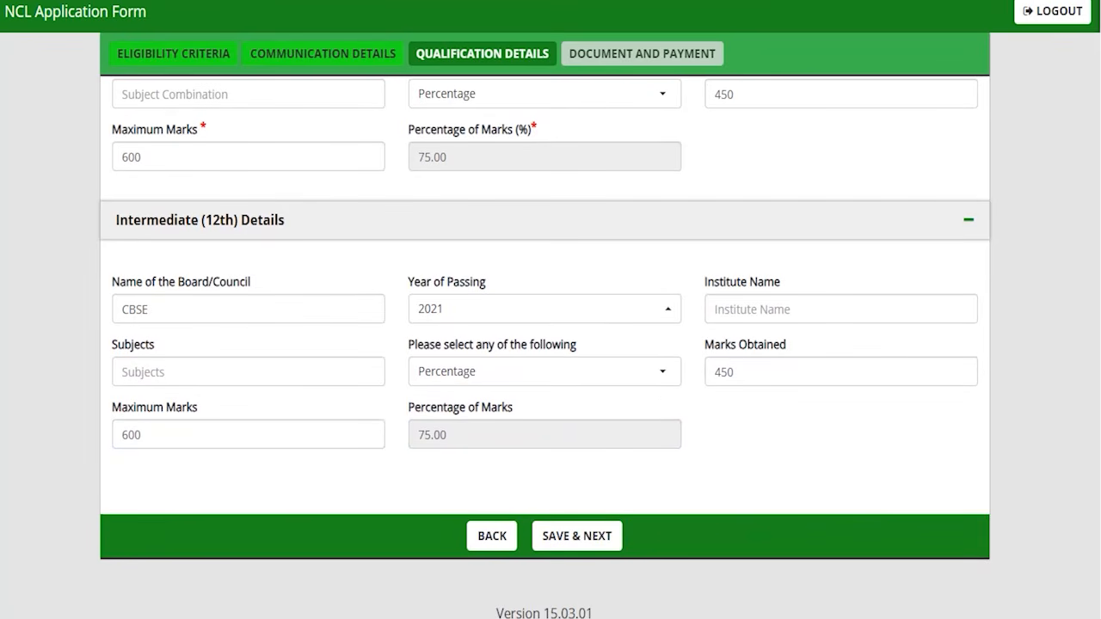
drag(764, 431, 621, 522)
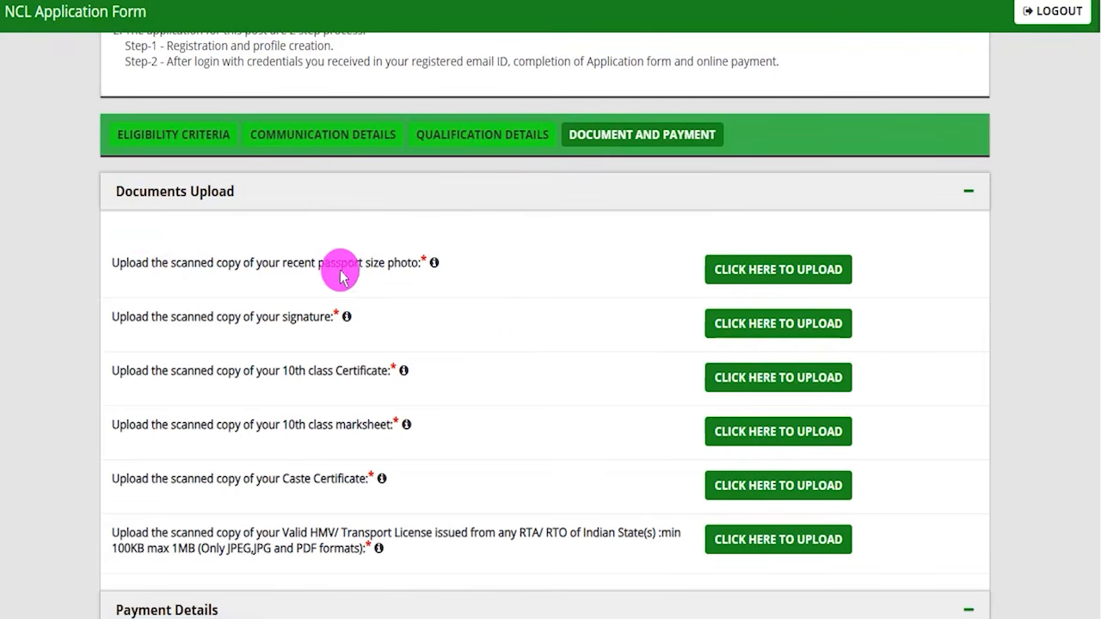
Highlight the required uploads in turn: passport size photo, signature, 10th class certificate and marksheet, caste certificate, and HMV/Transport License
drag(261, 263, 385, 262)
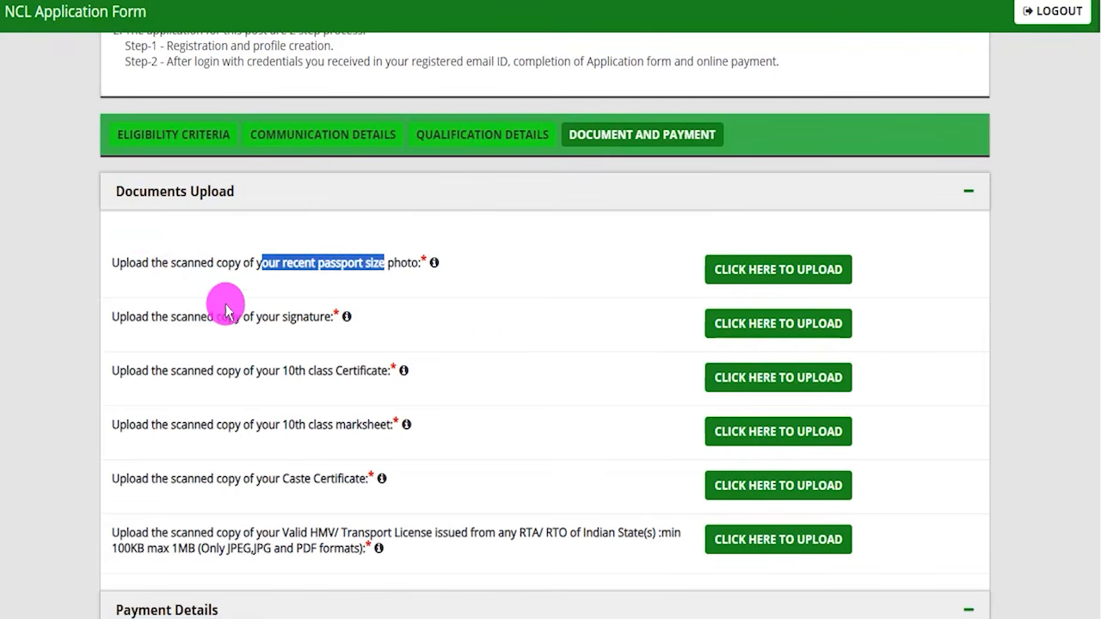
drag(216, 317, 282, 317)
drag(334, 372, 256, 371)
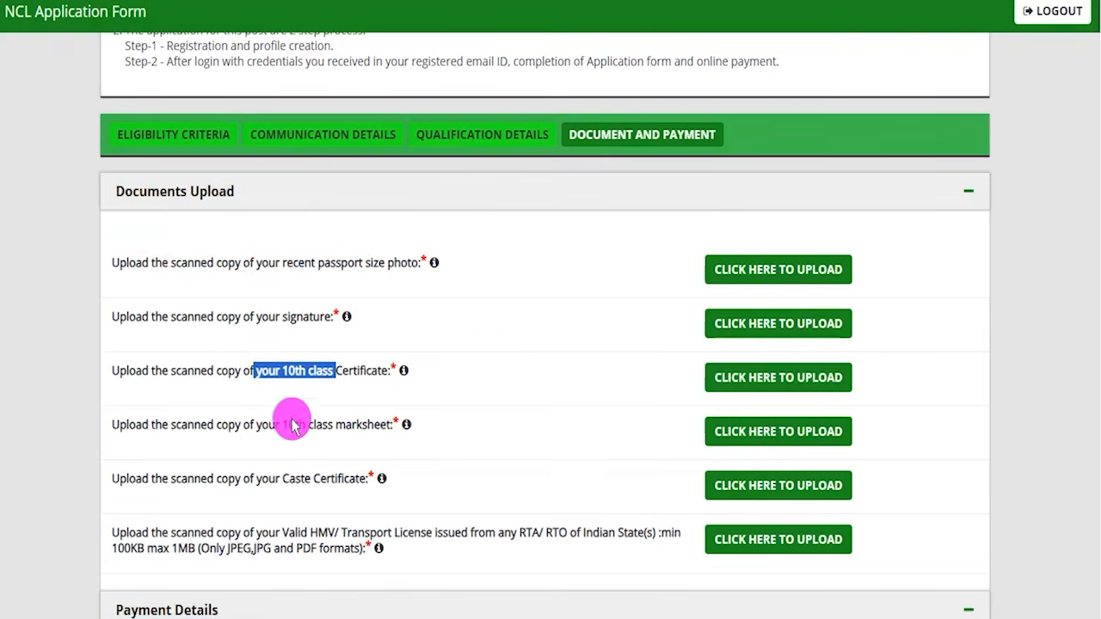
drag(263, 424, 344, 424)
drag(251, 480, 341, 481)
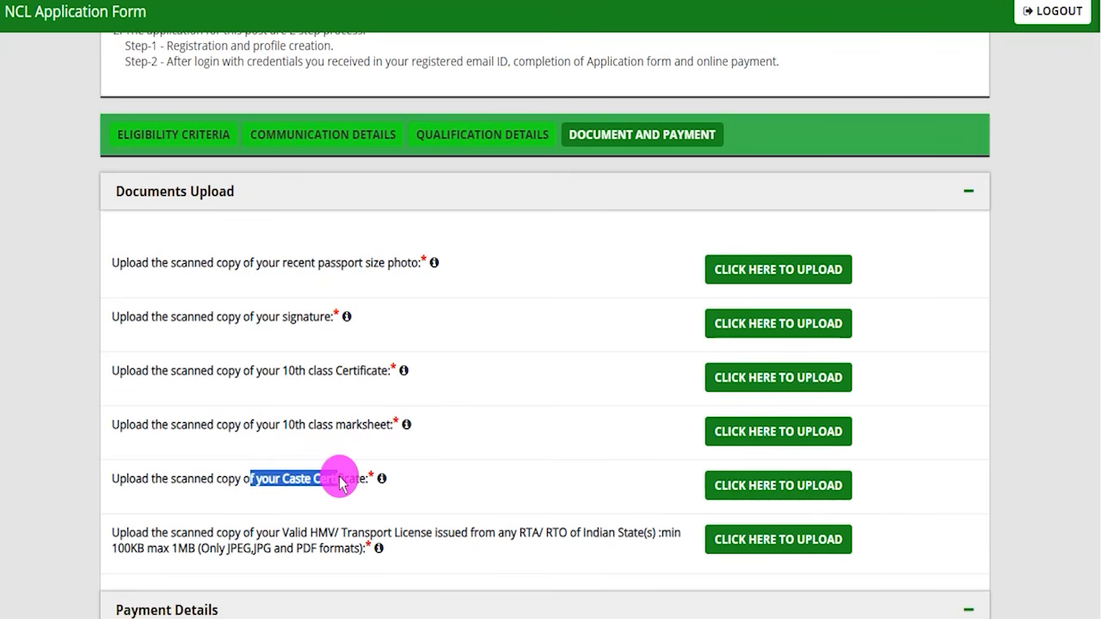
drag(342, 481, 338, 479)
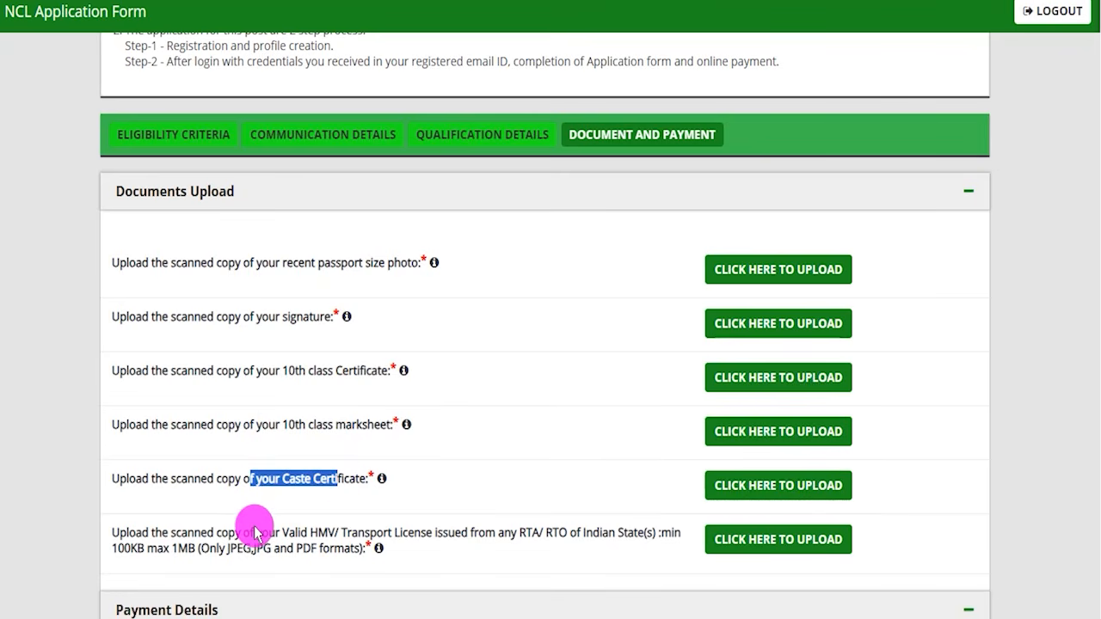
drag(175, 532, 257, 534)
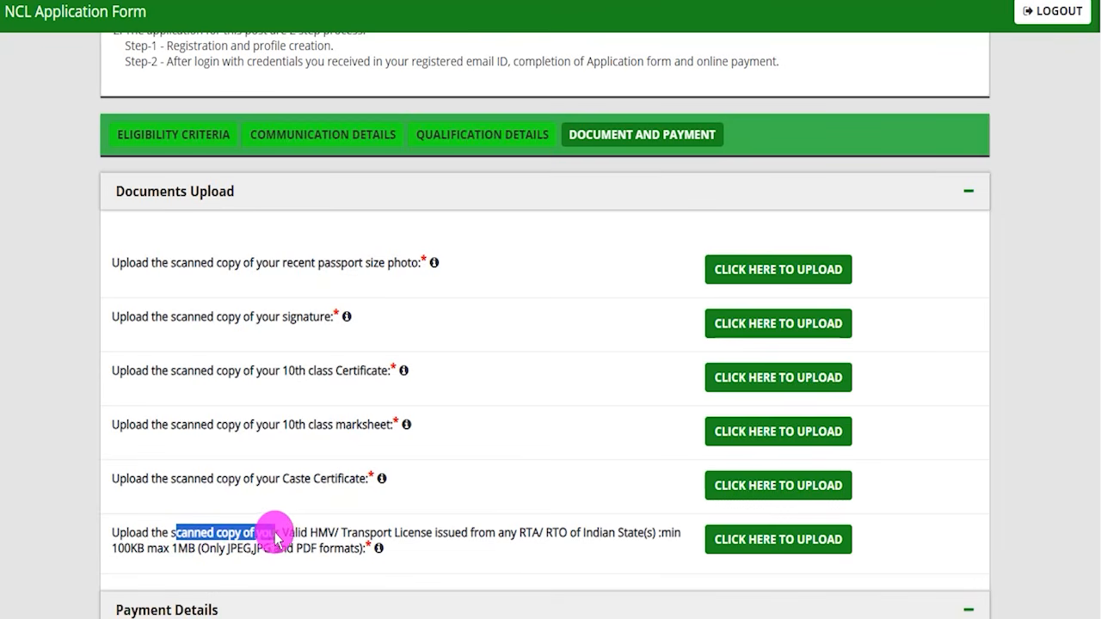
drag(331, 536, 430, 531)
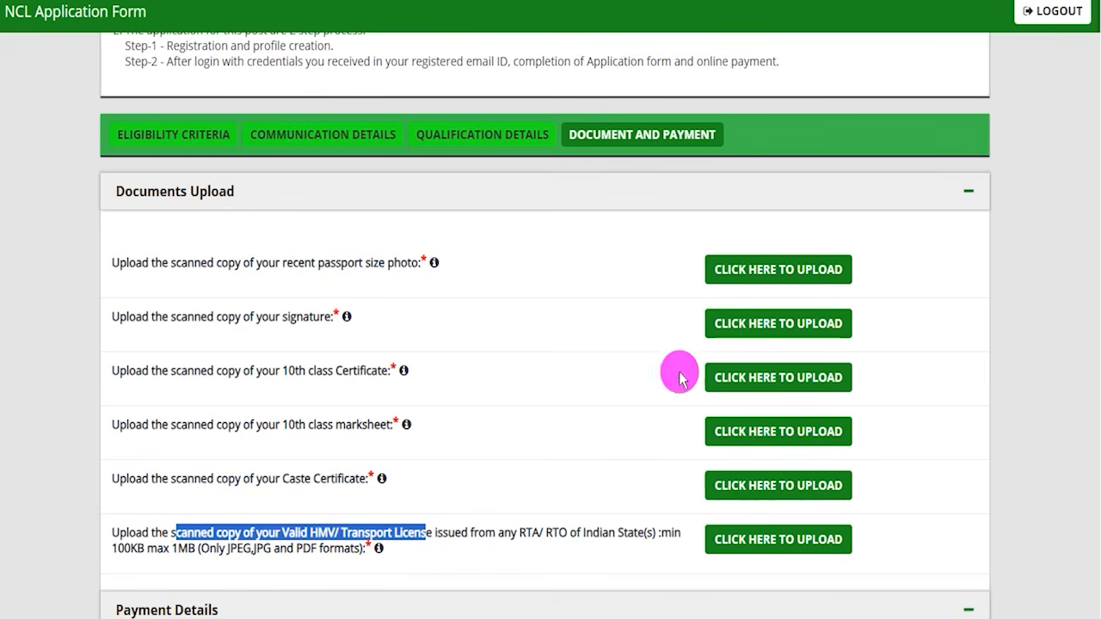
Open the passport size photo upload, highlight its background, file size, format and dimension instructions, and close it without uploading
drag(176, 265, 384, 263)
click(731, 267)
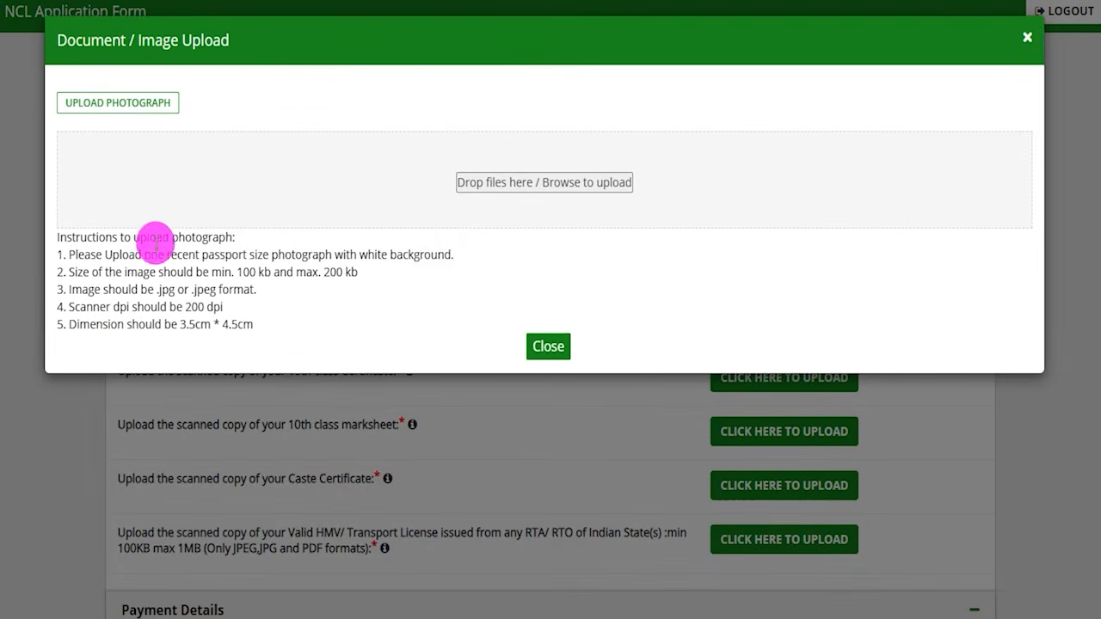
drag(140, 239, 204, 237)
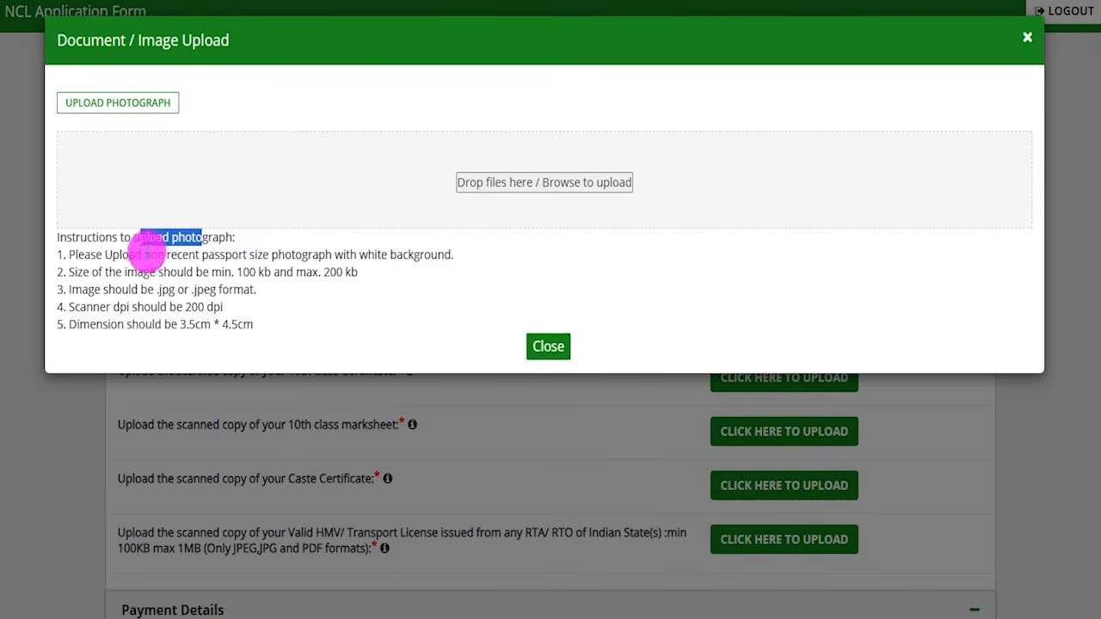
drag(125, 253, 343, 253)
drag(243, 272, 342, 272)
drag(153, 291, 201, 291)
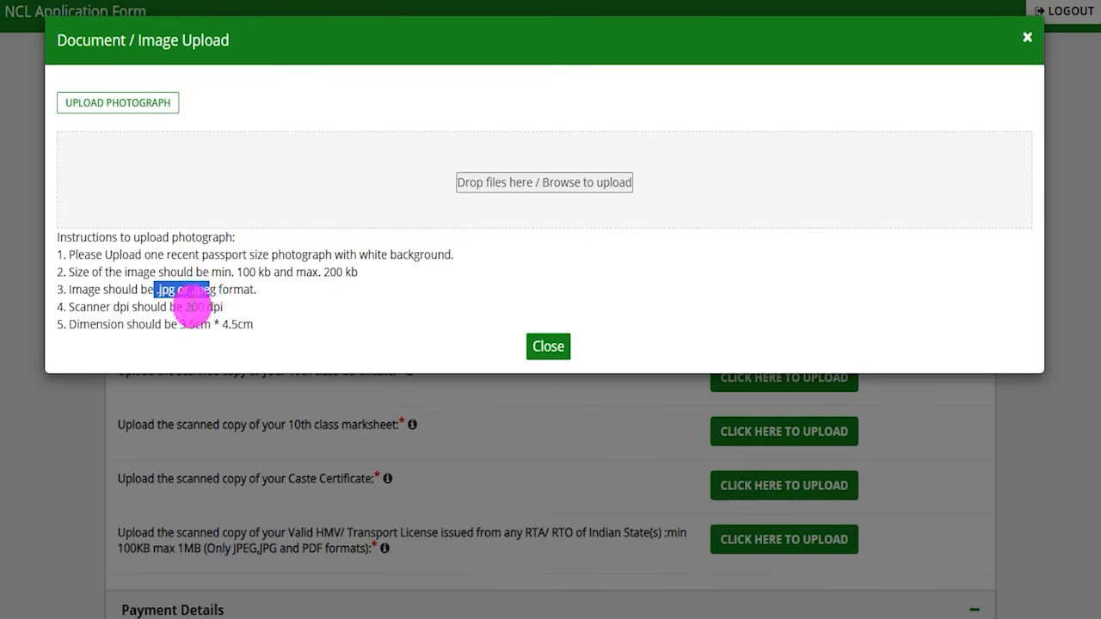
drag(177, 325, 204, 325)
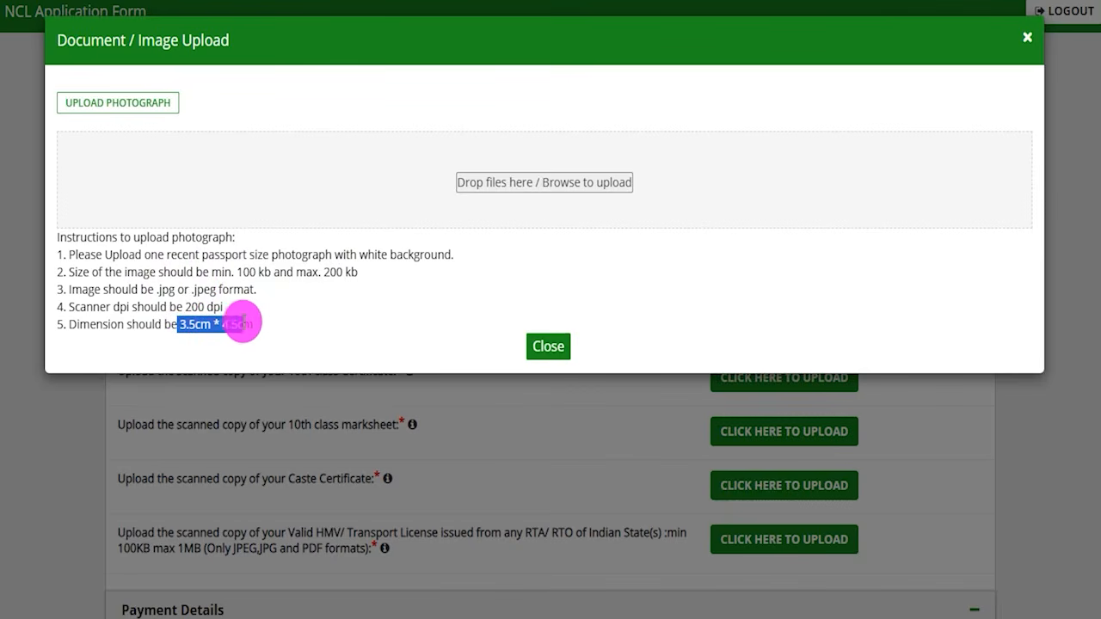
click(332, 319)
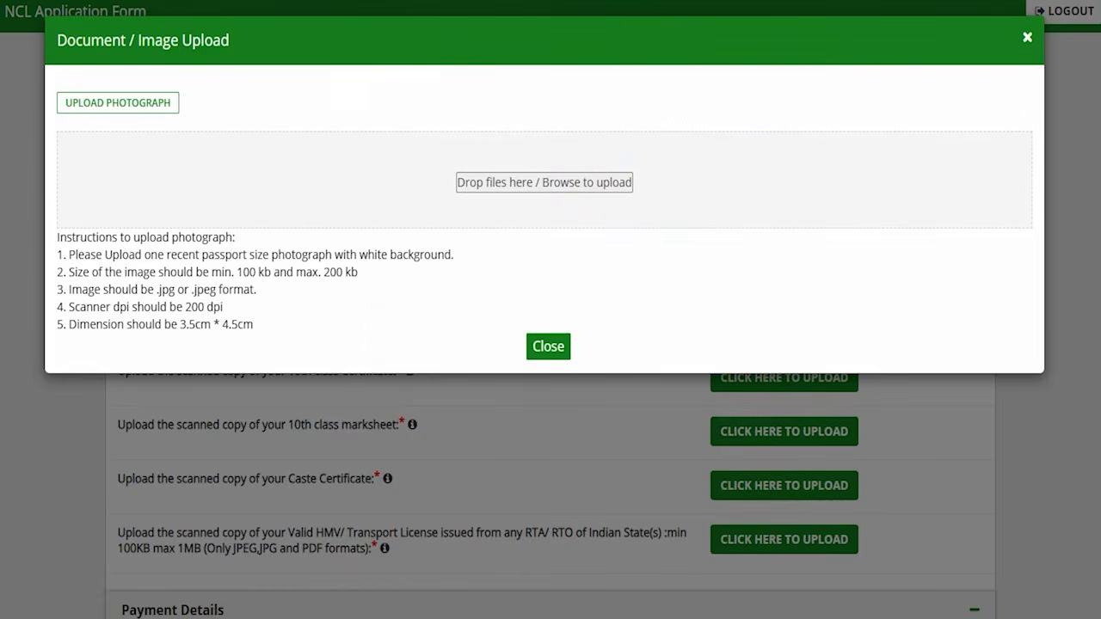
click(1025, 40)
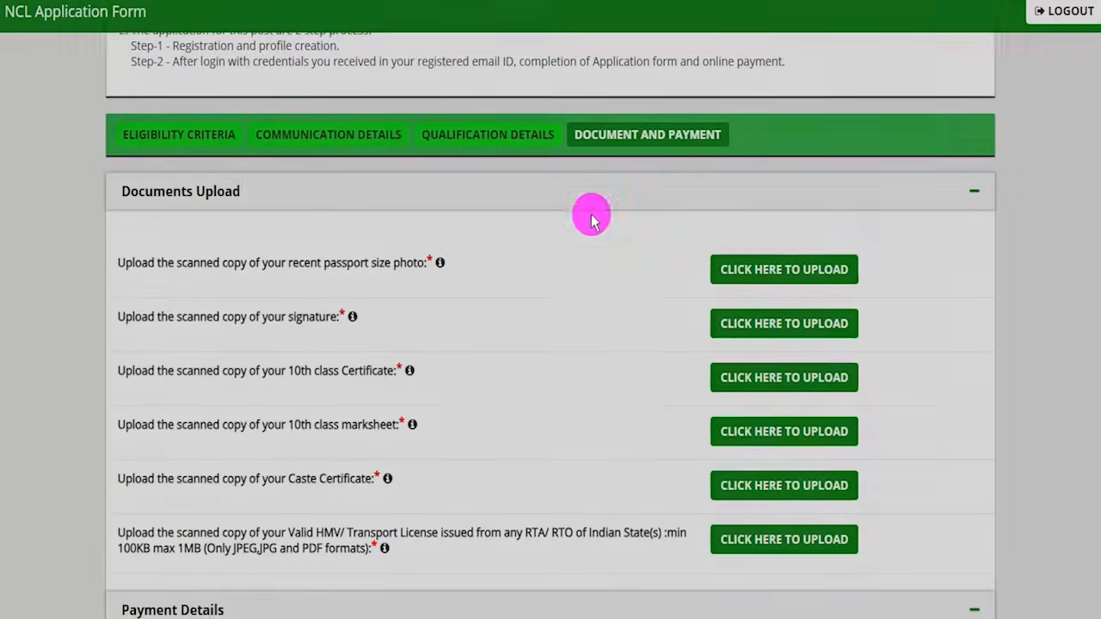
Open the signature upload, highlight its file size and format instructions, and close it without uploading
drag(170, 316, 319, 316)
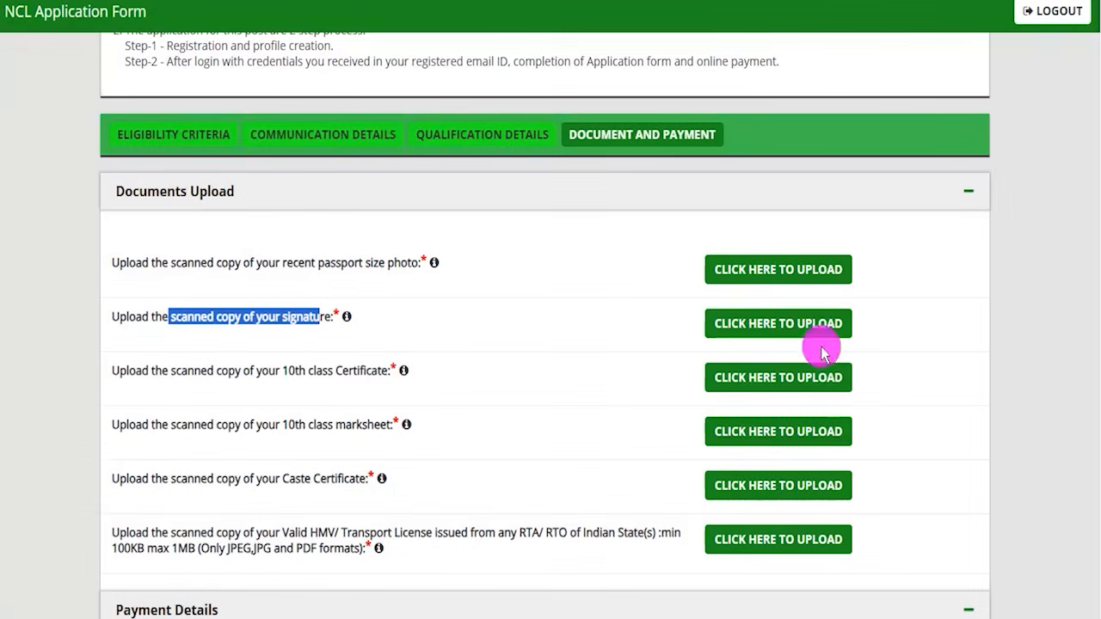
click(774, 322)
drag(268, 239, 338, 234)
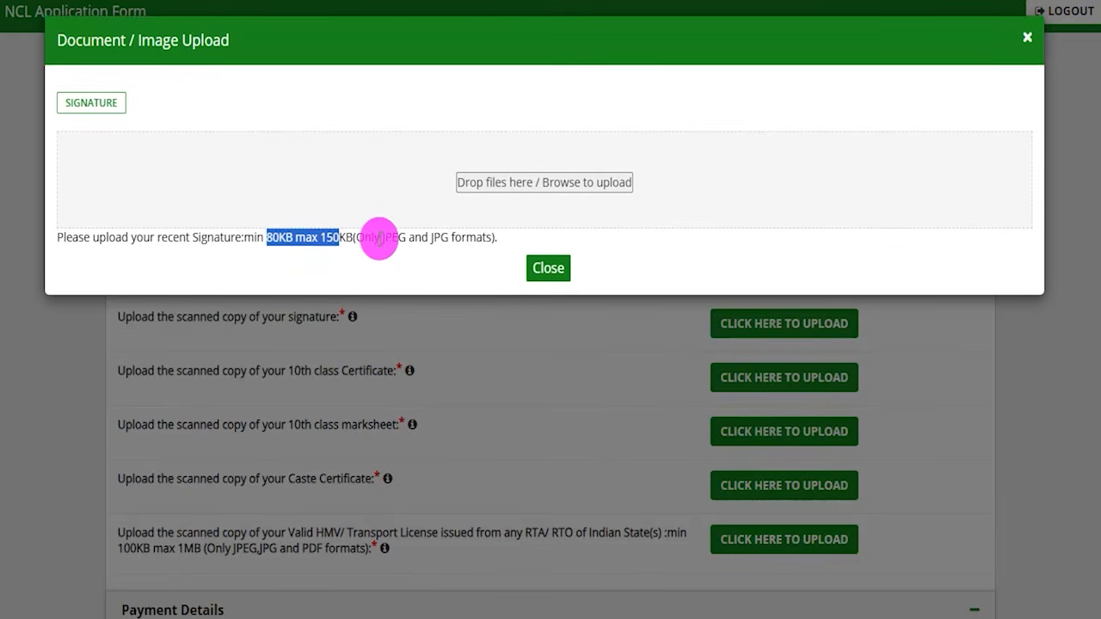
drag(379, 238, 408, 238)
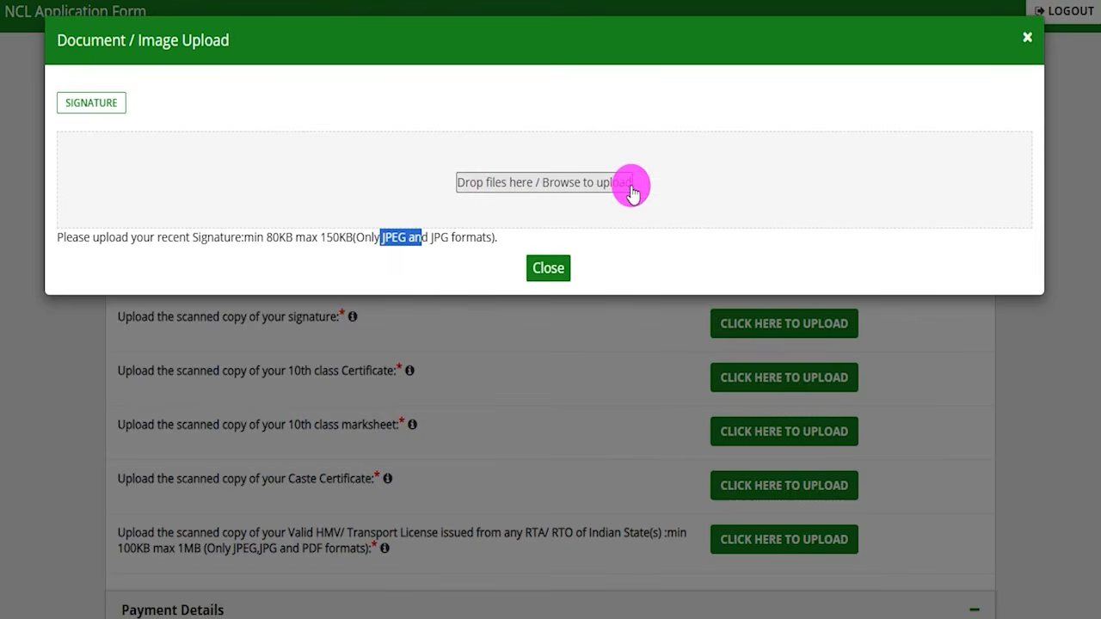
click(555, 269)
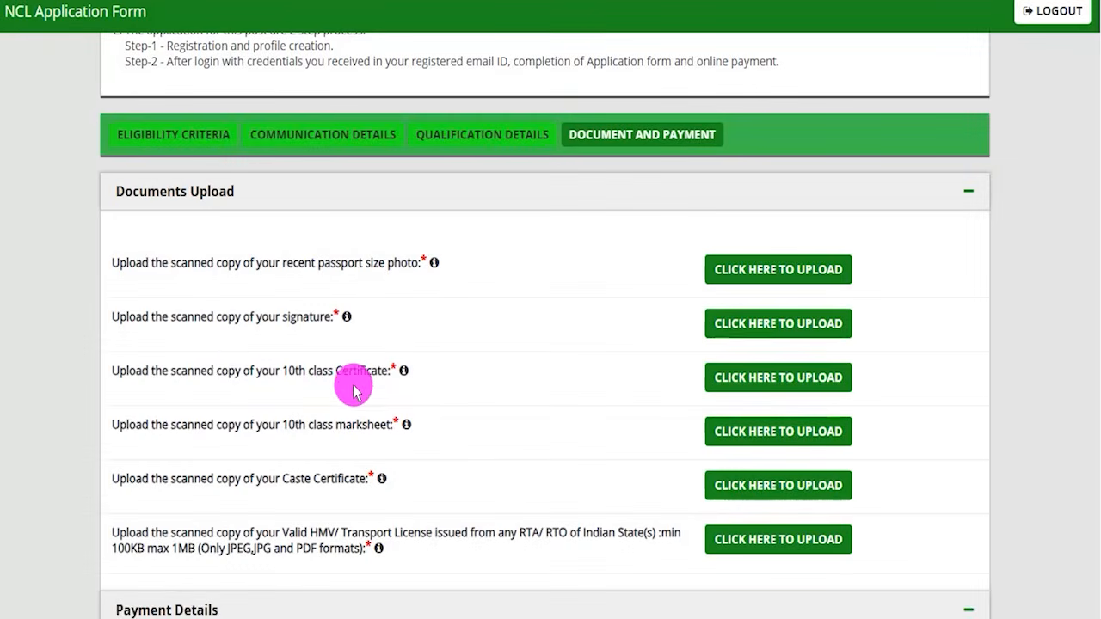
Open the 10th class certificate upload, highlight its file size and format instructions, and close it without uploading
drag(229, 371, 335, 375)
click(709, 370)
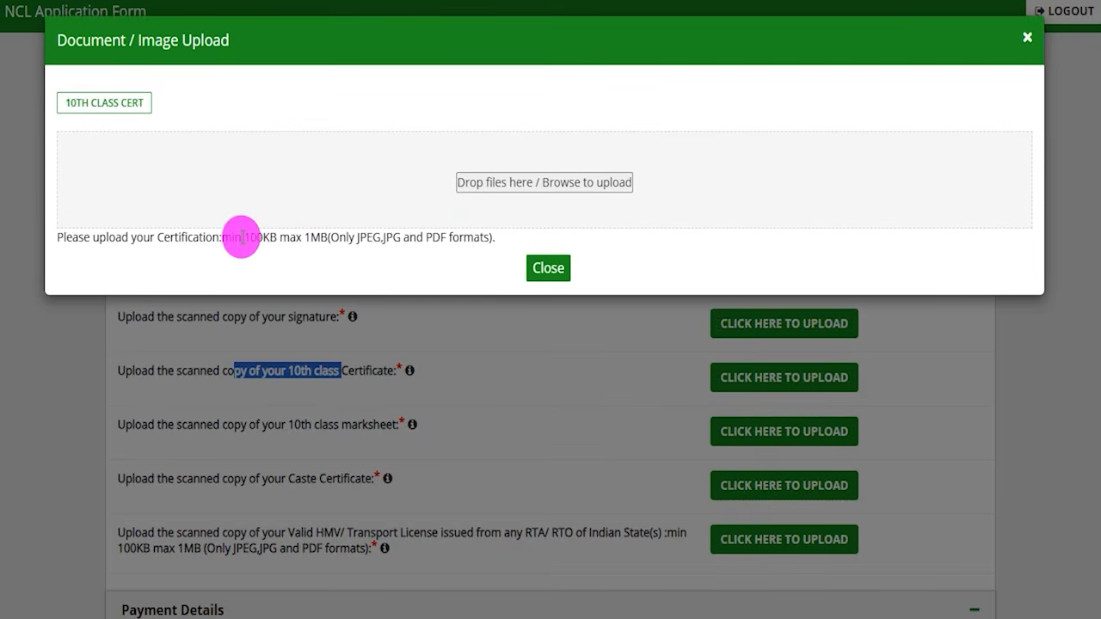
drag(243, 238, 451, 238)
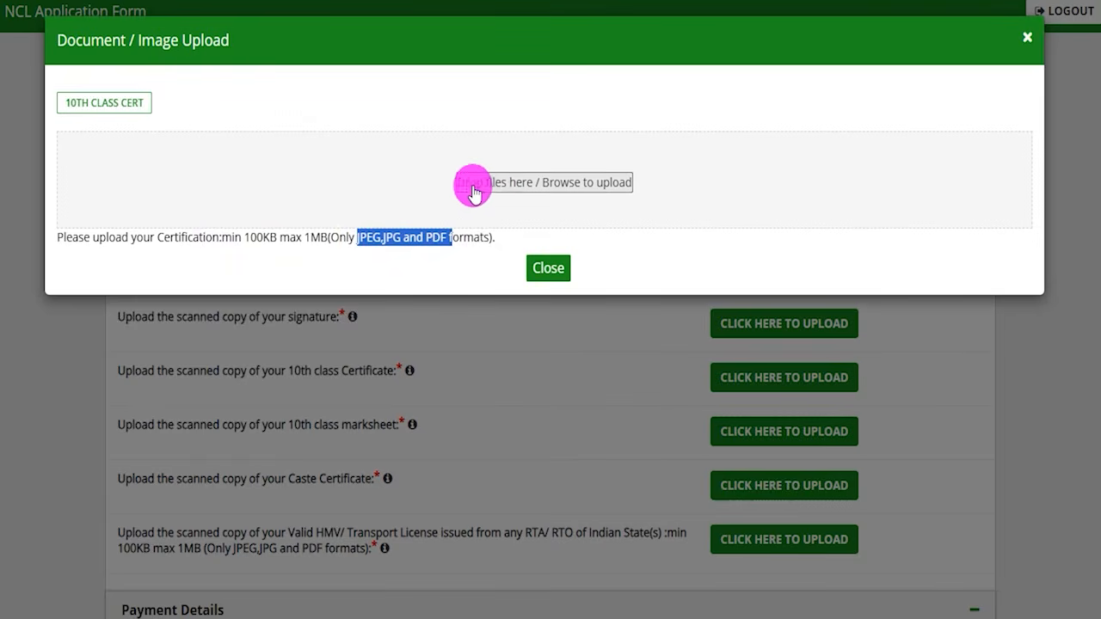
click(549, 265)
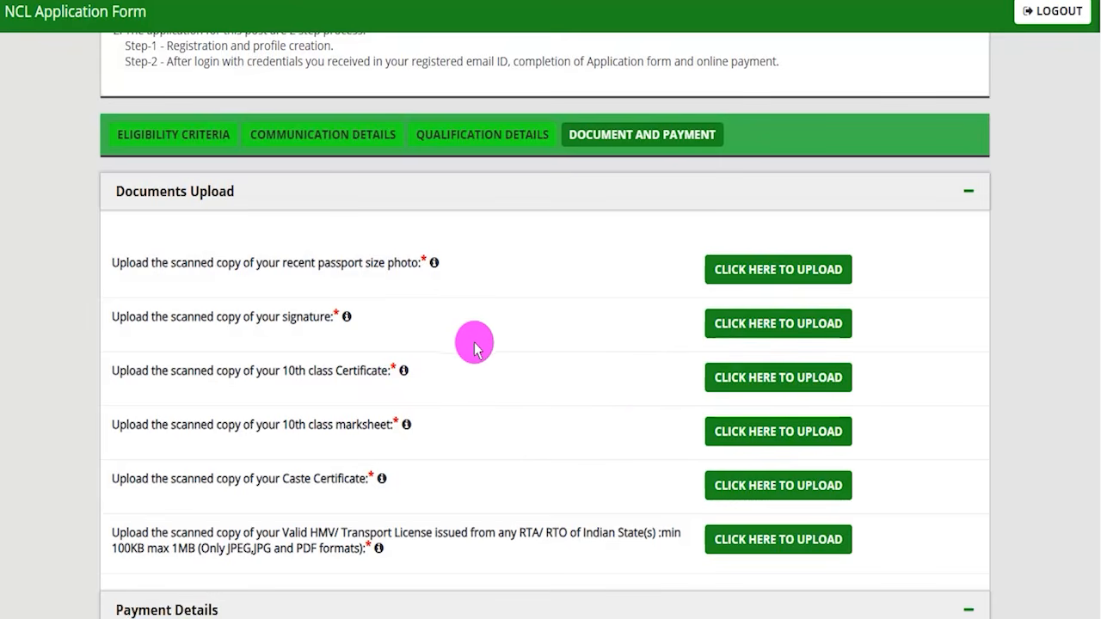
Highlight the Applicable Registration Fee label and its amount in Payment Details
scroll(552, 441, down, 6)
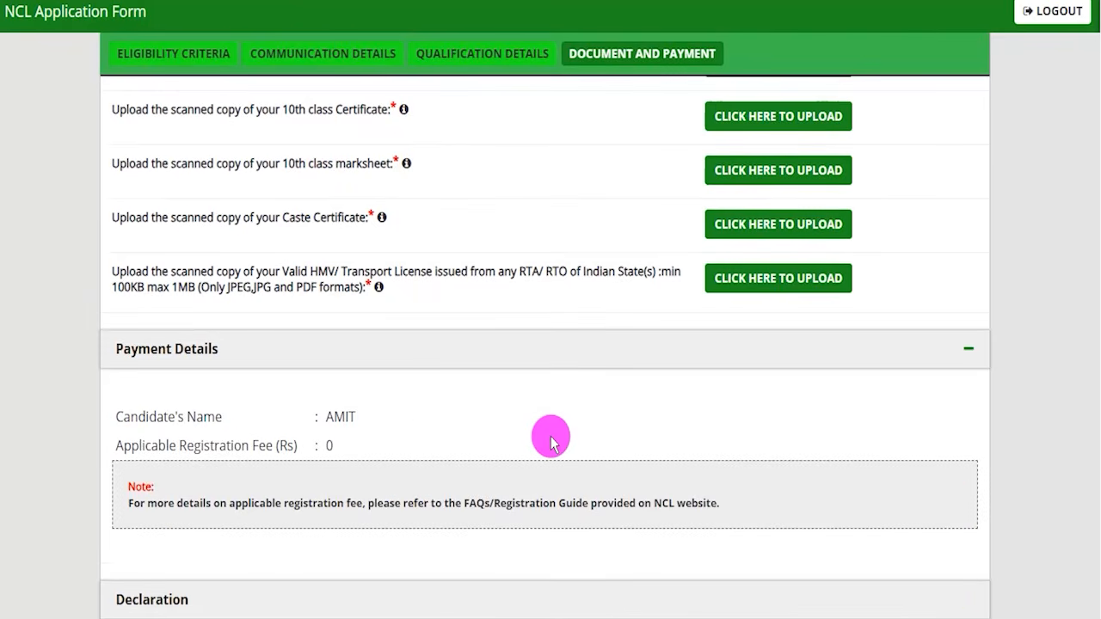
scroll(552, 441, down, 1)
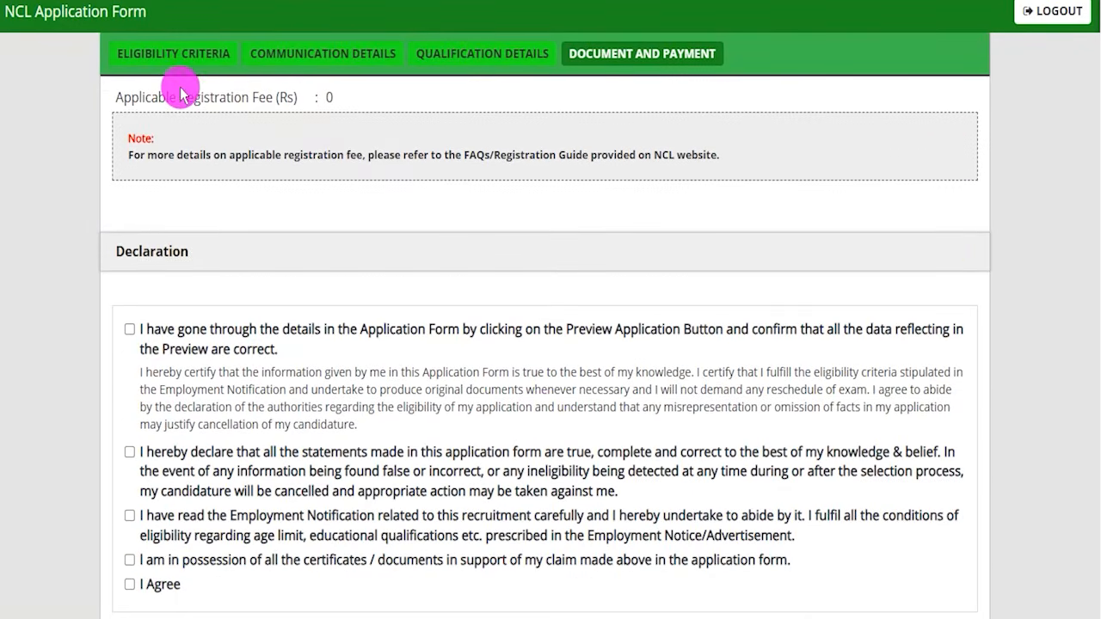
drag(138, 97, 297, 104)
click(330, 97)
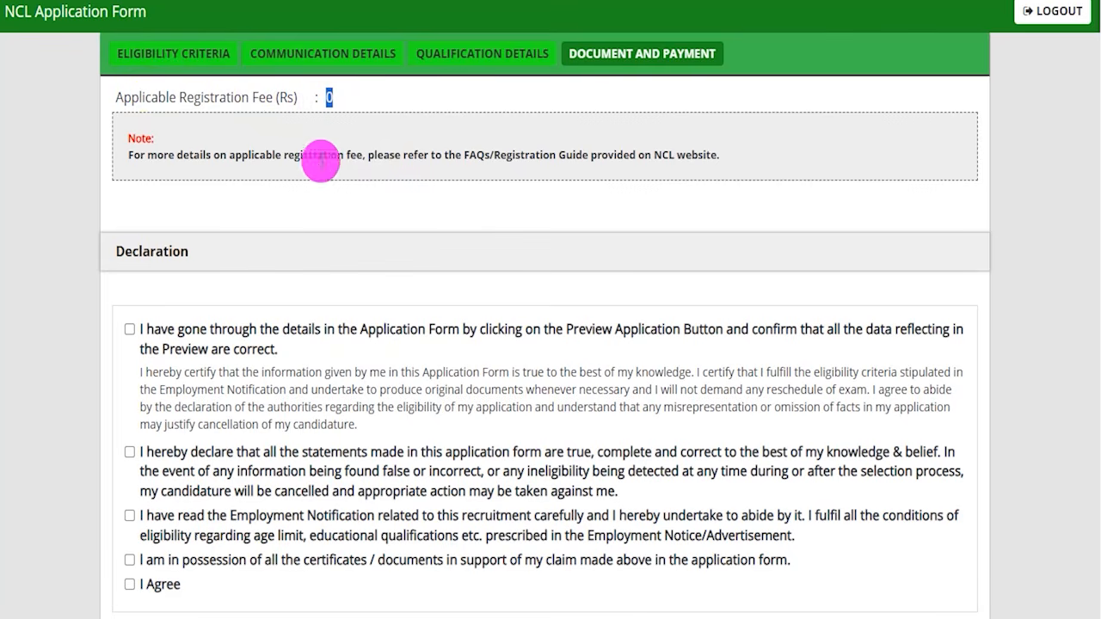
Accept all four declaration statements and the I Agree confirmation in the Declaration section
scroll(446, 365, down, 1)
scroll(59, 231, down, 3)
scroll(158, 204, up, 2)
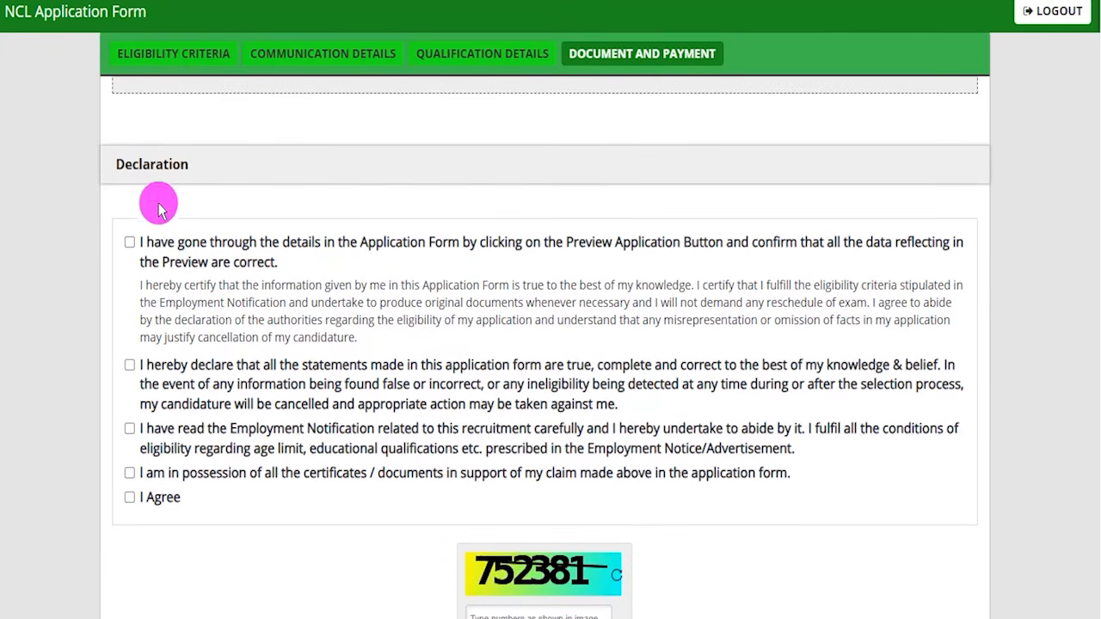
click(130, 243)
click(130, 365)
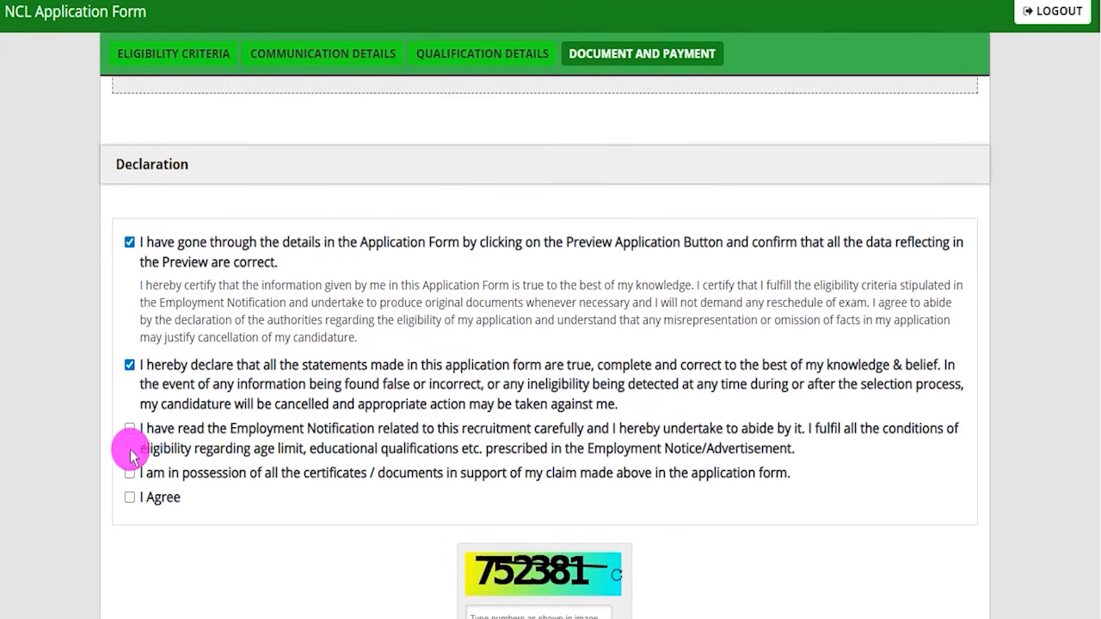
click(130, 473)
click(130, 428)
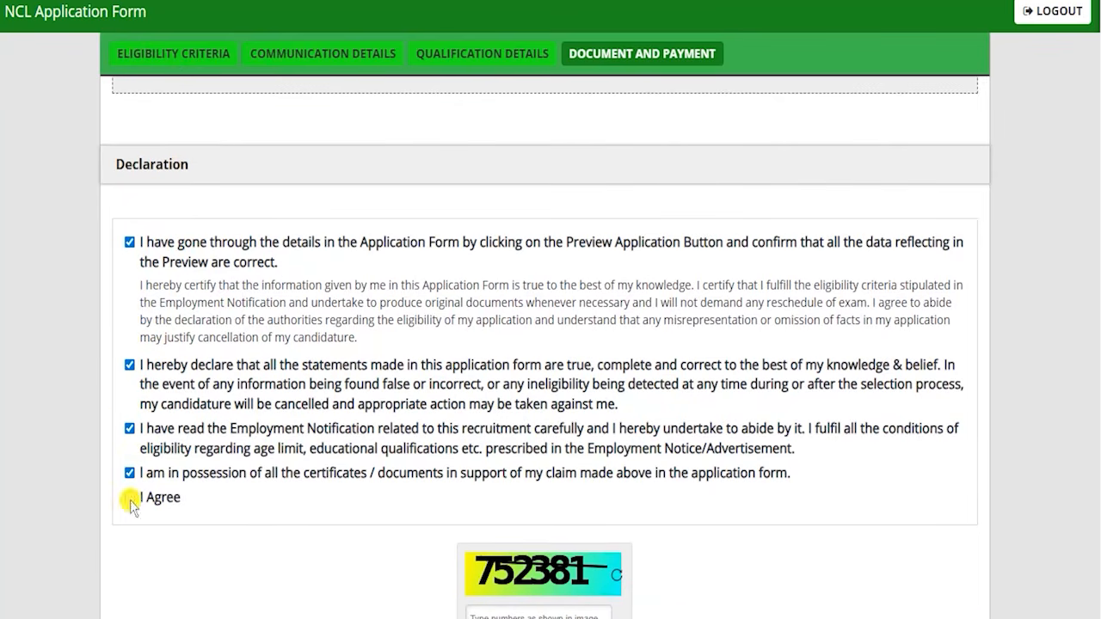
click(130, 498)
Mark the captcha image, underline its entry field, and draw arrows to the Preview, Back and Submit options
scroll(290, 457, down, 2)
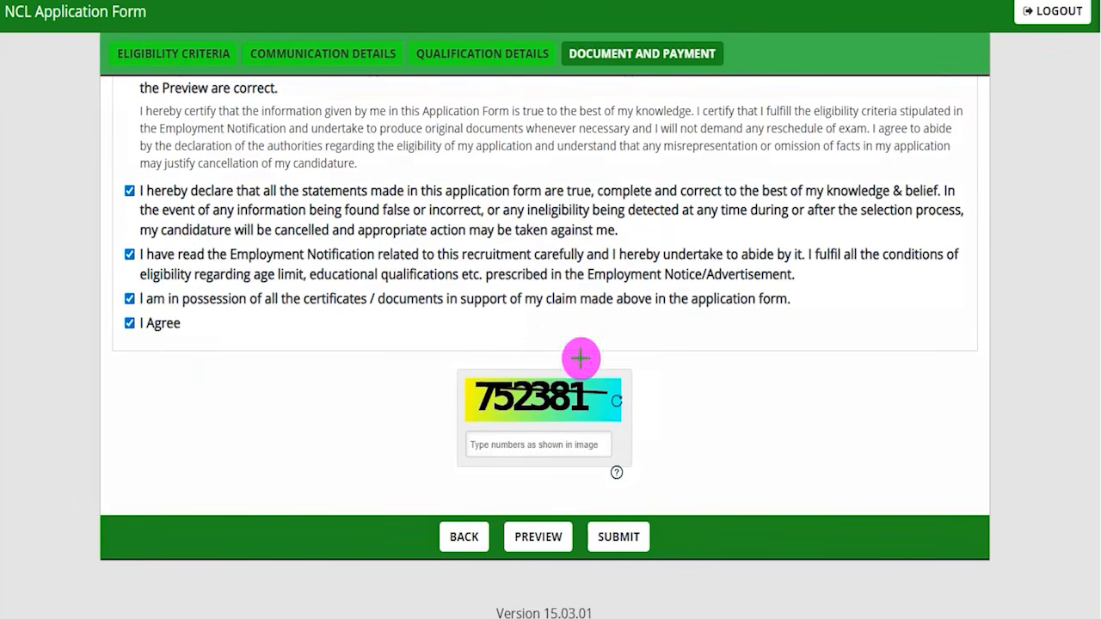
drag(600, 382, 634, 320)
drag(499, 450, 593, 450)
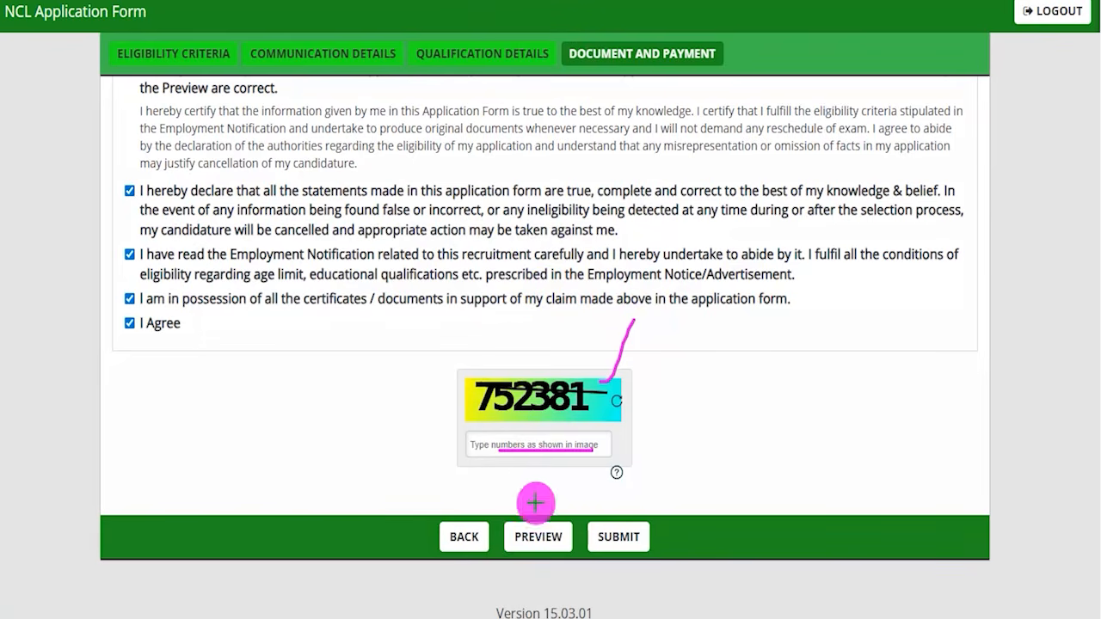
drag(662, 369, 559, 517)
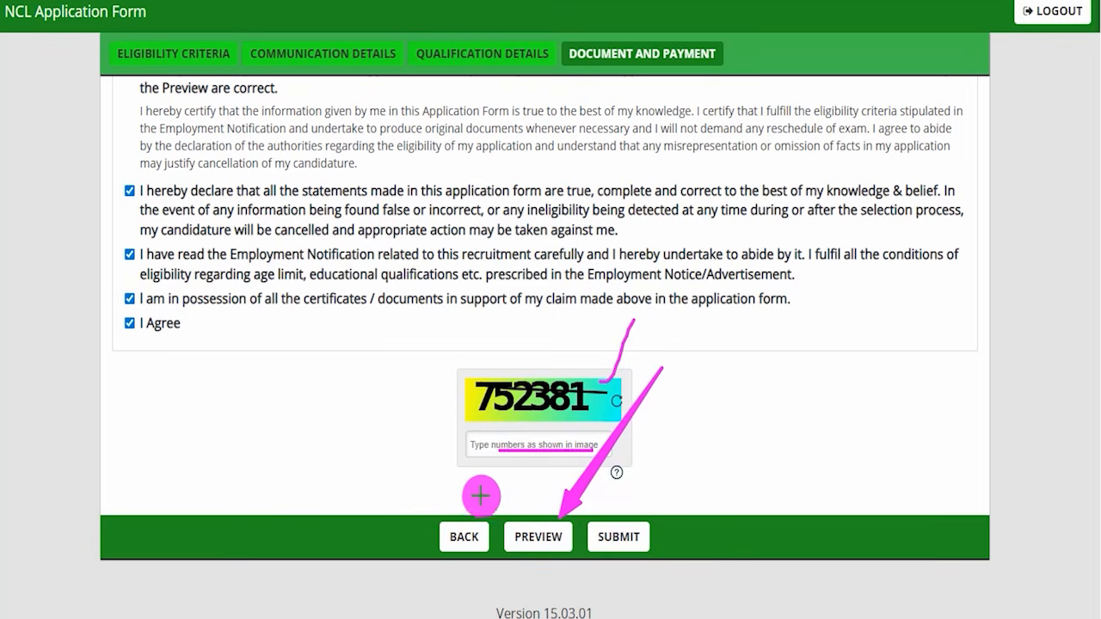
drag(400, 387, 449, 516)
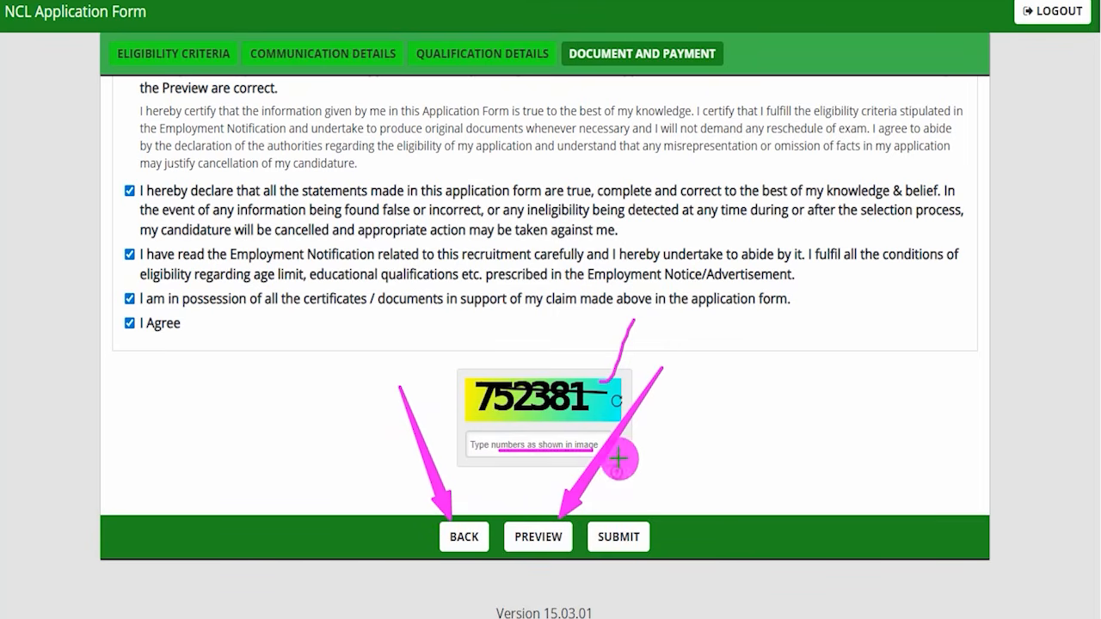
drag(754, 372, 658, 510)
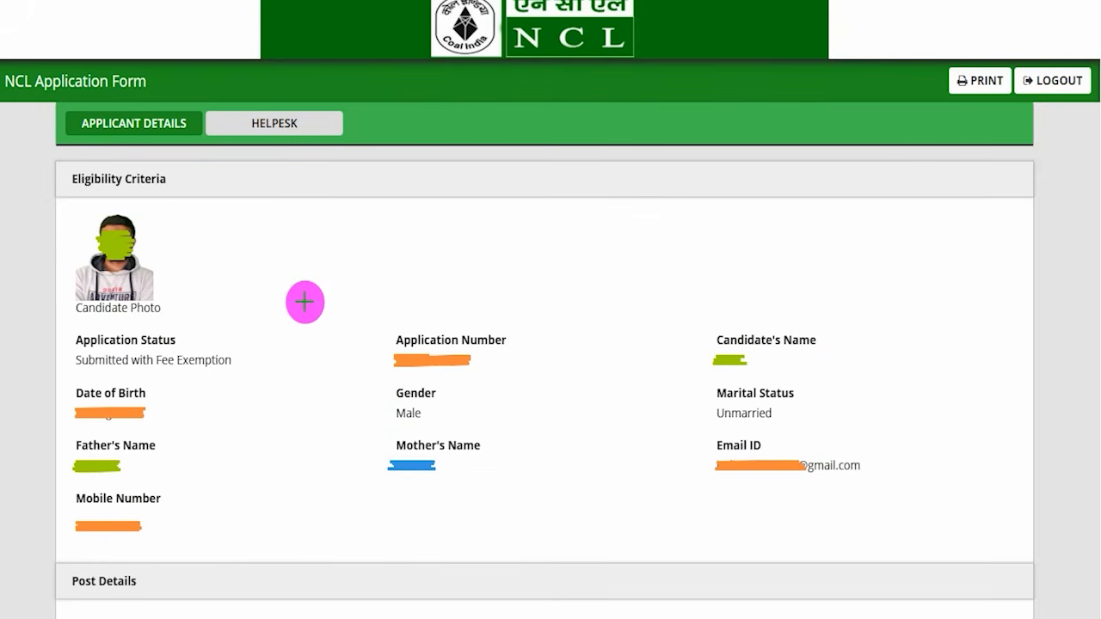
Draw five tick marks beside the candidate photo in the submitted application's Eligibility Criteria section
drag(210, 259, 275, 200)
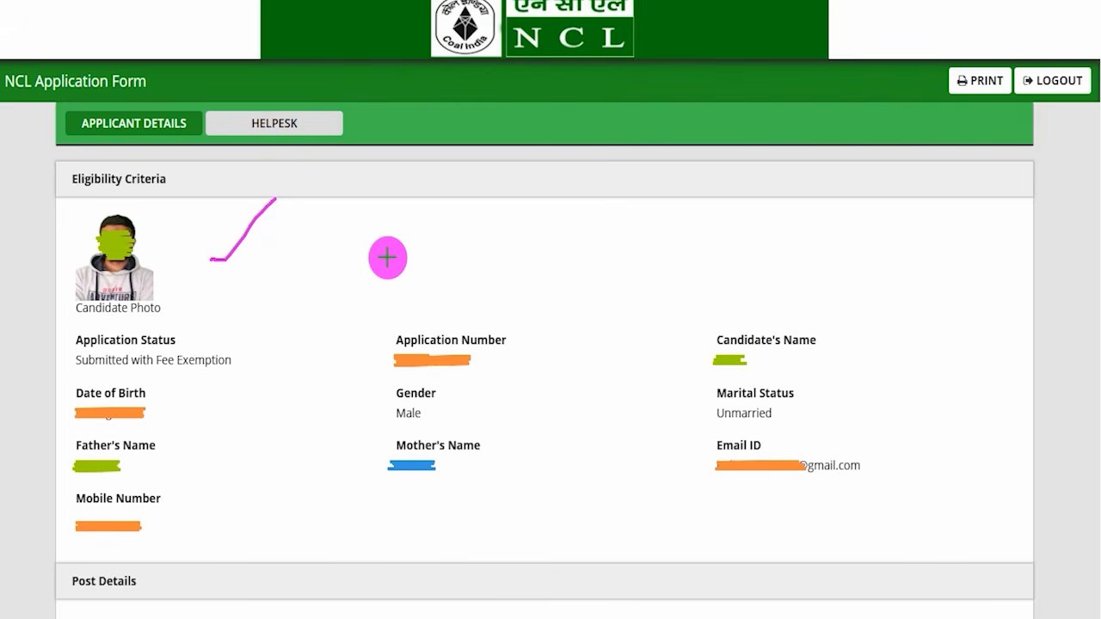
drag(339, 234, 376, 178)
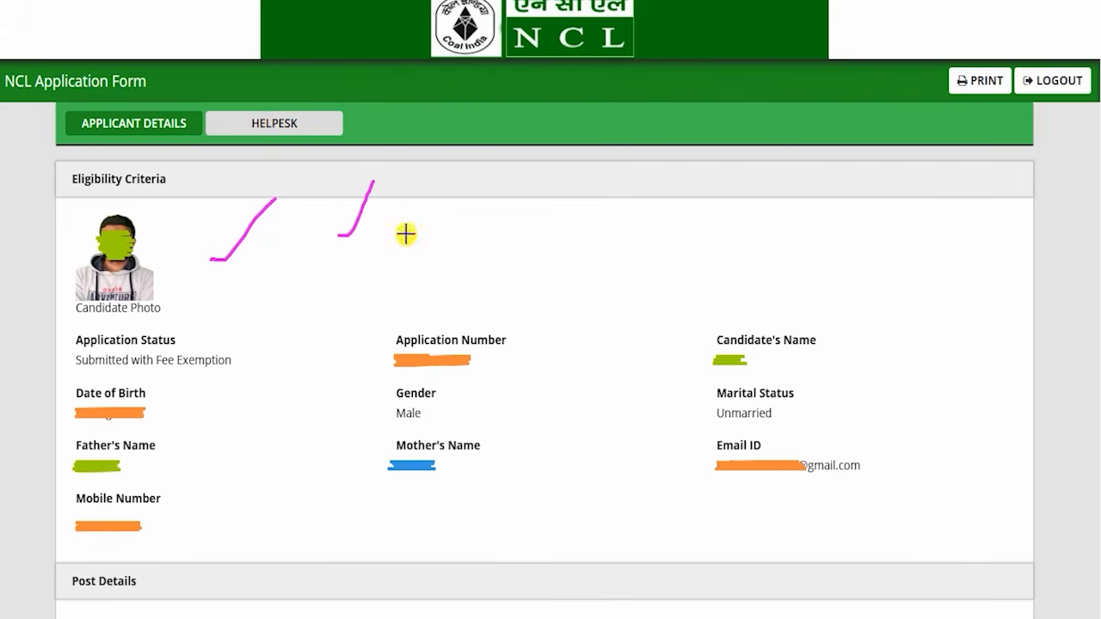
drag(405, 234, 460, 179)
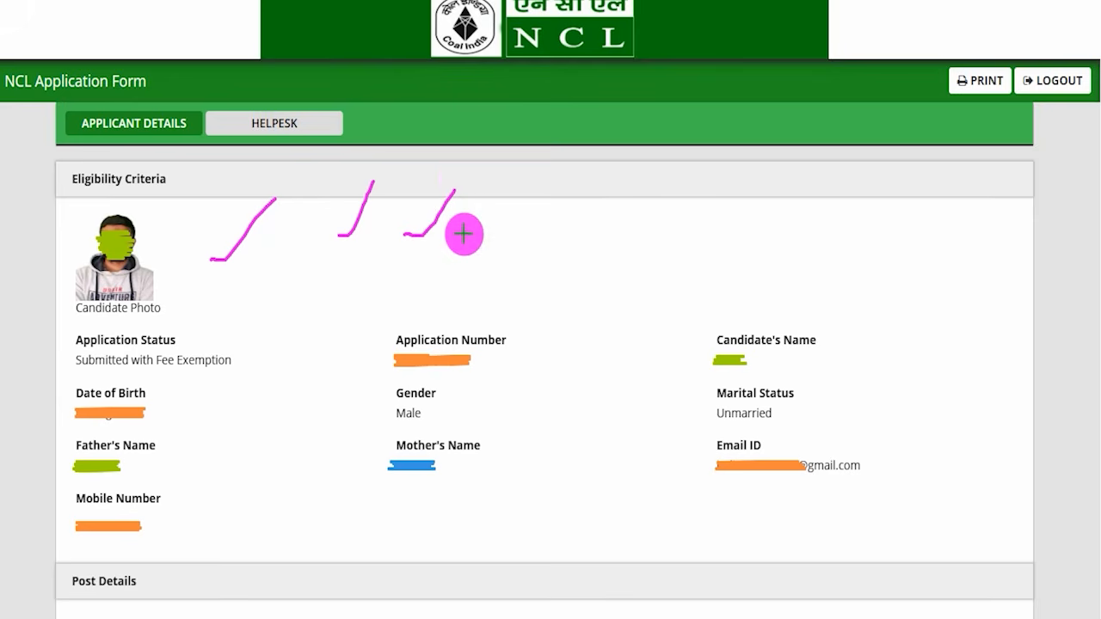
drag(463, 234, 525, 169)
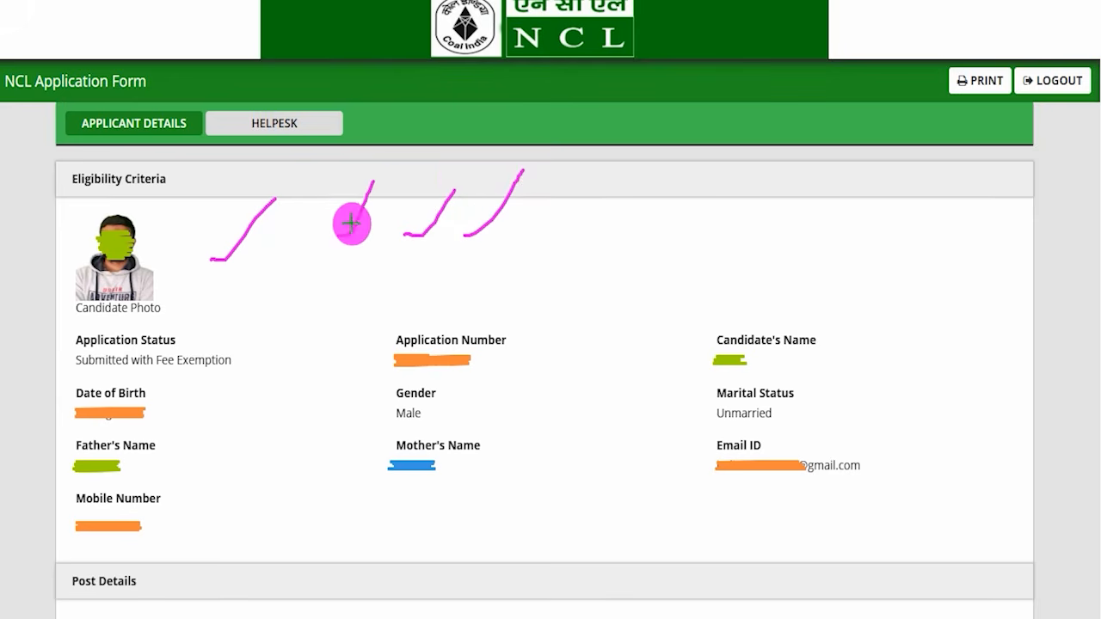
drag(495, 251, 559, 191)
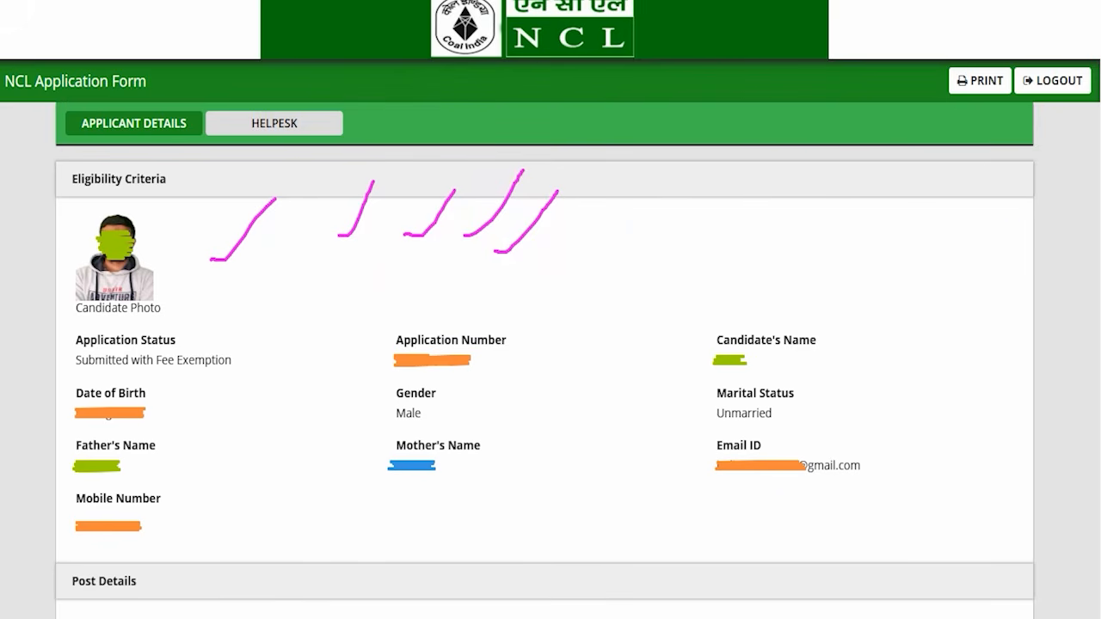
Draw an arrow to the Print option, plus another arrow and tick marks over the submitted applicant details
drag(1018, 246, 986, 94)
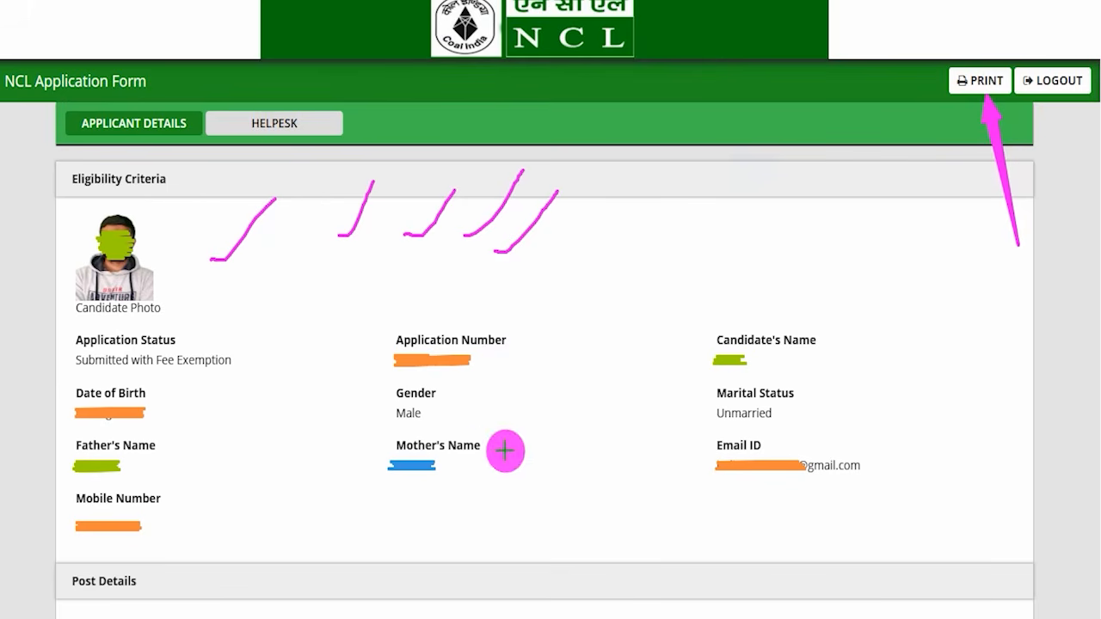
drag(514, 459, 565, 380)
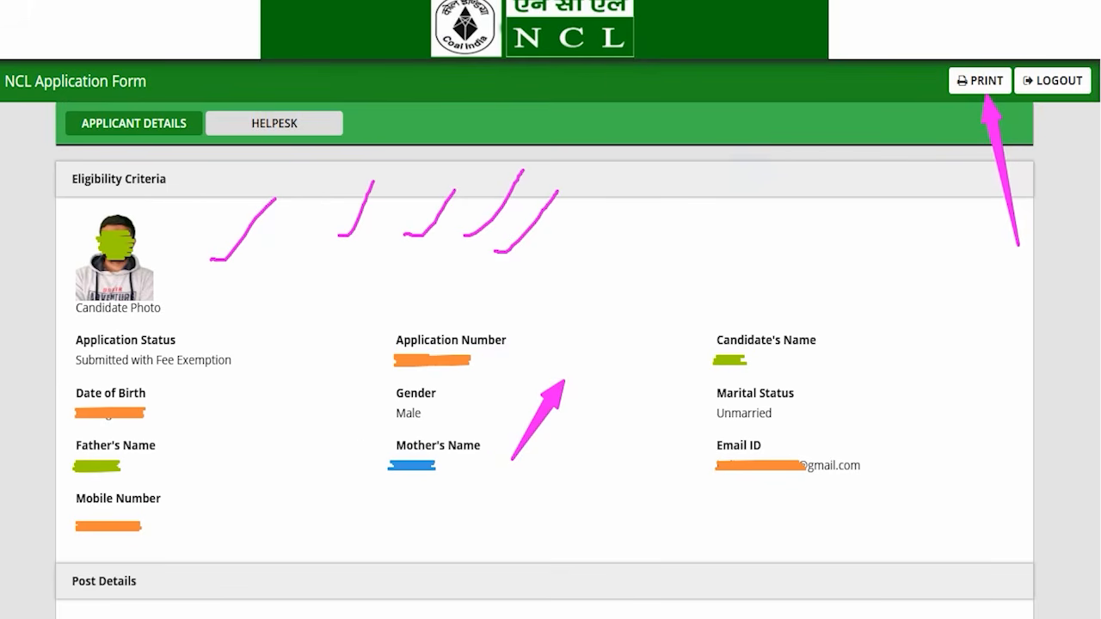
drag(263, 499, 308, 417)
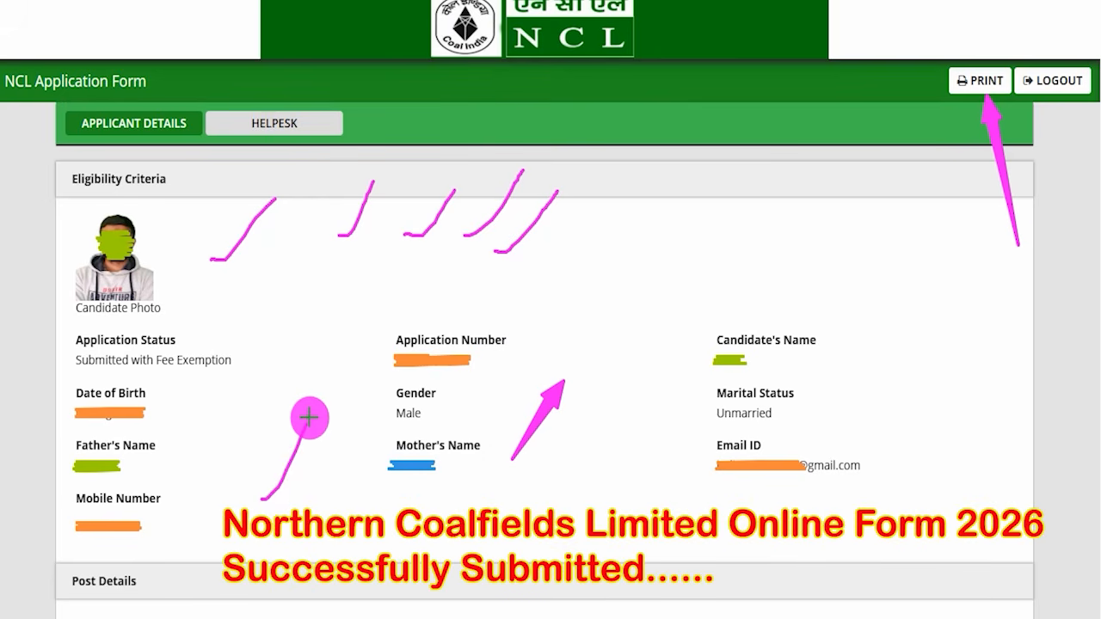
drag(599, 392, 656, 313)
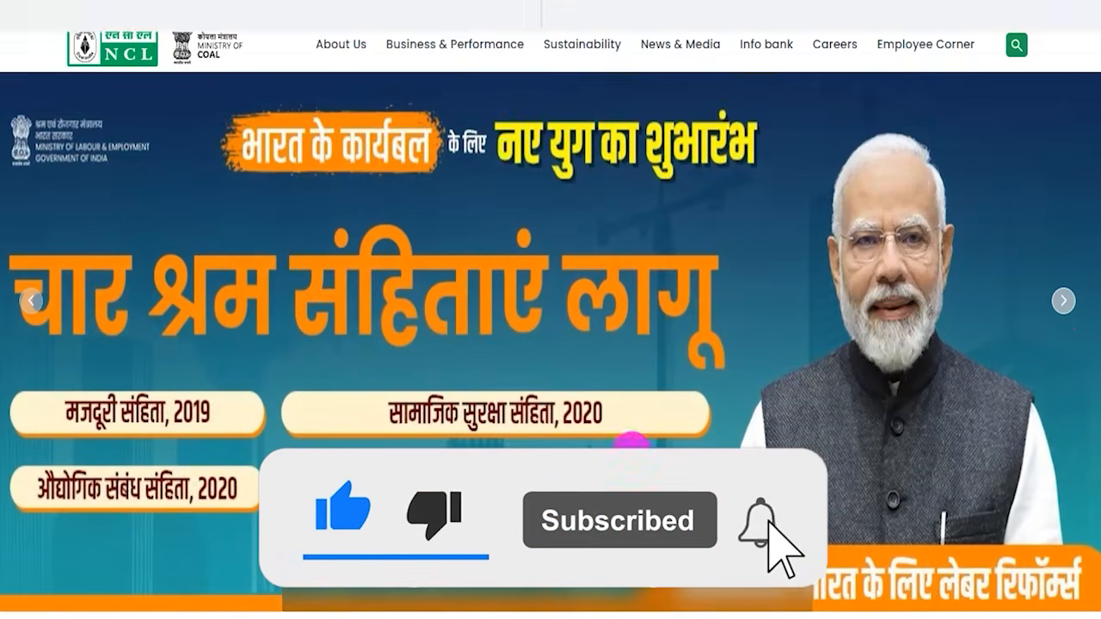
Switch to the NCL website's home page and advance through its banner slides
click(1067, 301)
click(1067, 301)
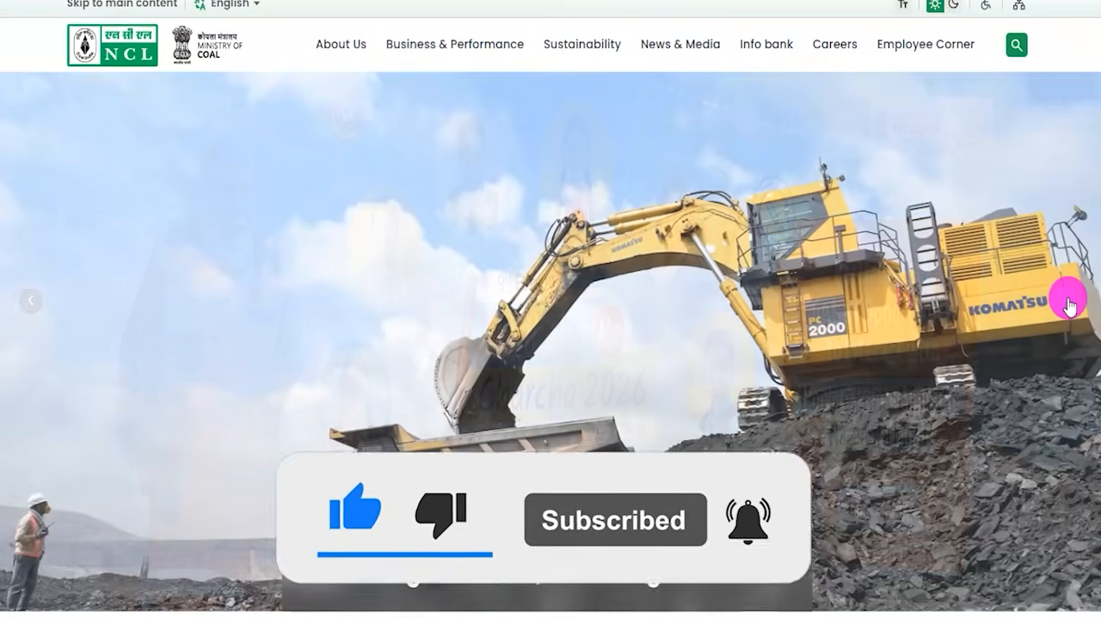
click(1066, 301)
click(1067, 302)
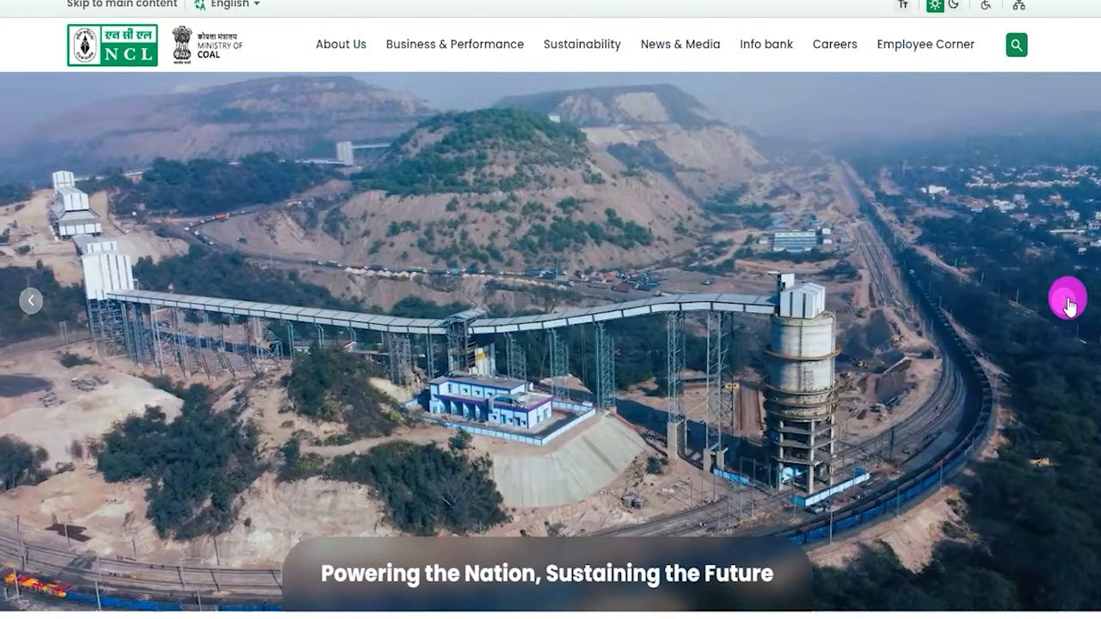